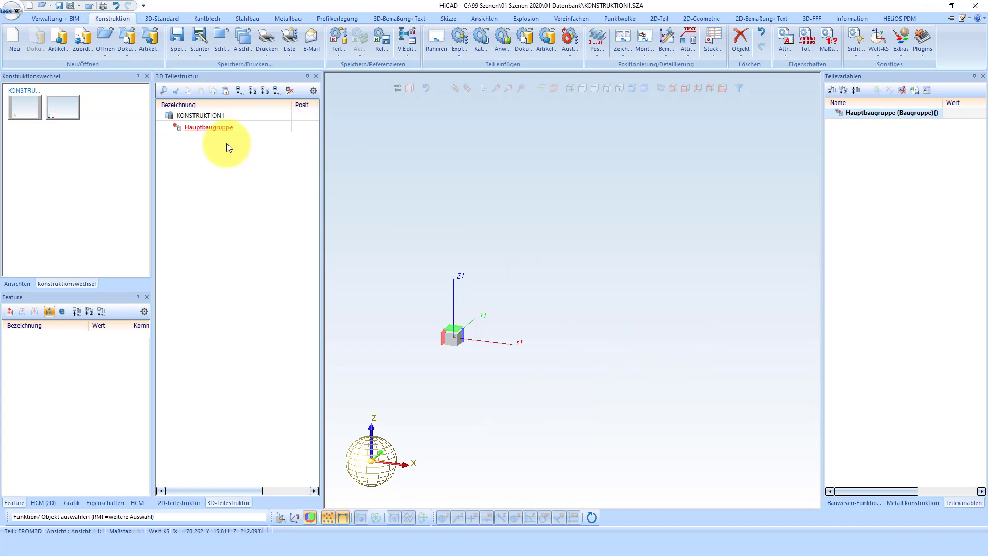
- Create a Baugruppe under Hauptbaugruppe with Sachnummer 'Geländer Füllung Winkel'
right_click(213, 128)
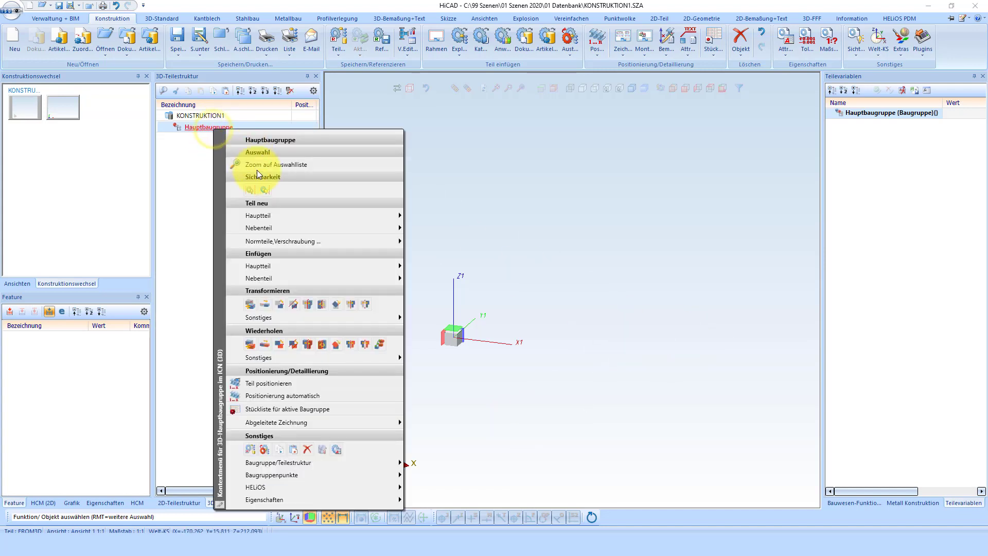
mouse_move(258, 227)
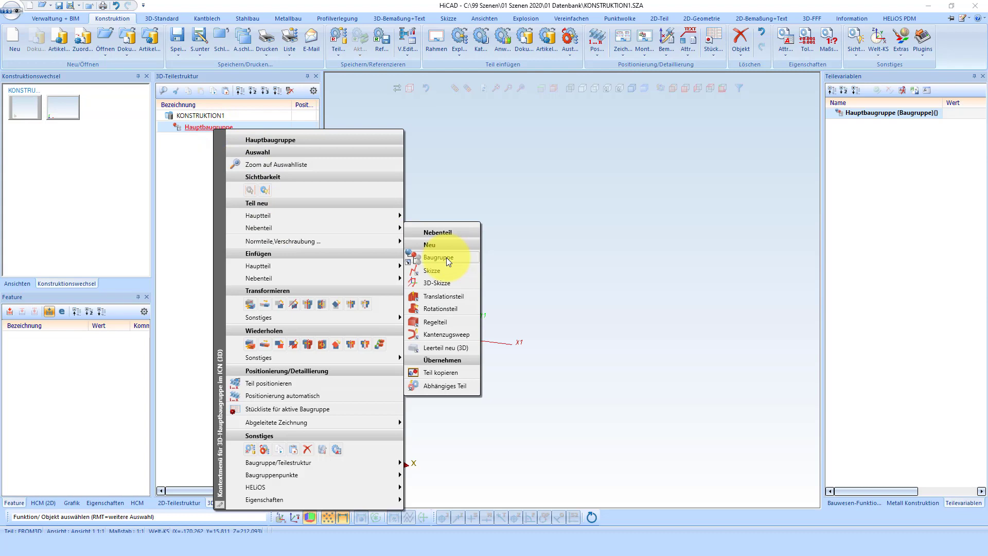
left_click(446, 257)
double_click(244, 89)
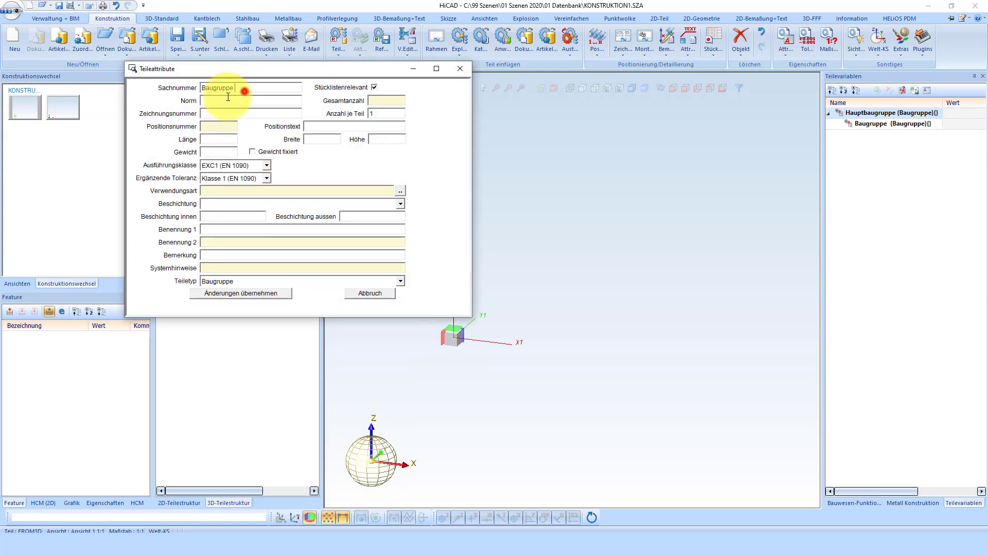
type("Gel")
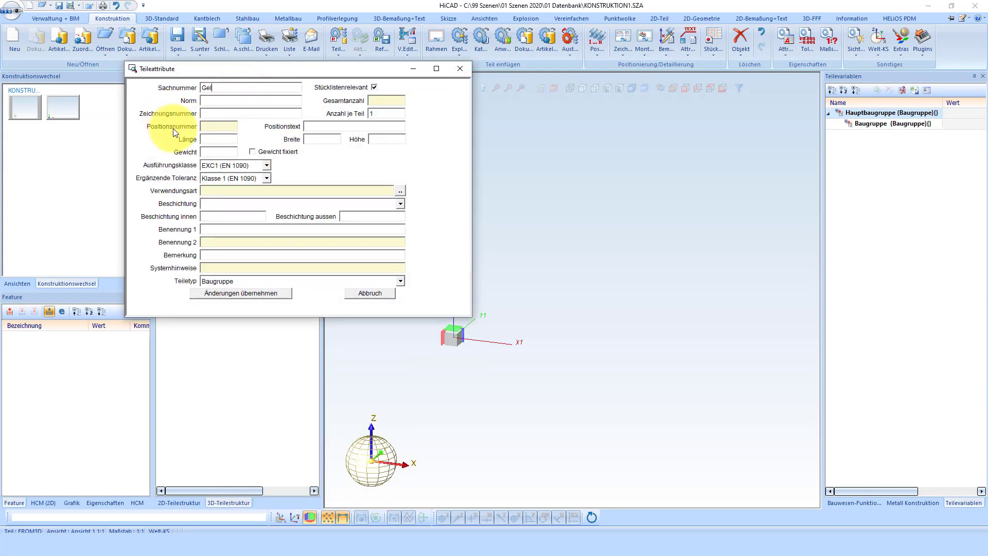
type("änder F")
type("üllung ")
type("Winkel")
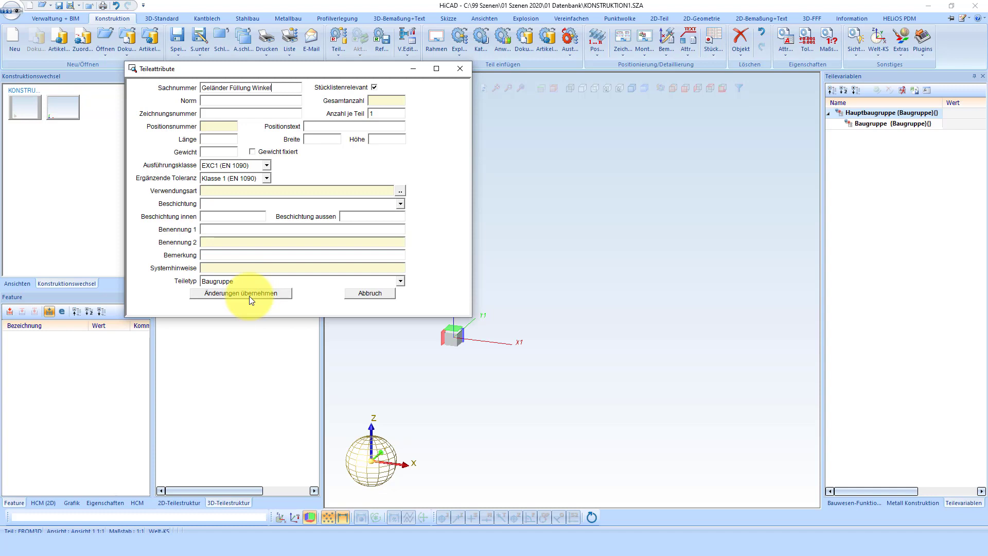
left_click(250, 294)
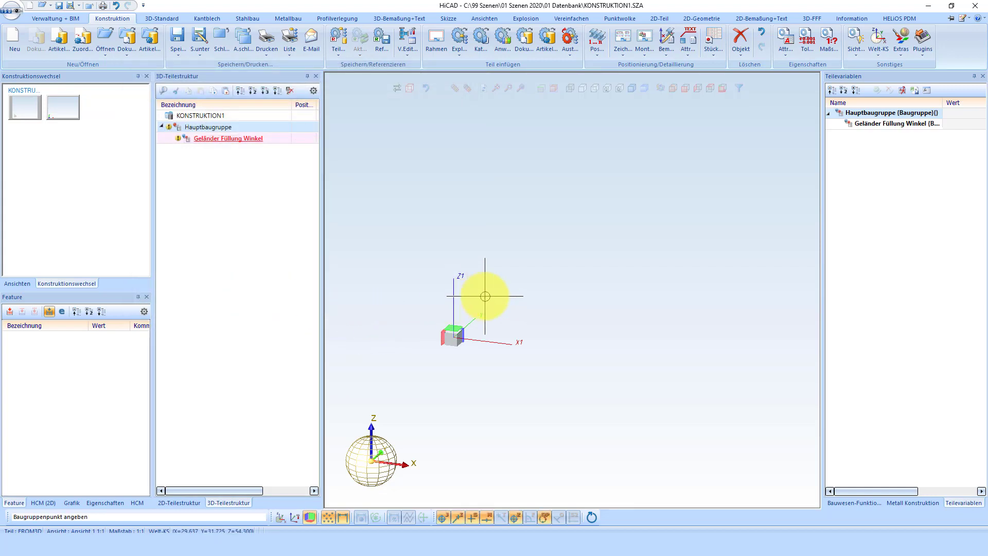
- Place the new assembly's insertion point and switch on its feature history (Feature einschalten)
left_click(484, 296)
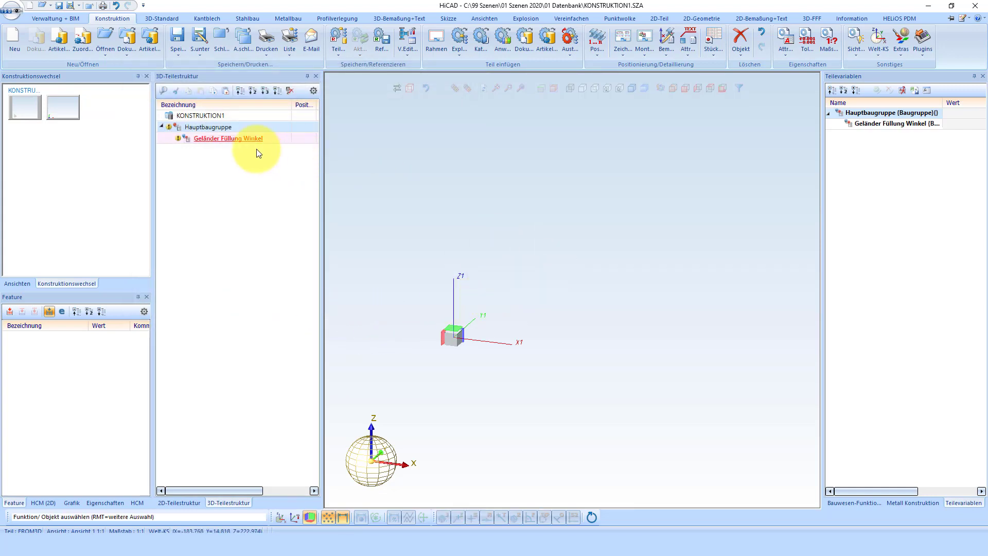
left_click(238, 141)
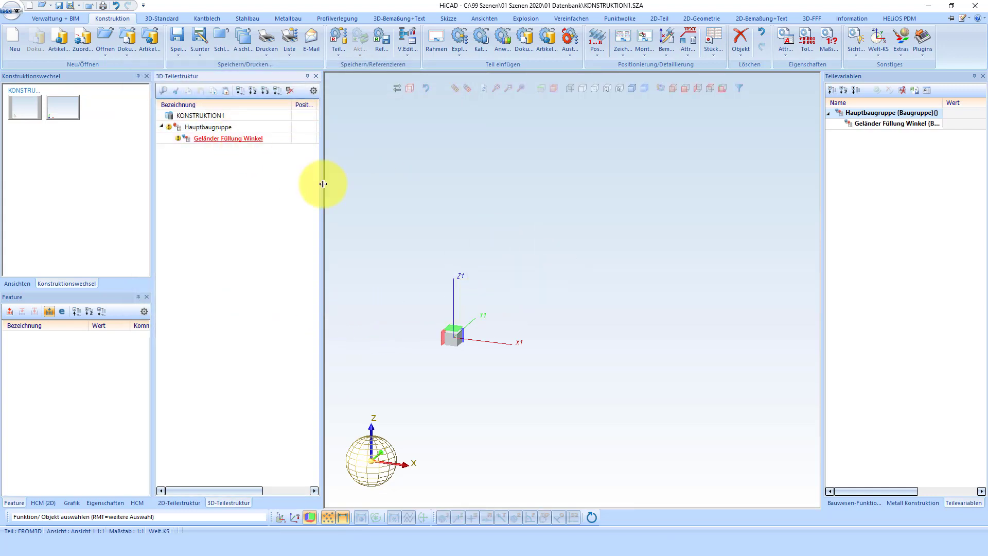
right_click(36, 371)
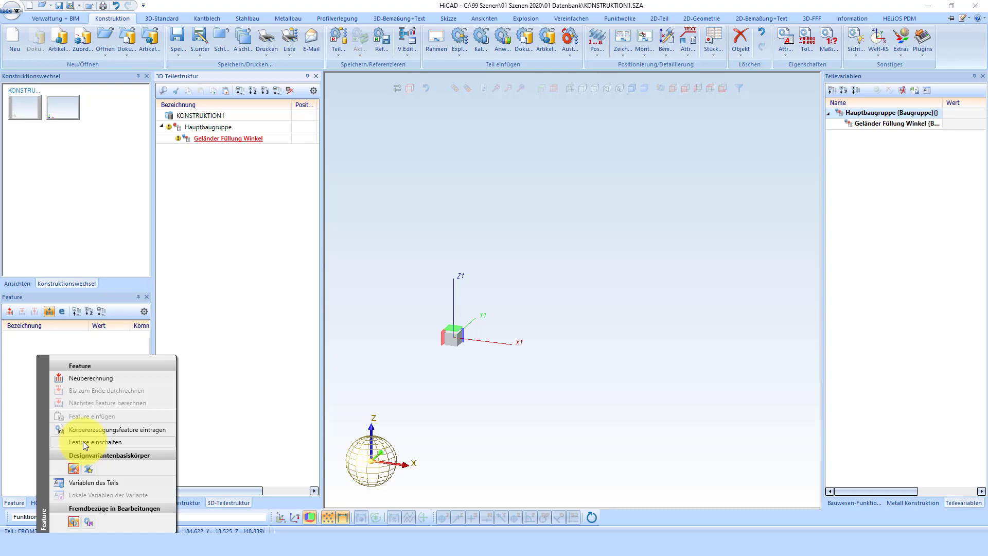
left_click(86, 443)
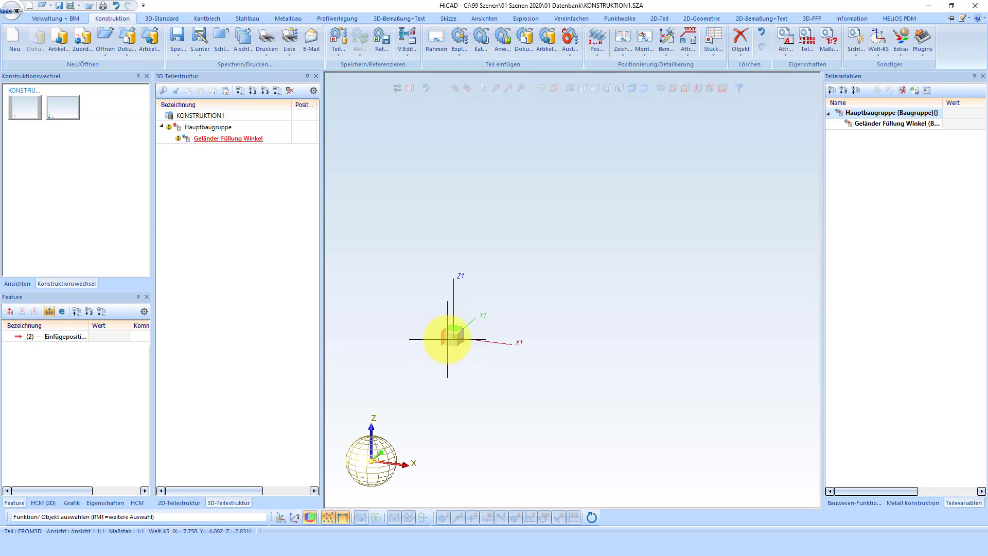
- Place isolated points by coordinates A 0 0 0, A0 0 0 and A 0 100 0
left_click(148, 22)
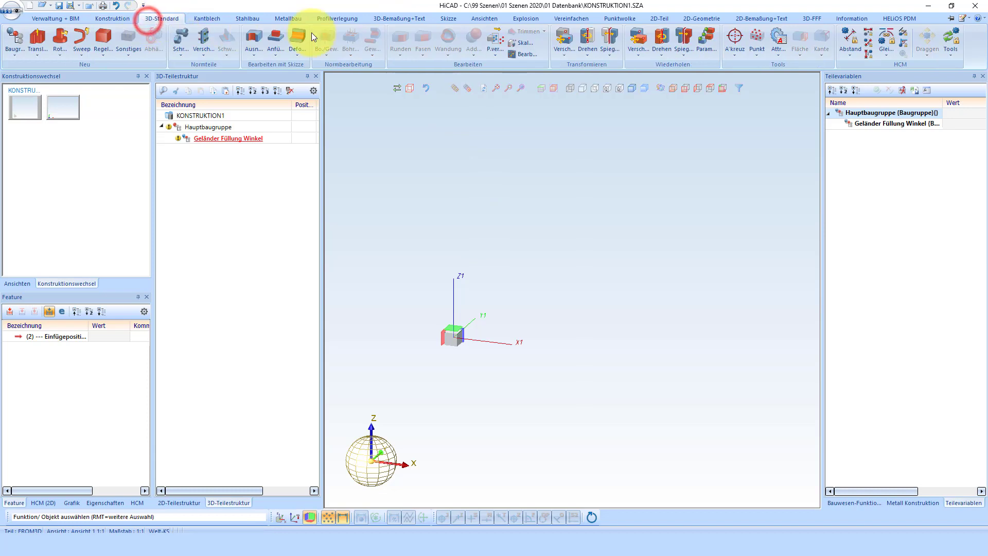
left_click(759, 34)
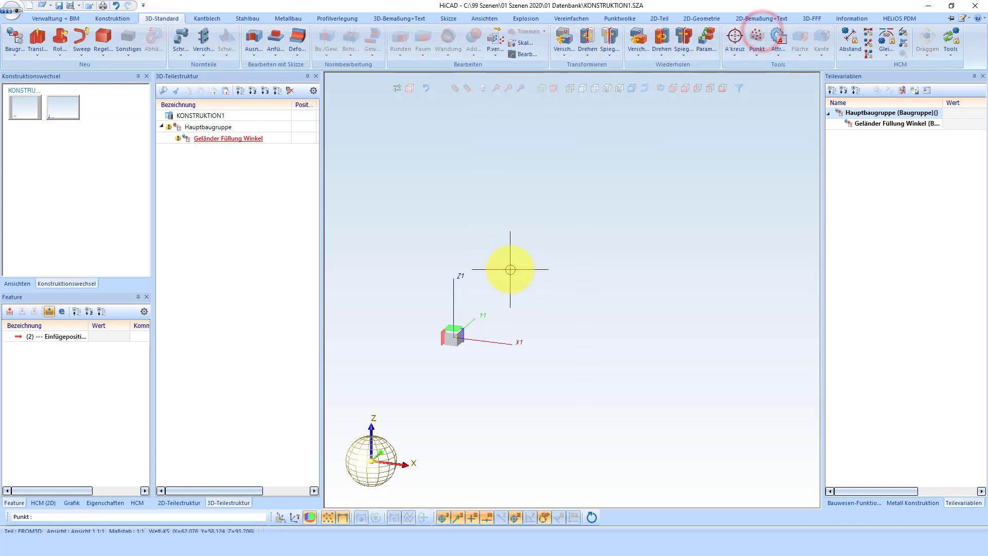
type("A")
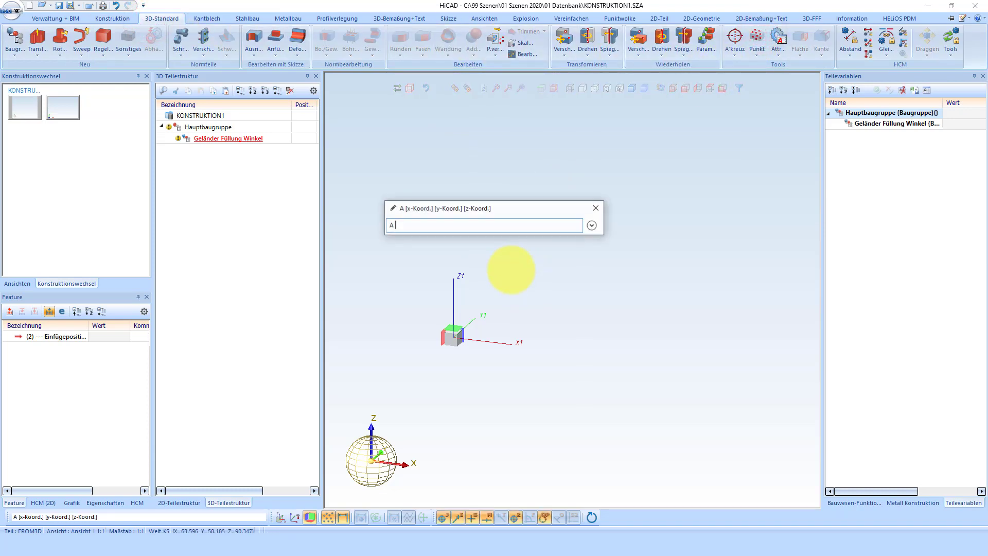
type(" 0 0 0")
key("Return")
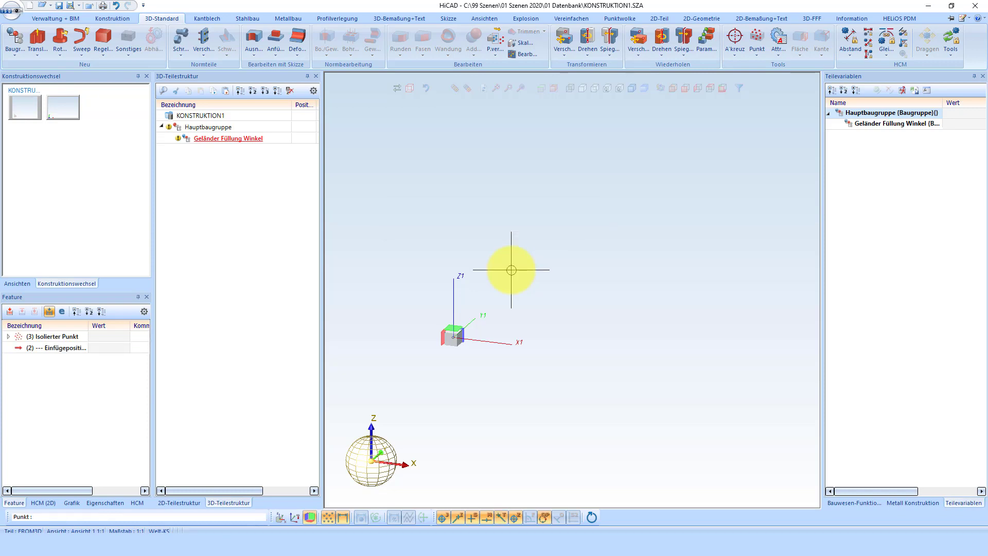
type("A 10")
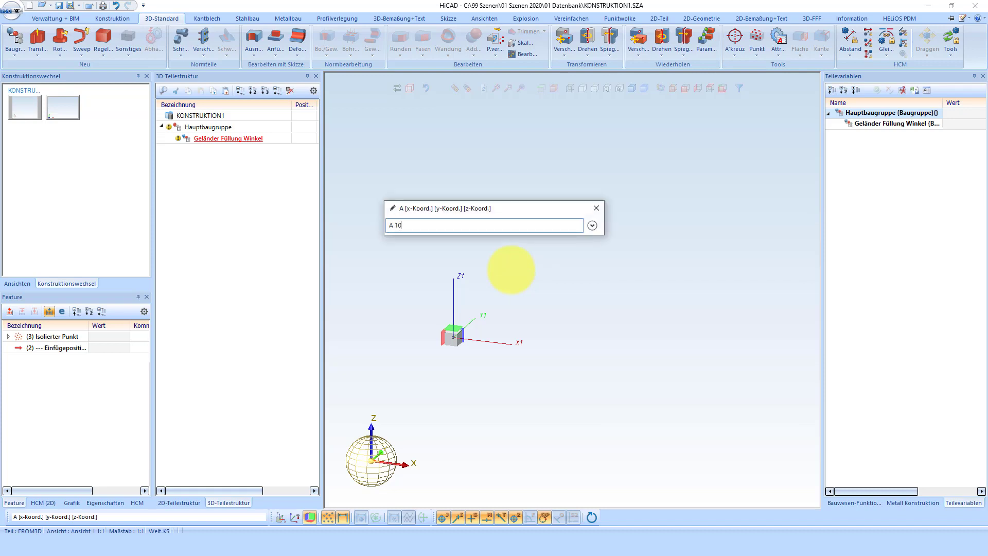
type(" 0 0")
key("Return")
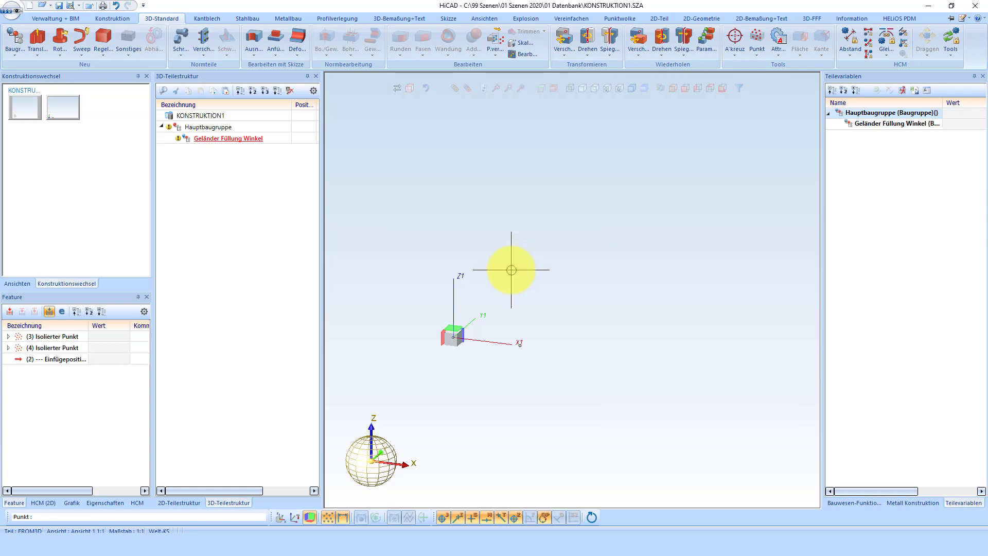
type("A")
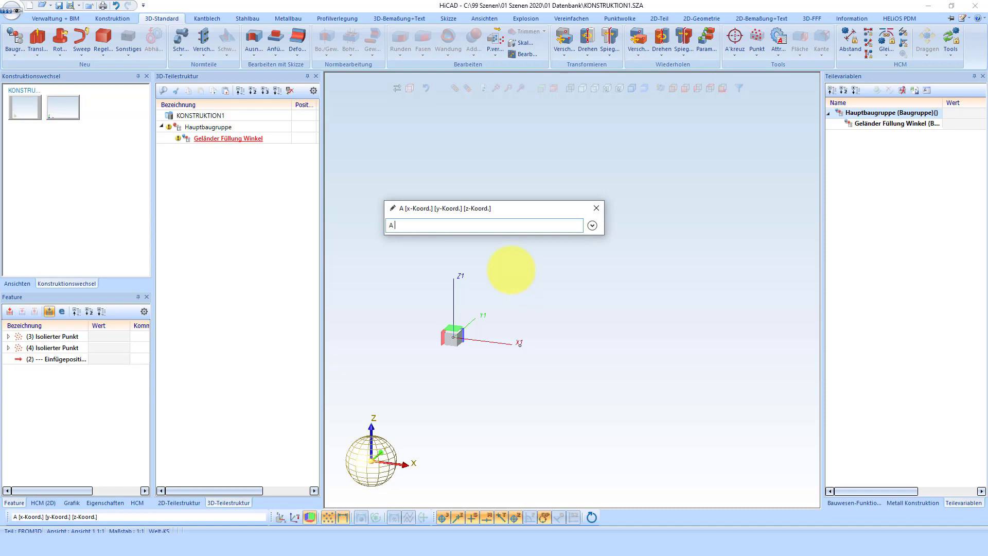
type(" 0 100 0")
key("Return")
key("Escape")
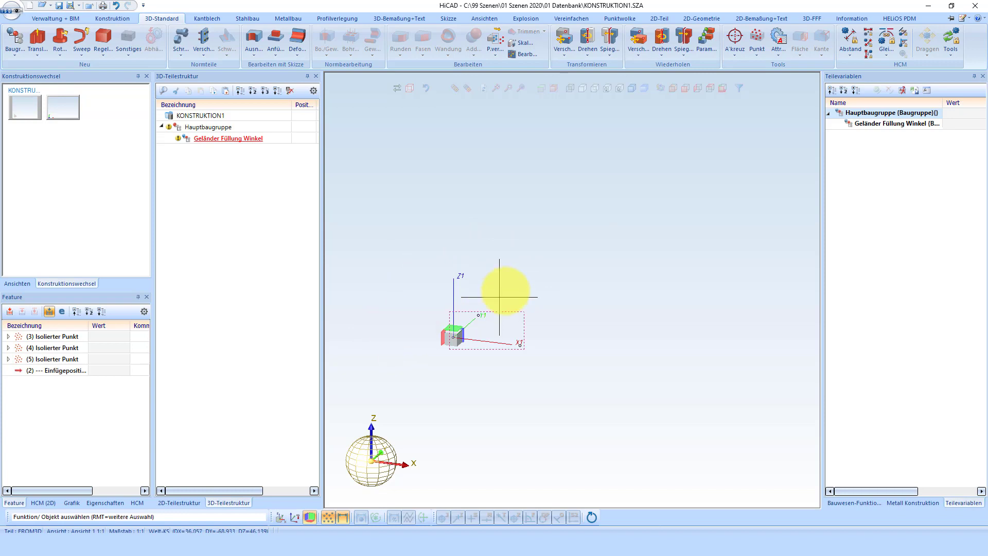
- Give the origin, X-axis and third points new point numbers, accepting each suggested number
left_click(761, 52)
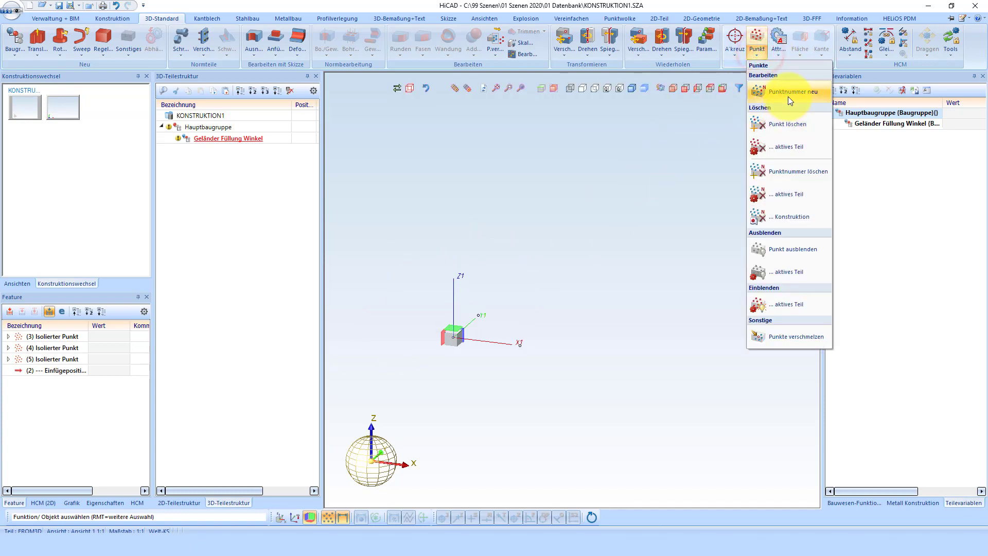
left_click(789, 93)
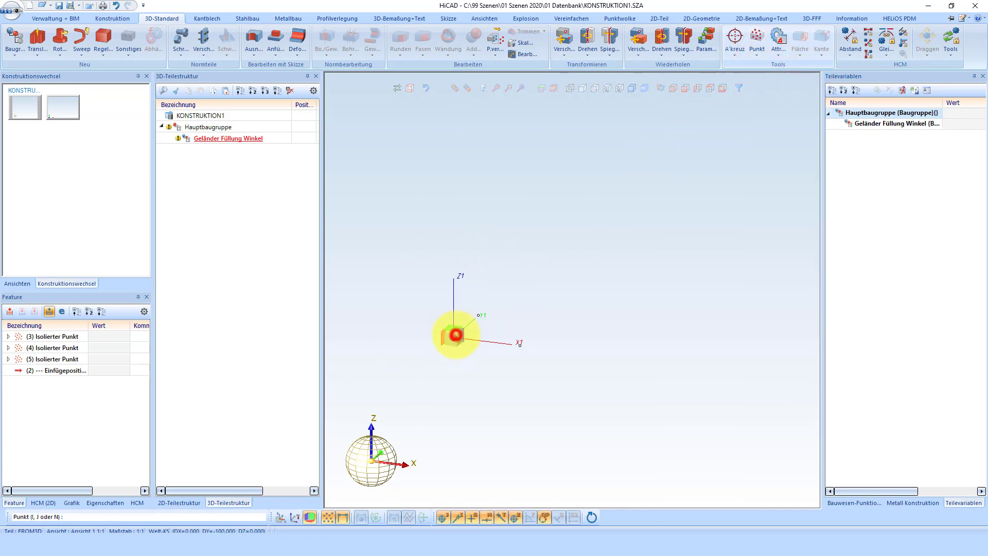
left_click(453, 336)
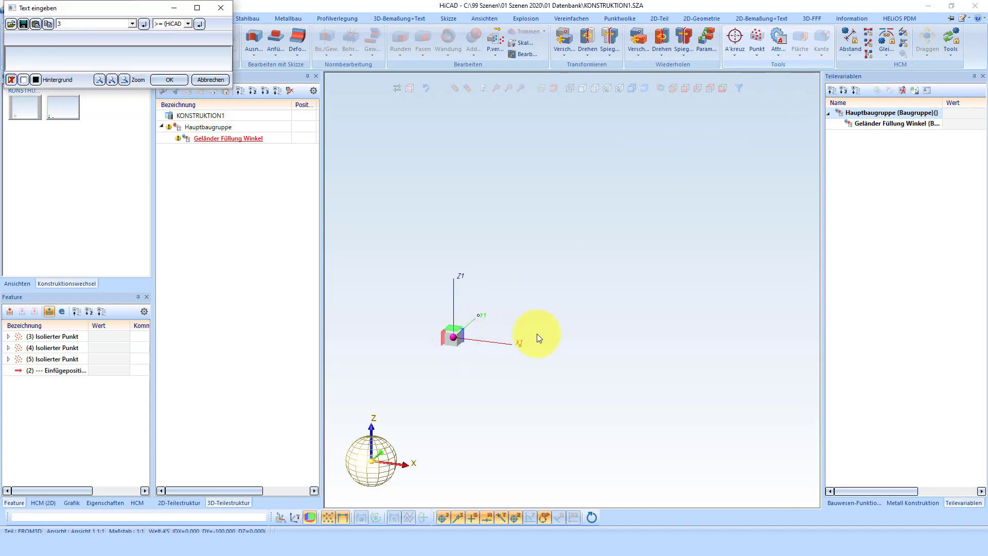
key("Return")
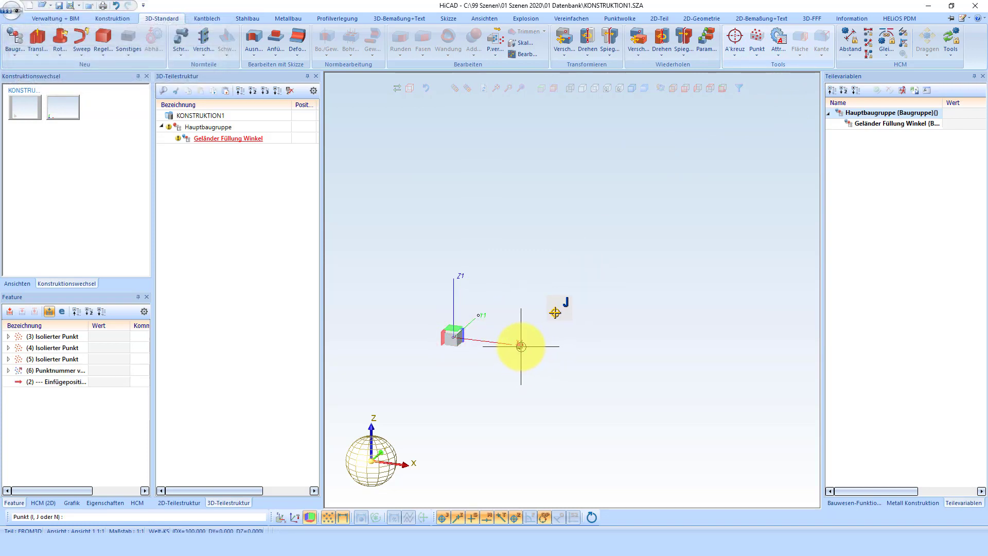
left_click(520, 344)
key("Return")
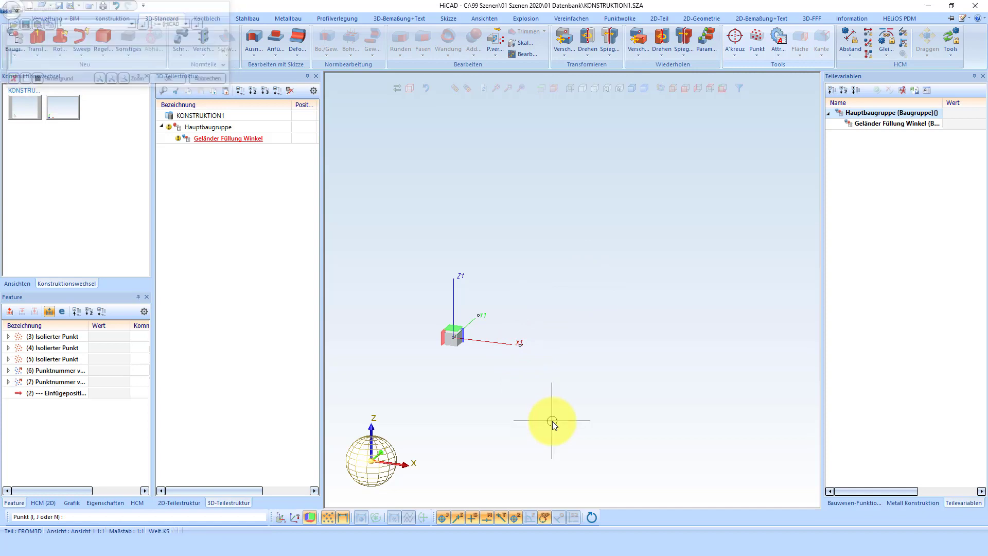
middle_click(471, 318)
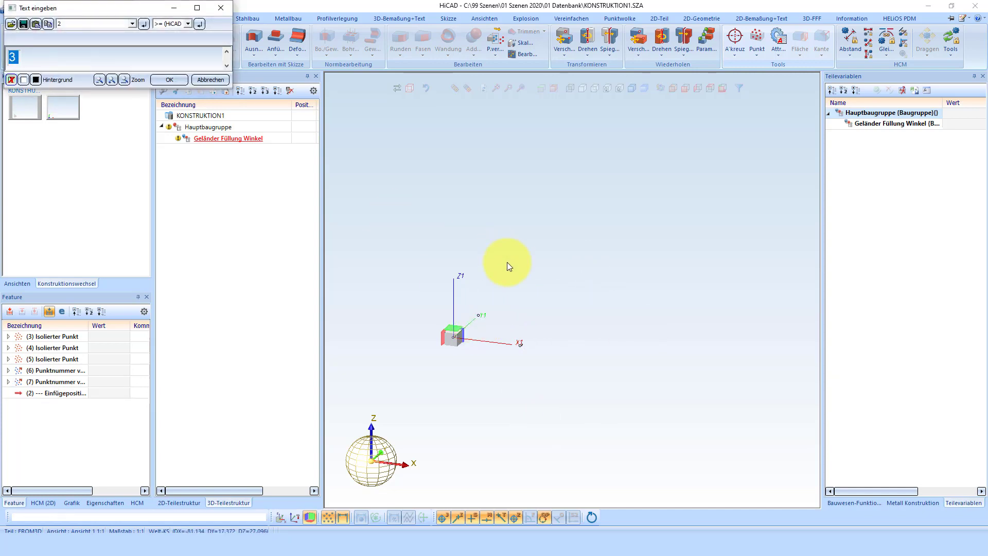
key("Return")
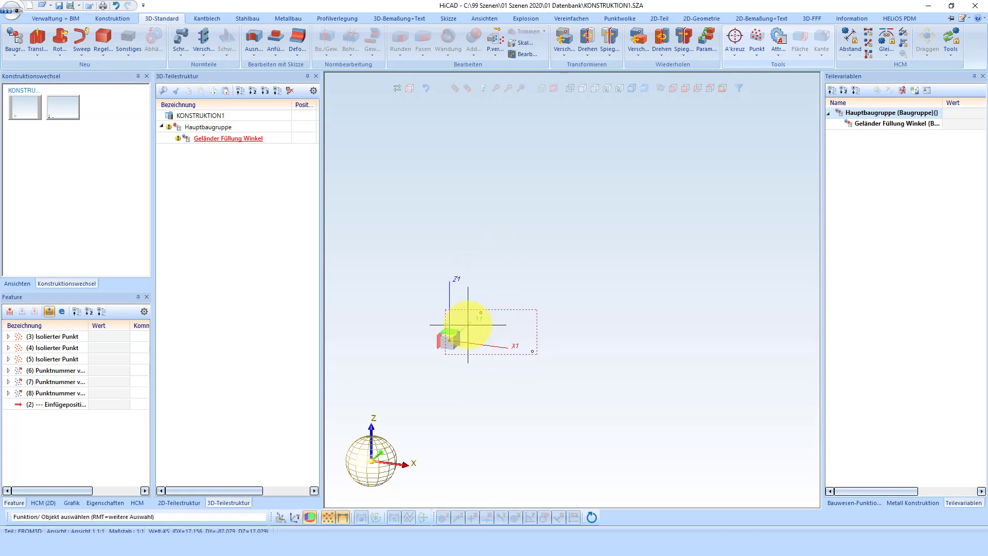
- Confirm point numbers #1 and #2 in the first two point-number features
left_click(8, 370)
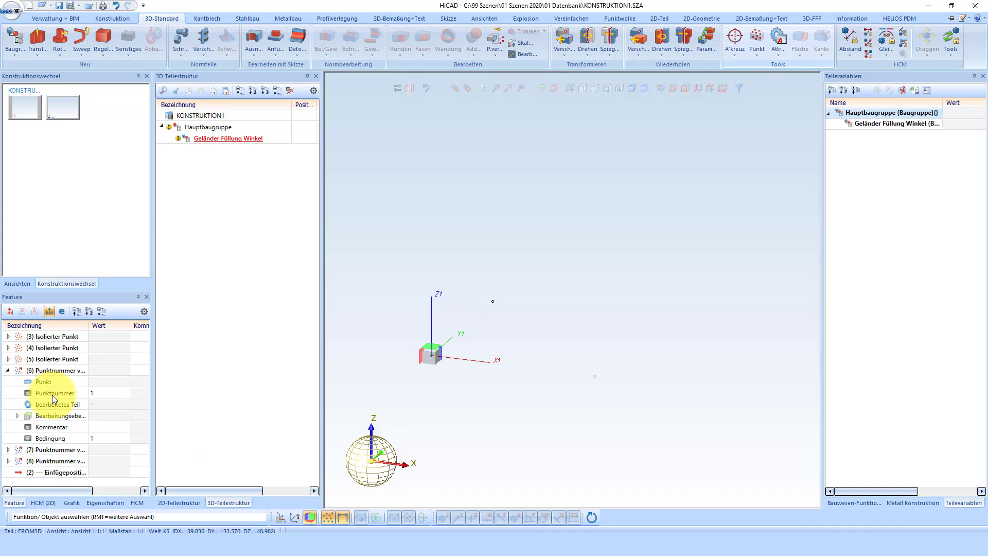
left_click(54, 393)
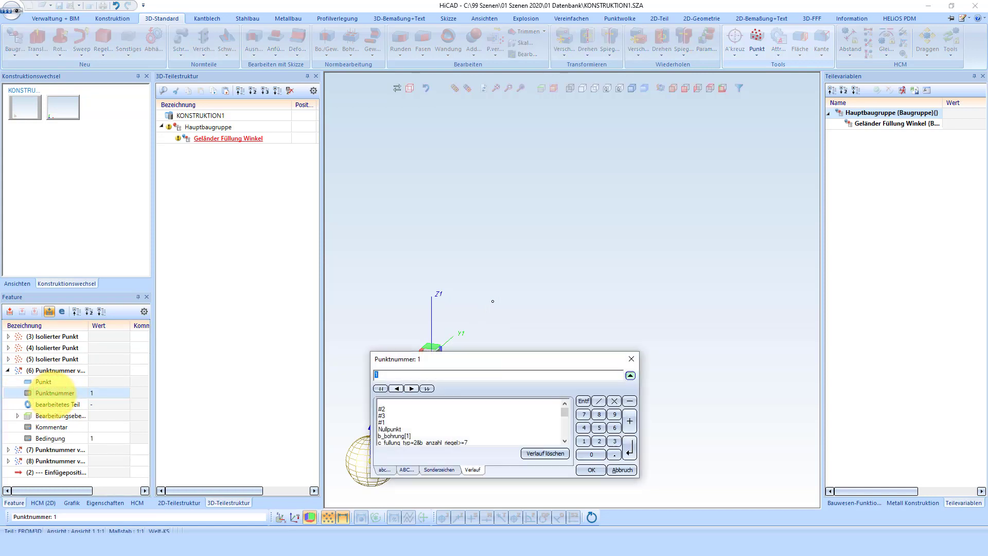
type("#")
key("Return")
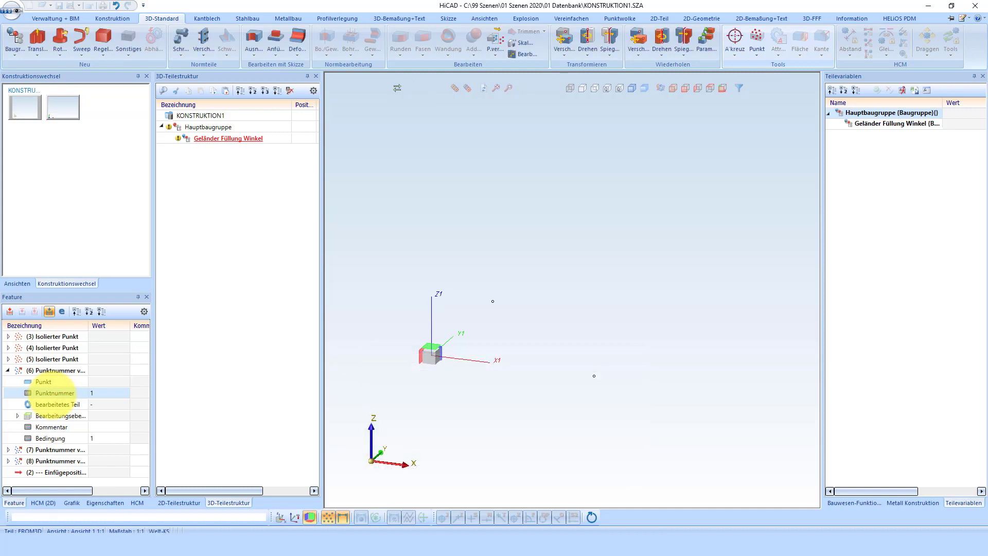
left_click(12, 450)
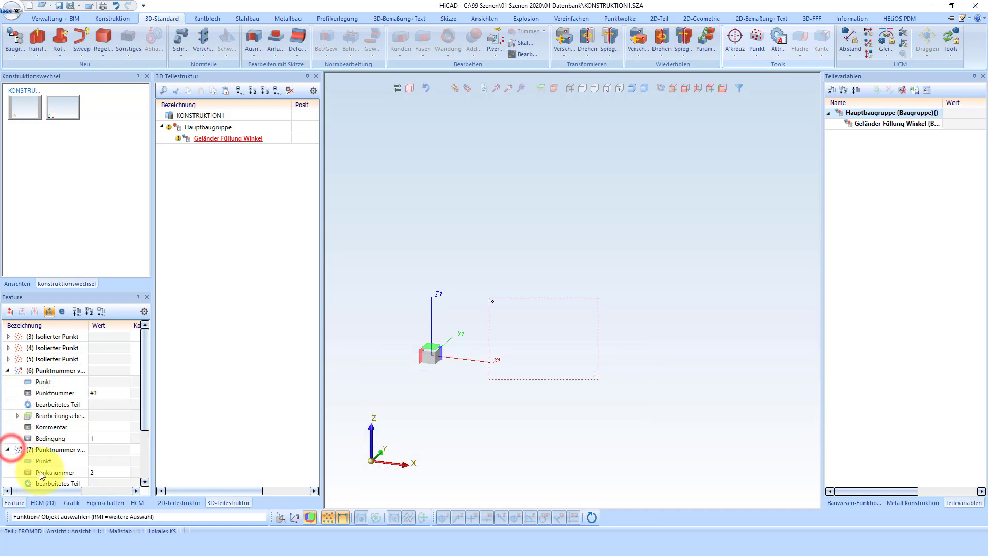
left_click(37, 472)
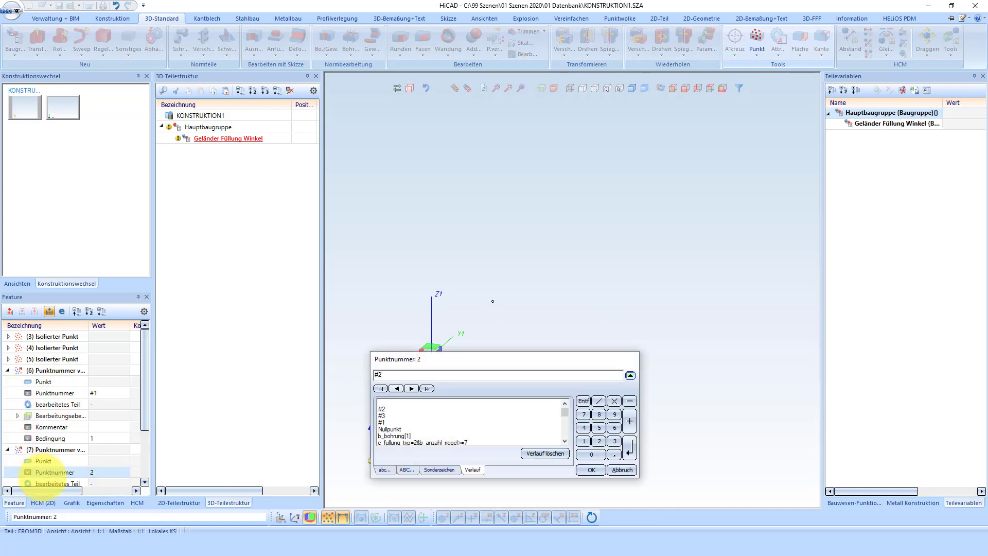
key("Return")
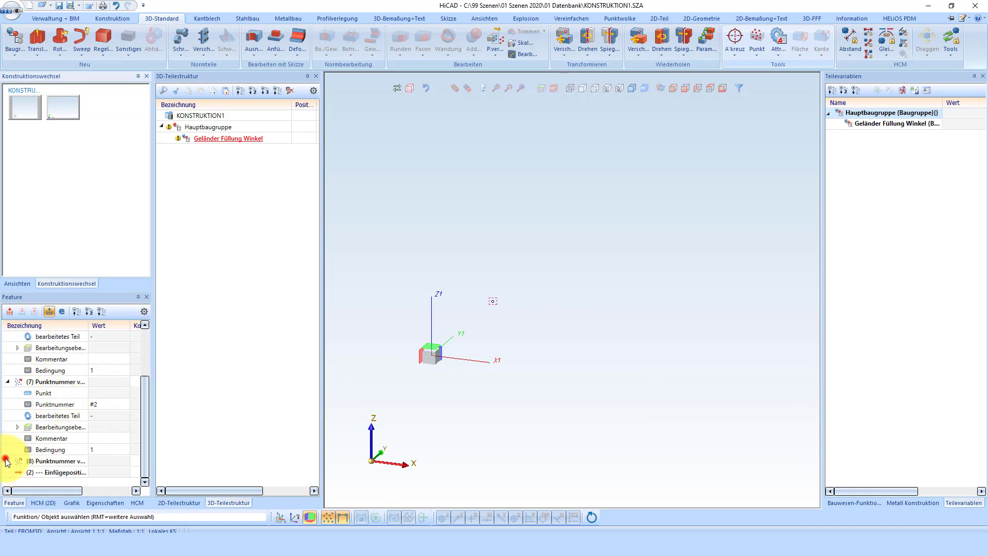
- Set point-number feature (8) to #3 and collapse all feature entries
left_click(9, 461)
double_click(58, 418)
type("#3")
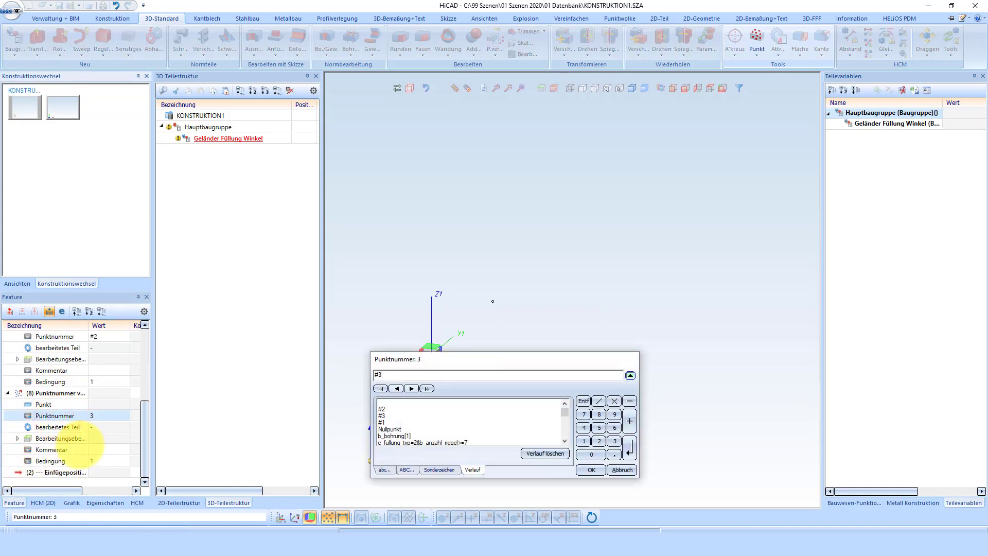
key("Return")
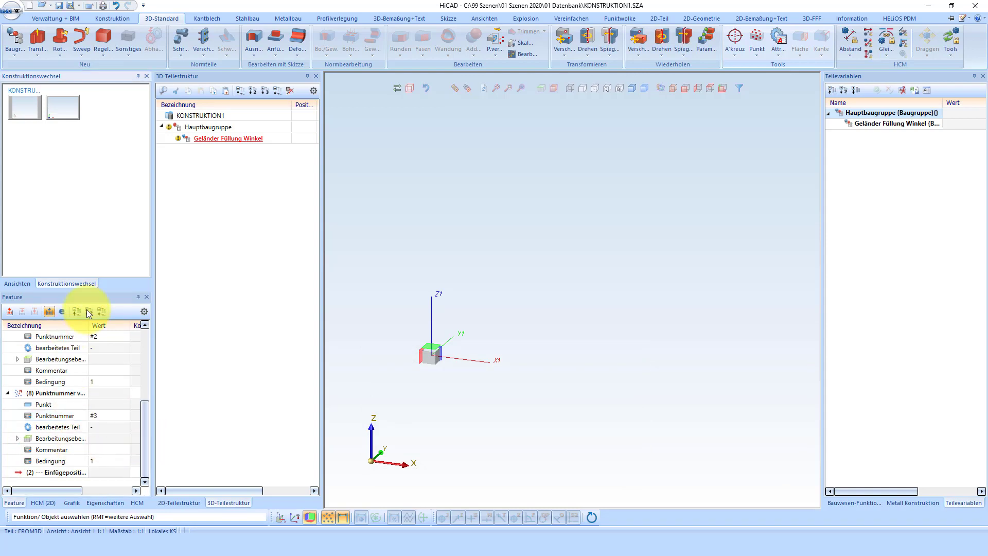
scroll(88, 366, "up", 3)
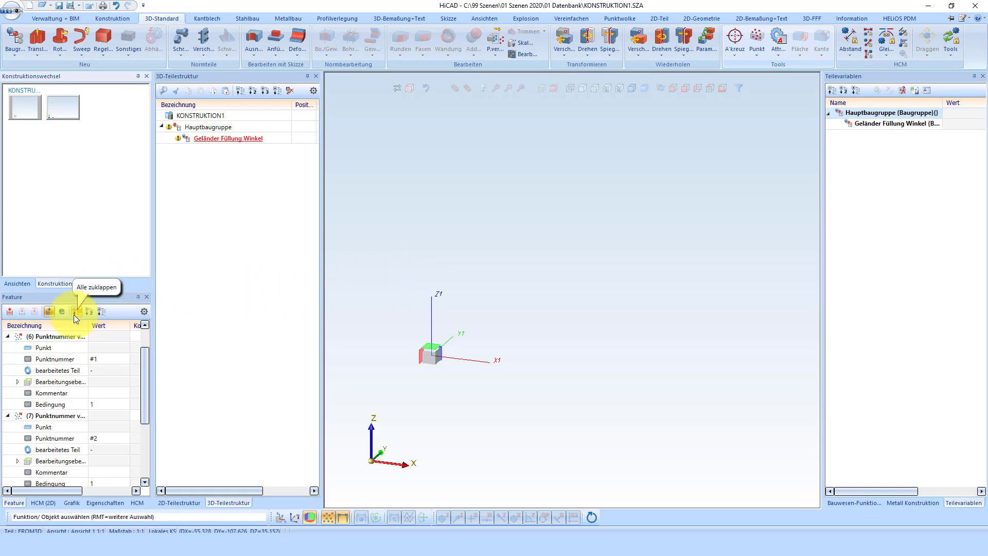
left_click(75, 312)
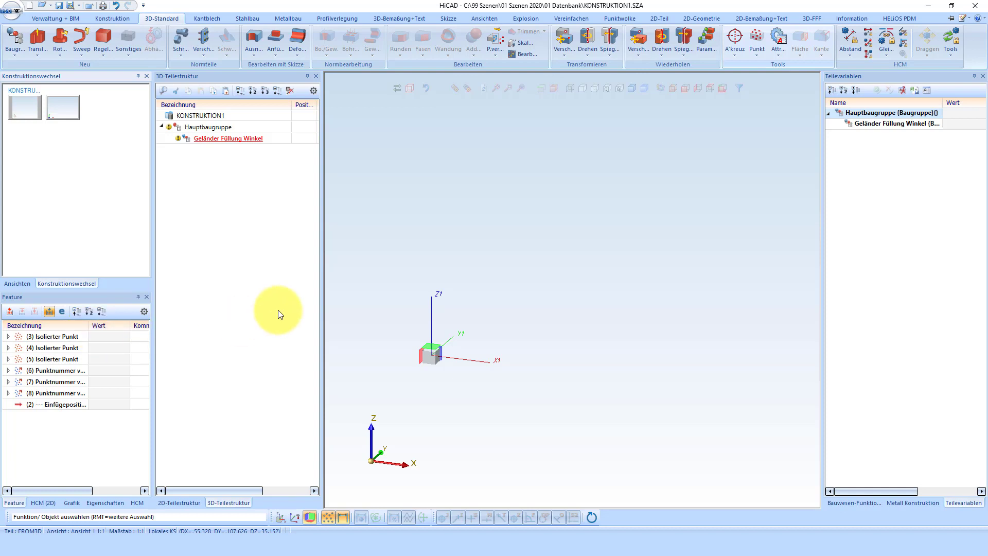
left_click(867, 126)
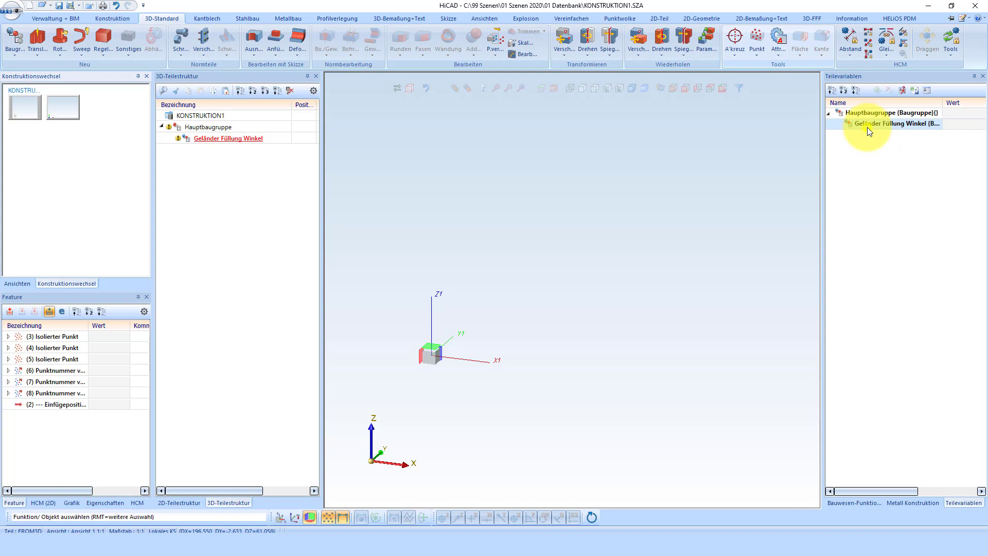
- Add part variable abstand_unten with value 50 and comment 'Abstand Unten'
right_click(868, 129)
left_click(748, 136)
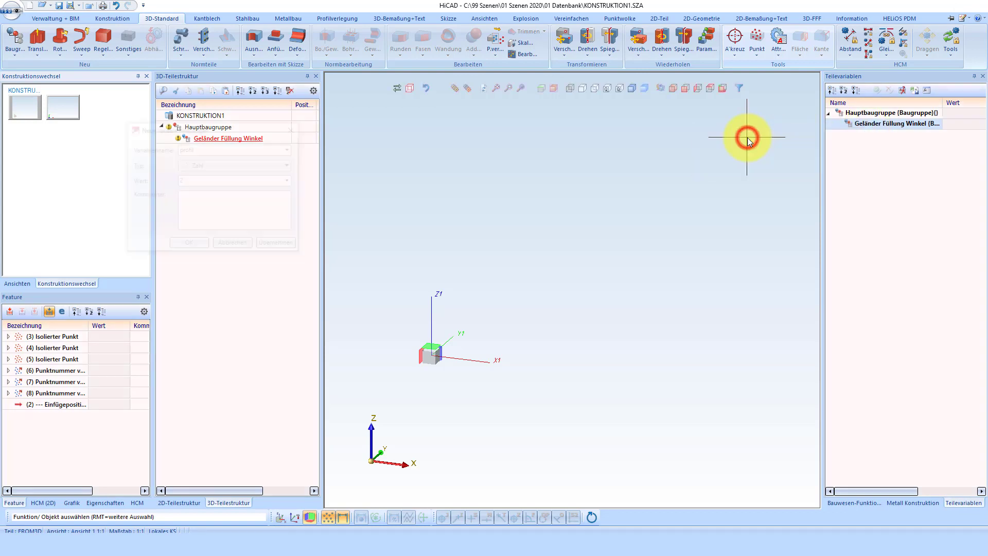
left_click(211, 148)
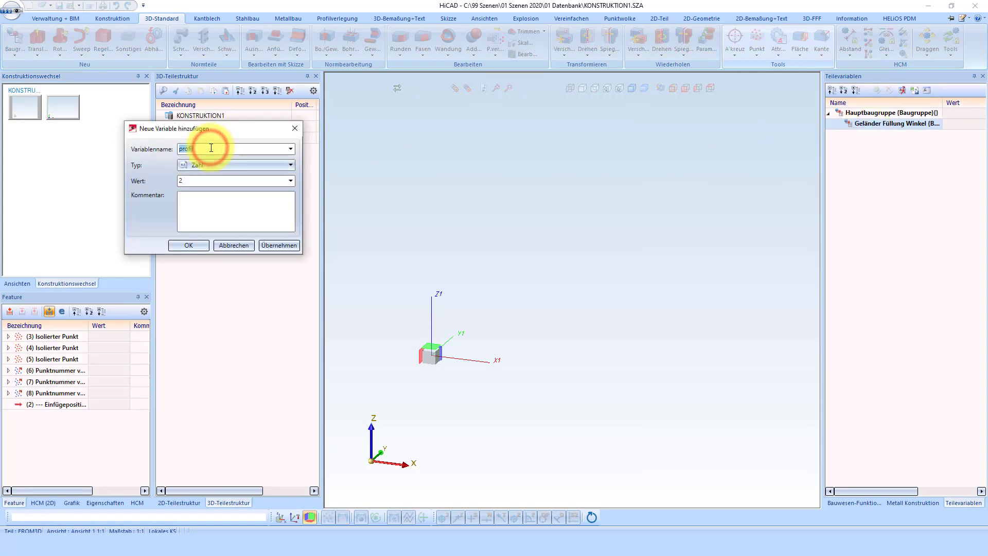
type("abs")
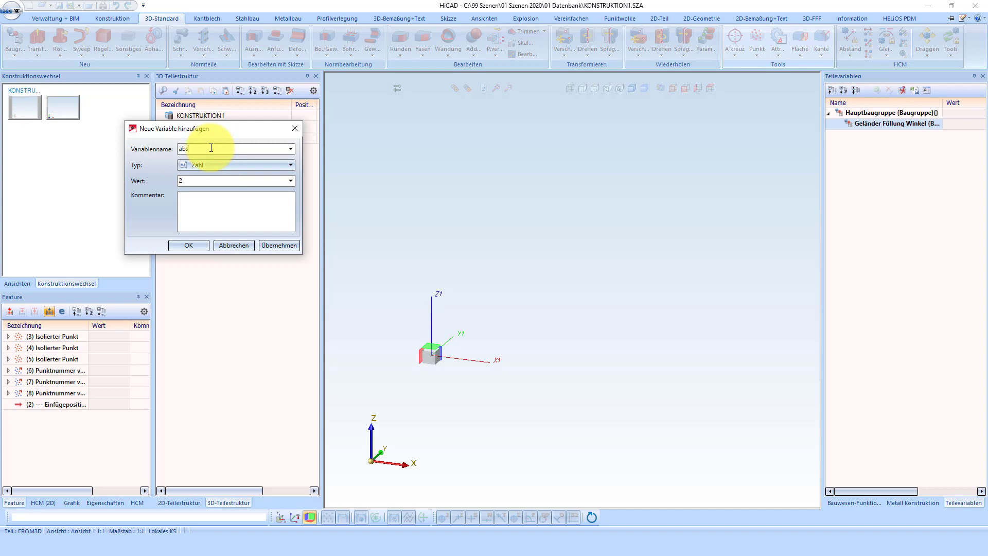
type("tand_unt")
type("en")
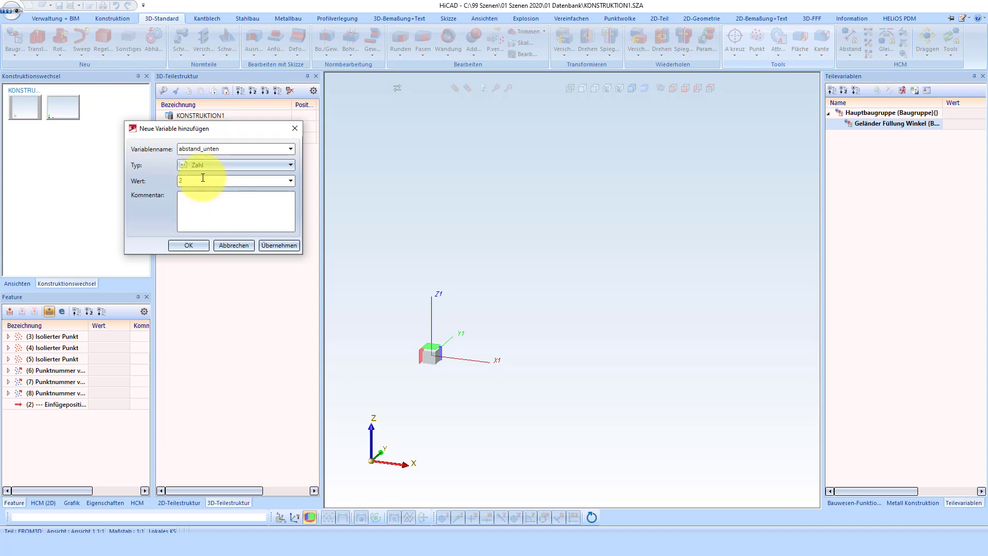
double_click(202, 178)
type("50")
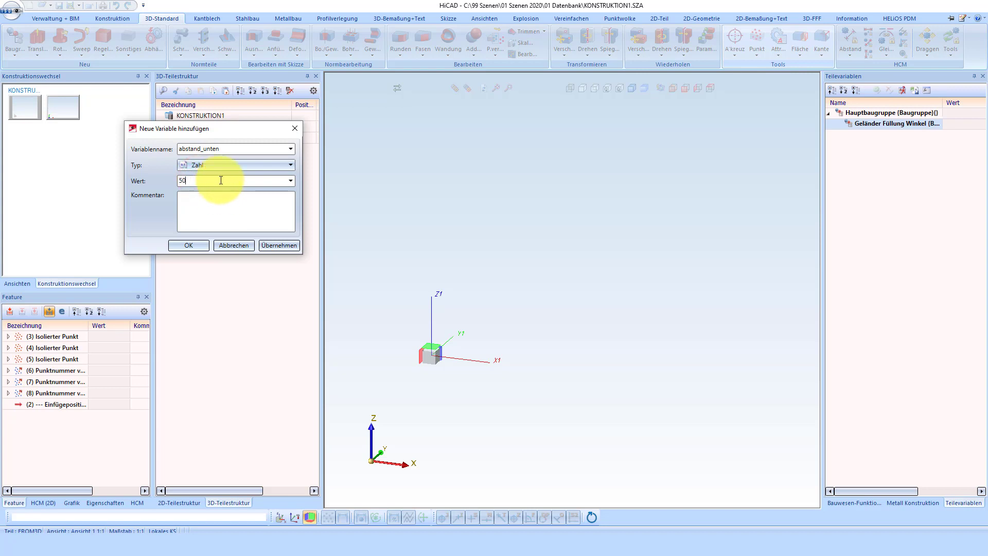
left_click(247, 207)
type("Abs")
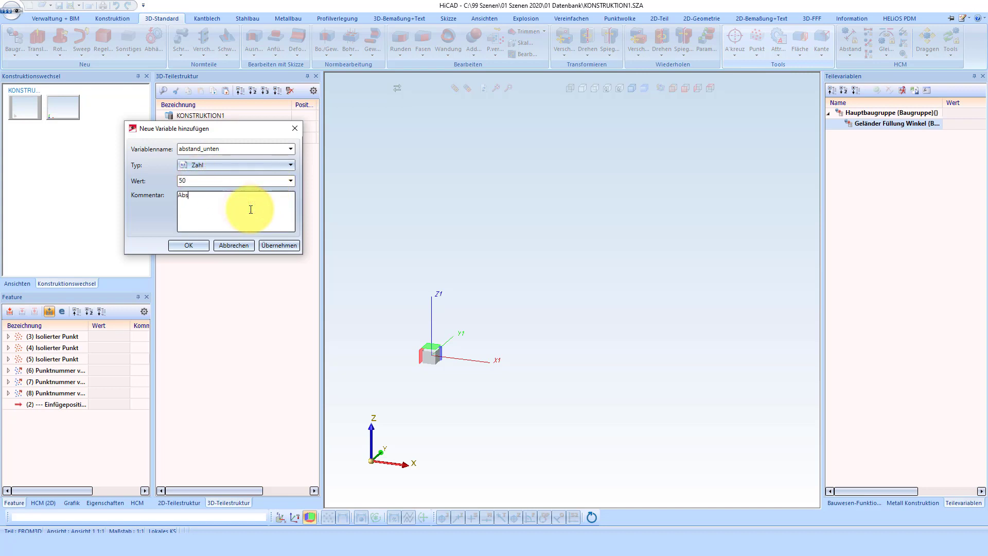
type("tand ")
type("UNten")
key("BackSpace")
key("BackSpace")
key("BackSpace")
type("N")
key("BackSpace")
type("nten")
left_click(281, 244)
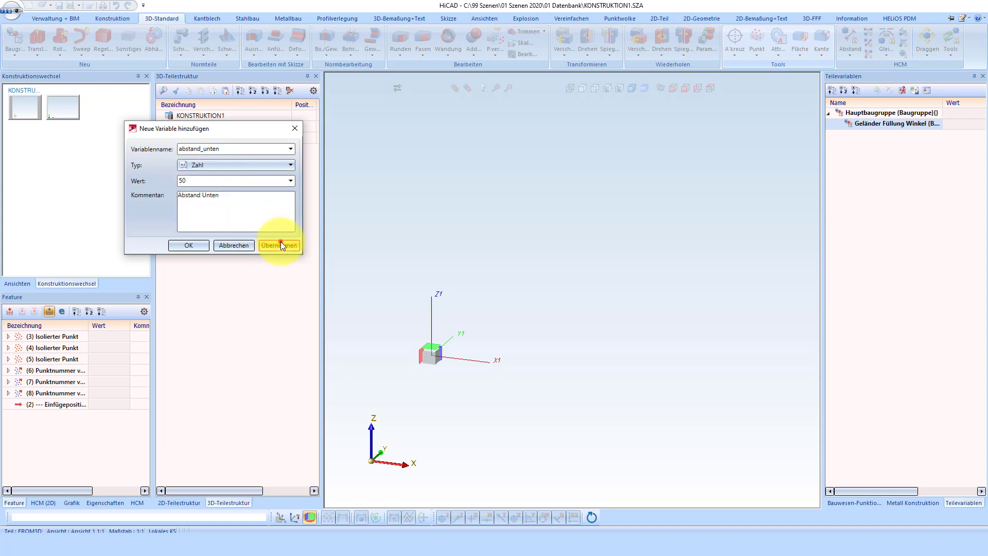
- Add part variables abstand_oben and abstand_seitlich, both 50, and list the variables
left_click(249, 151)
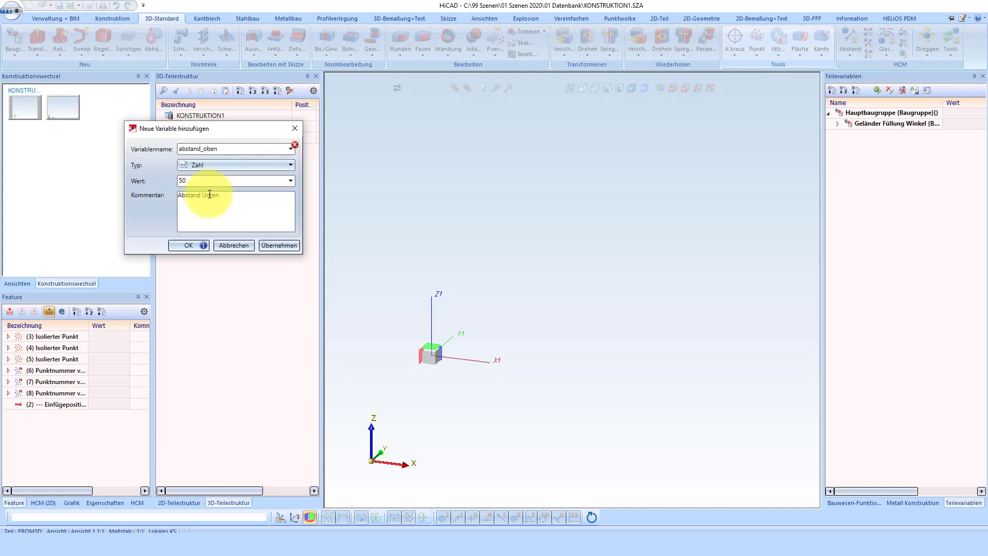
left_click(221, 199)
key("BackSpace")
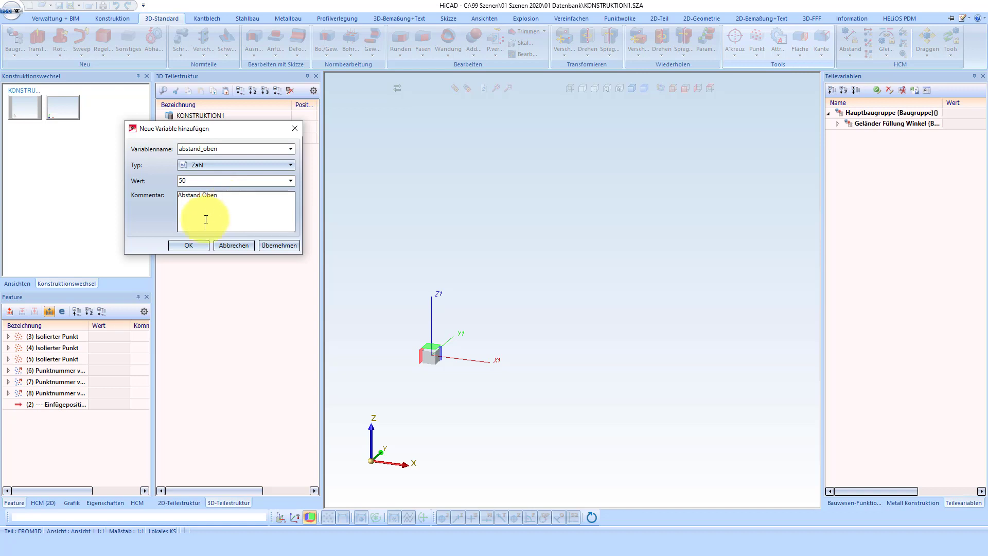
left_click(283, 245)
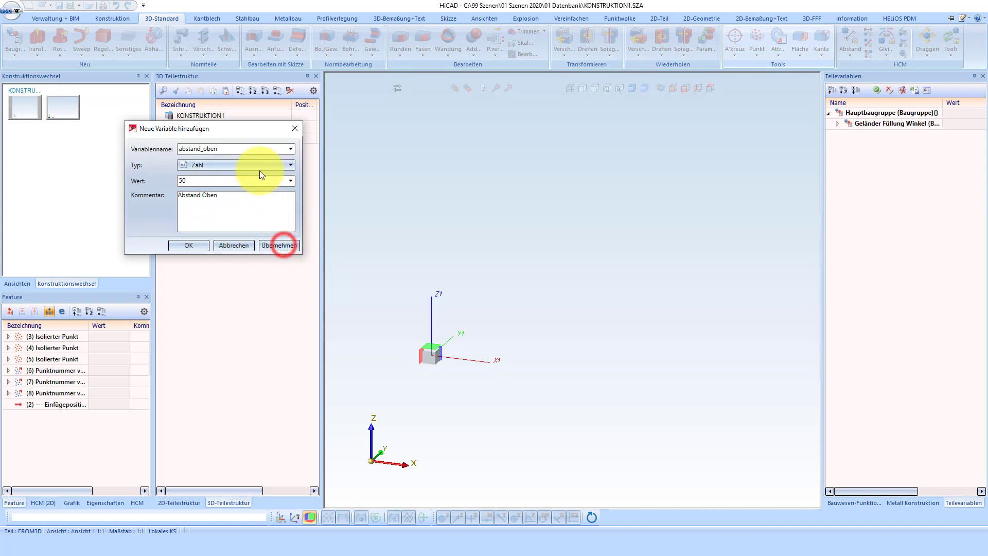
left_click(243, 149)
key("BackSpace")
key("BackSpace")
key("BackSpace")
key("BackSpace")
type("seitlich")
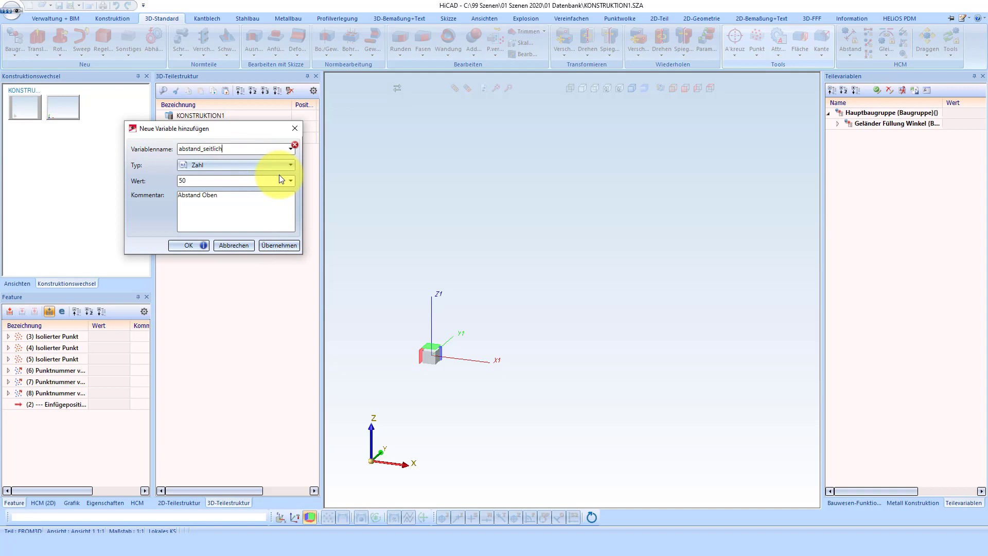
left_click(243, 202)
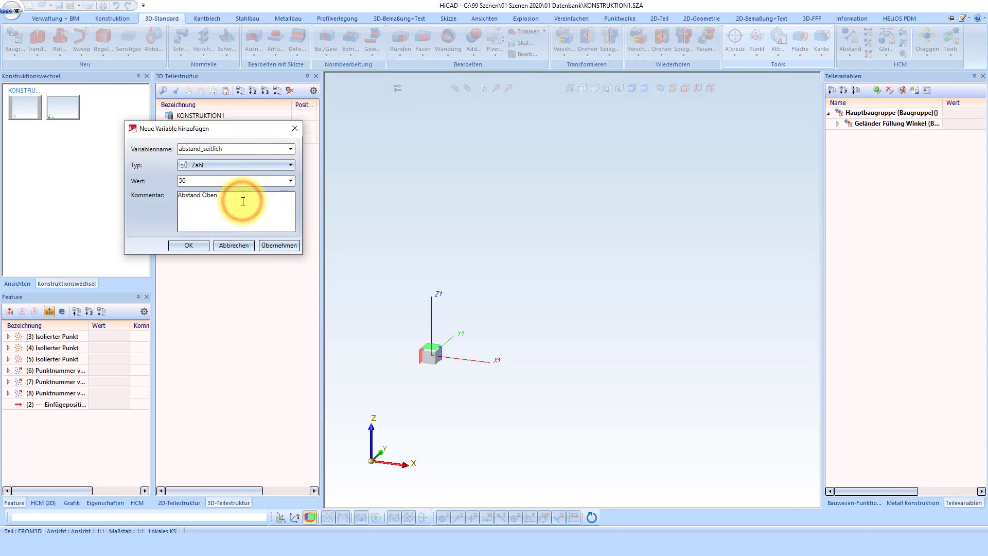
key("BackSpace")
key("BackSpace")
key("BackSpace")
type("Seitlich")
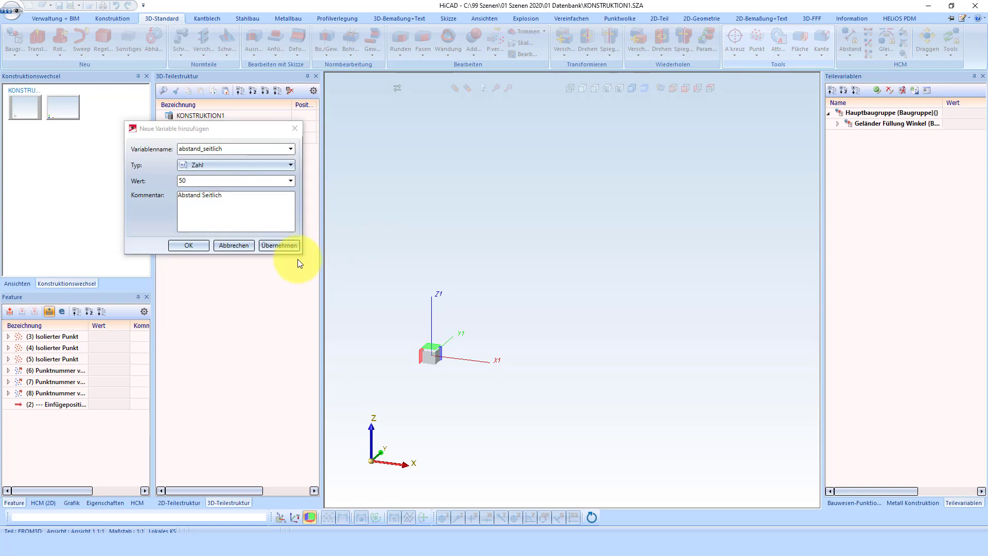
left_click(270, 246)
left_click(203, 247)
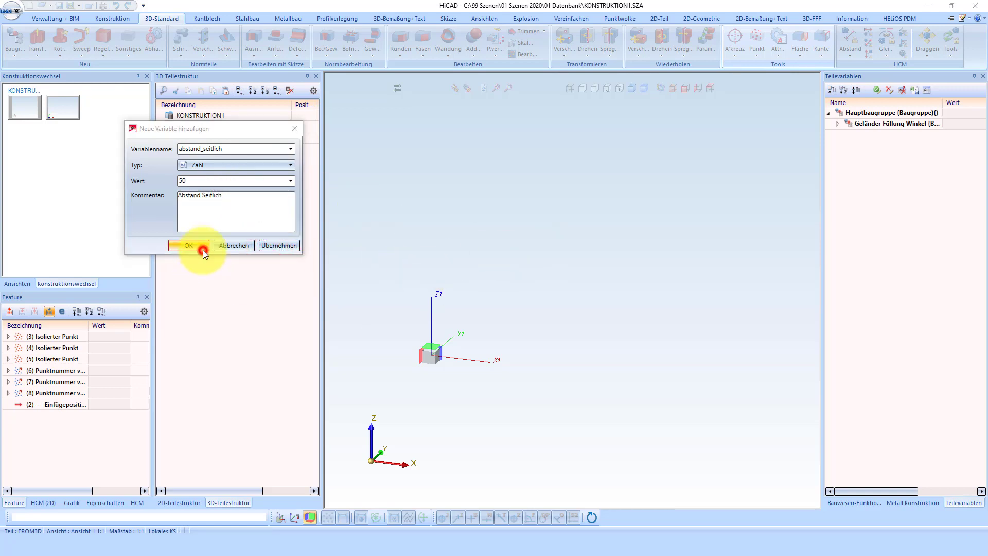
left_click(877, 90)
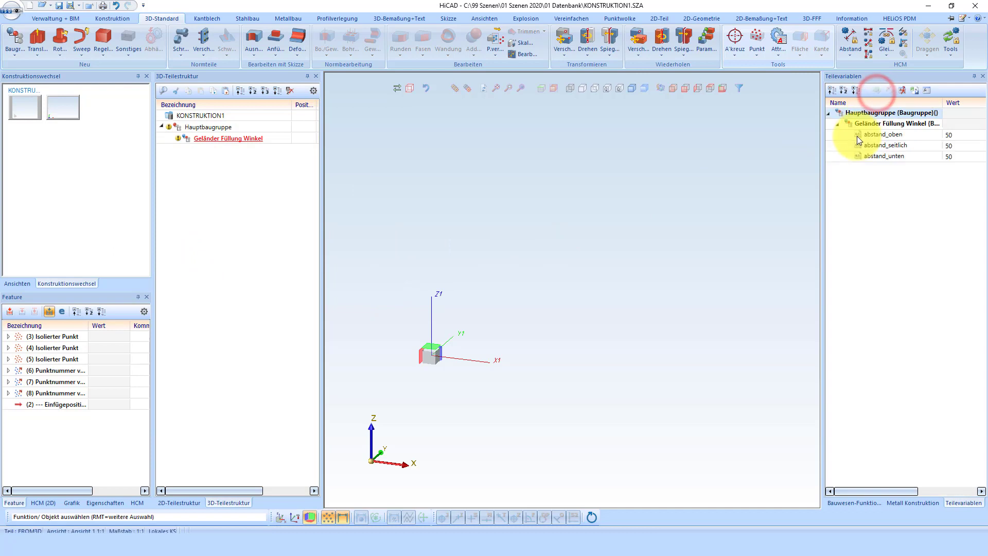
left_click(895, 145)
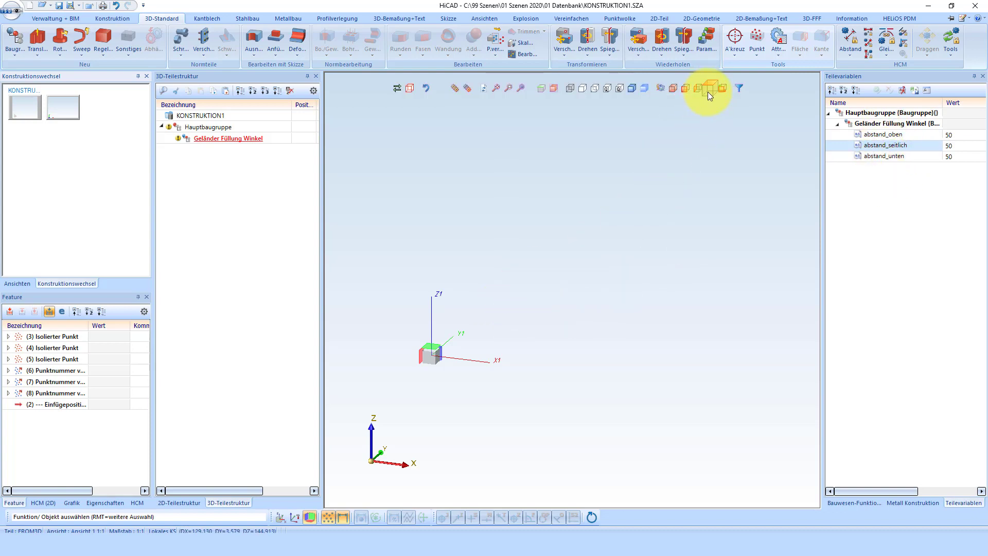
- Draw four L 40x4 angle profiles forming a rectangle in top view
left_click(709, 93)
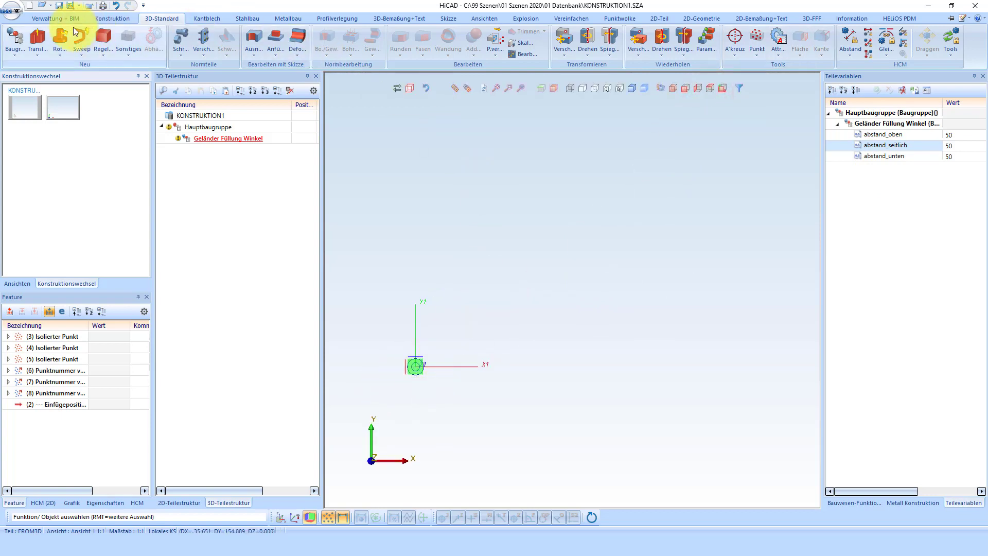
left_click(247, 18)
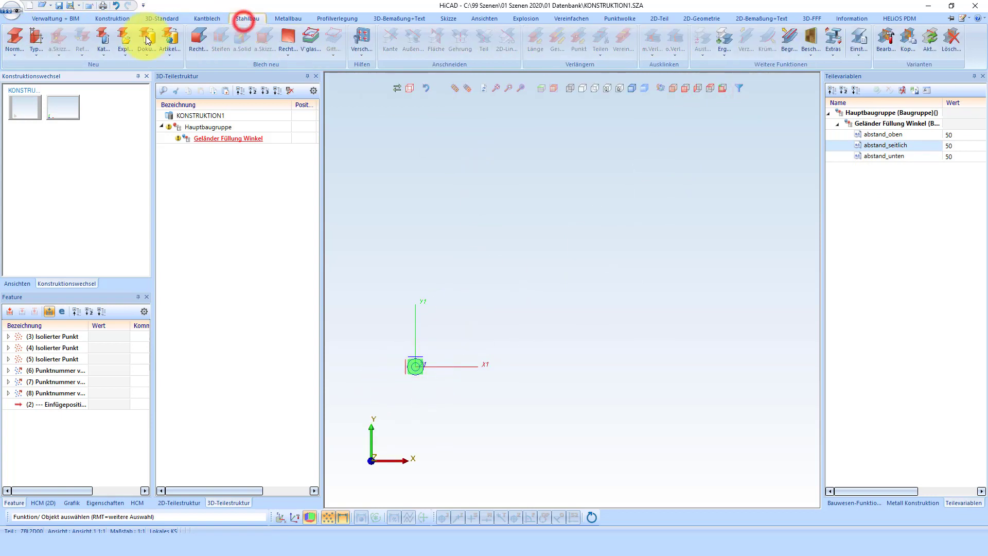
left_click(21, 49)
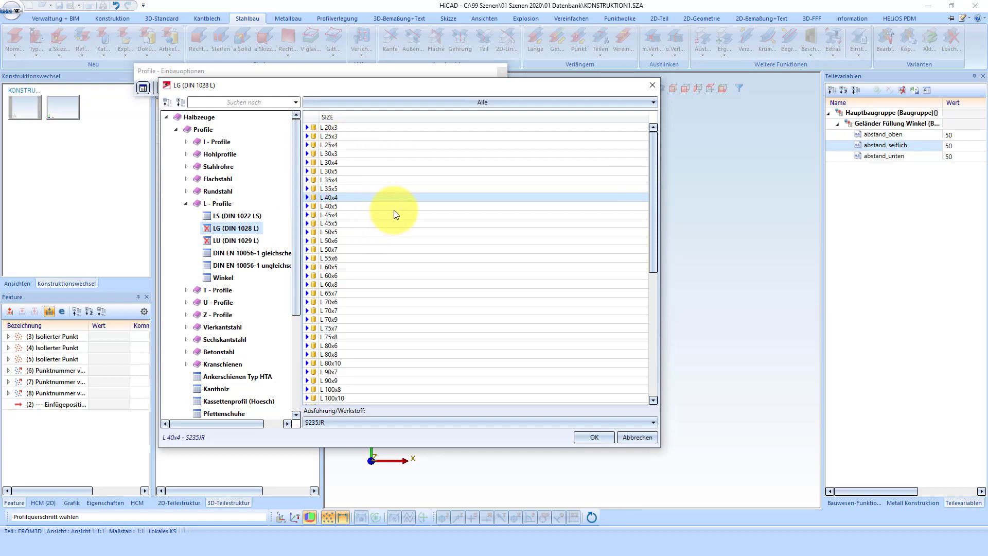
left_click(588, 438)
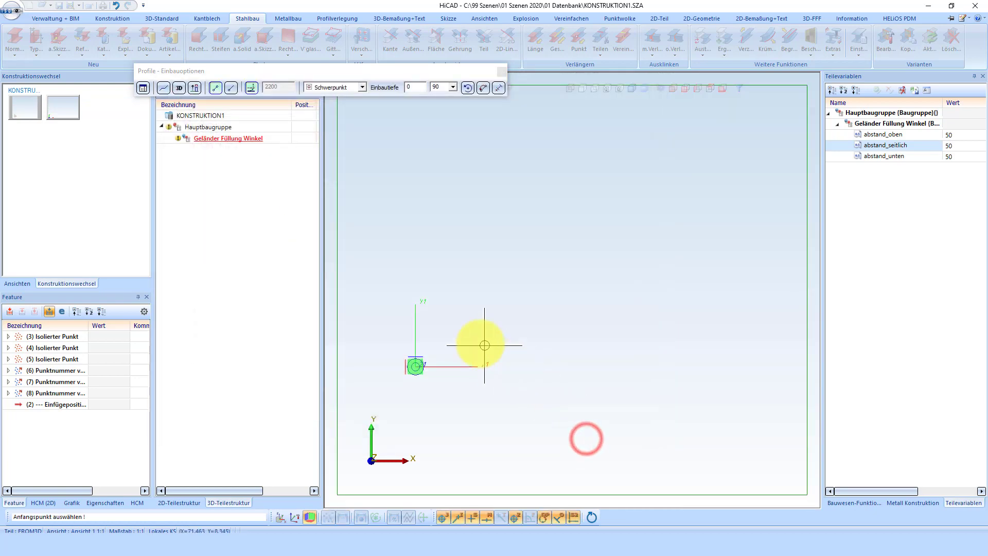
left_click(465, 303)
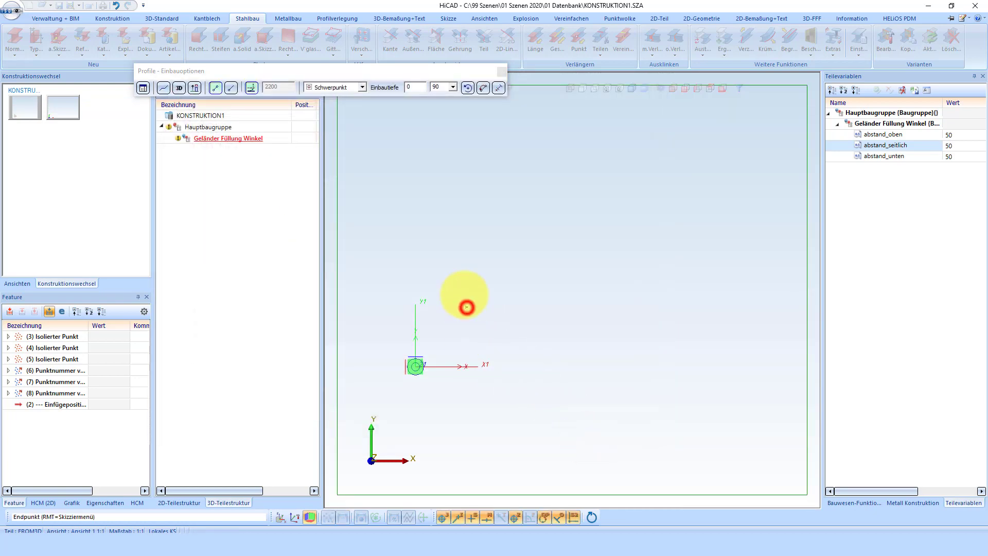
scroll(456, 252, "down", 3)
left_click(469, 167)
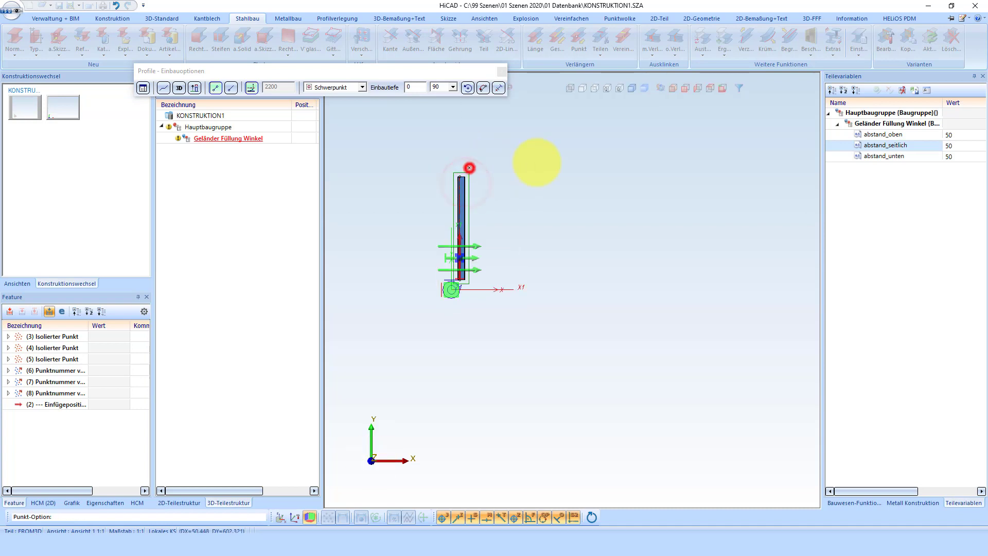
left_click(563, 166)
left_click(612, 170)
left_click(611, 261)
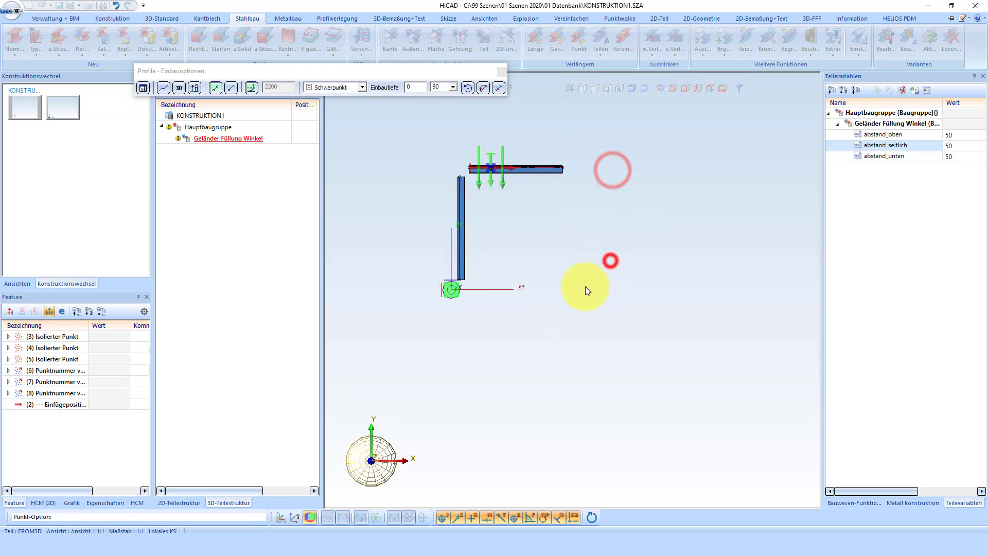
left_click(597, 261)
left_click(493, 261)
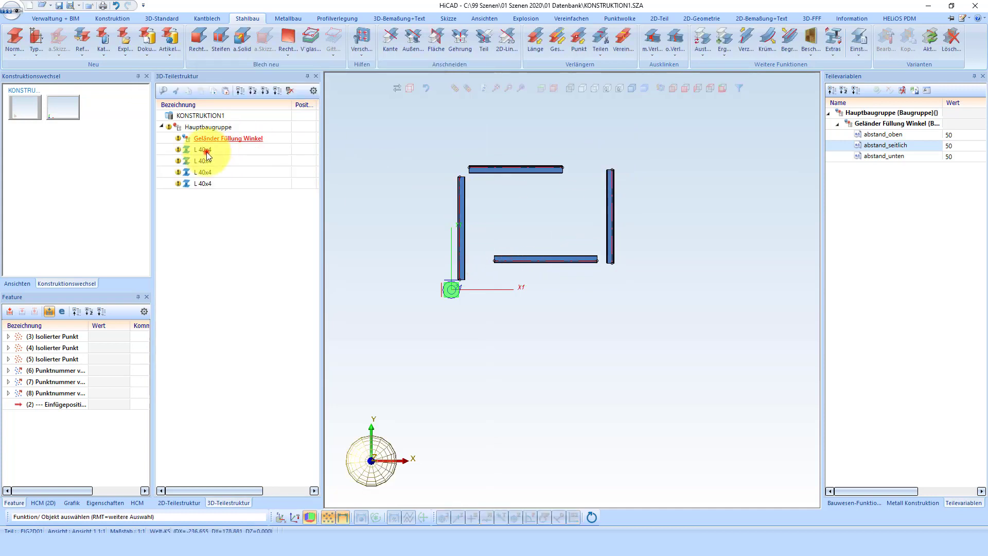
- Move the four L 40x4 profiles into Geländer Füllung Winkel and view isometrically
left_click(203, 150)
left_click(208, 184, "shift")
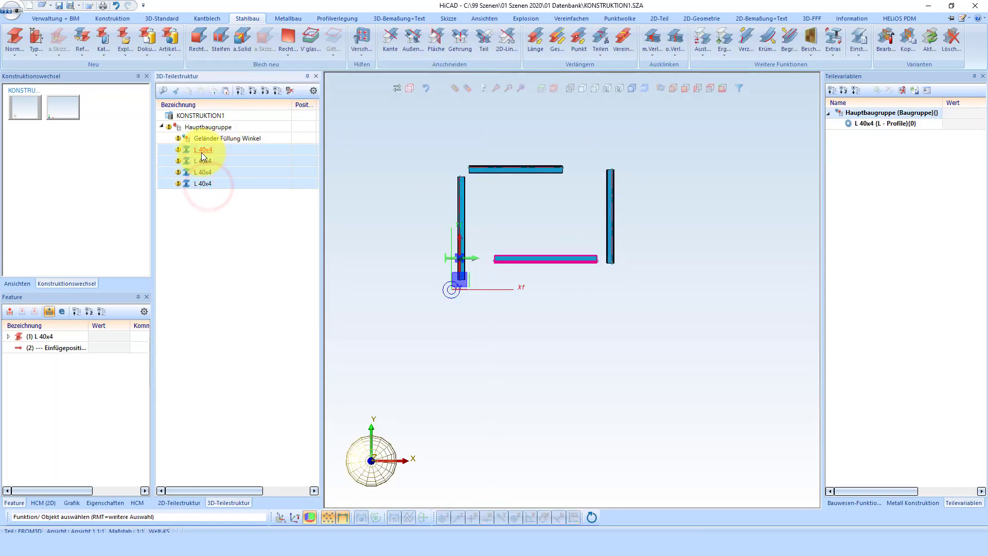
left_click_drag(210, 186, 206, 141)
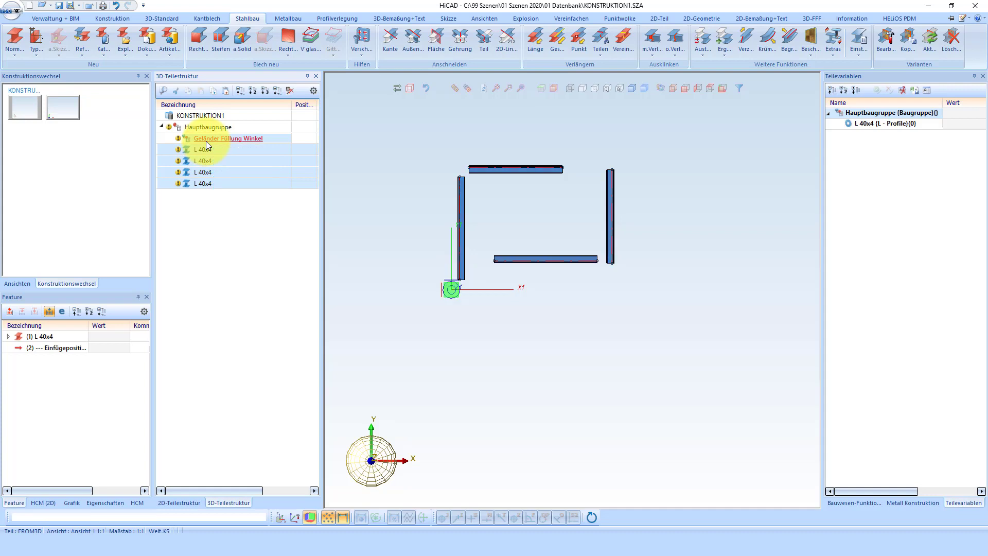
left_click(674, 88)
- Mitre the L 40x4 angles pairwise at each corner, then select Geländer Füllung Winkel
scroll(536, 252, "up", 3)
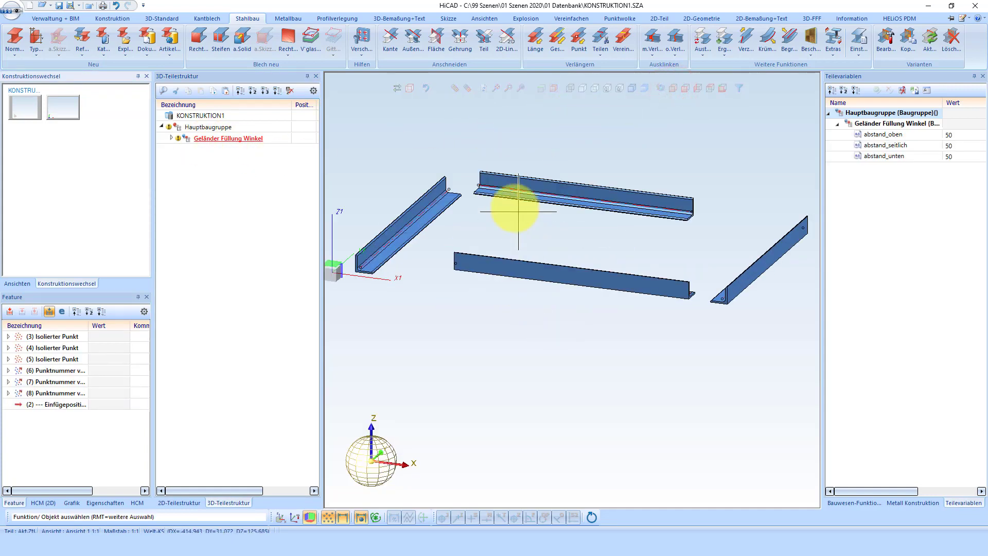
left_click(459, 41)
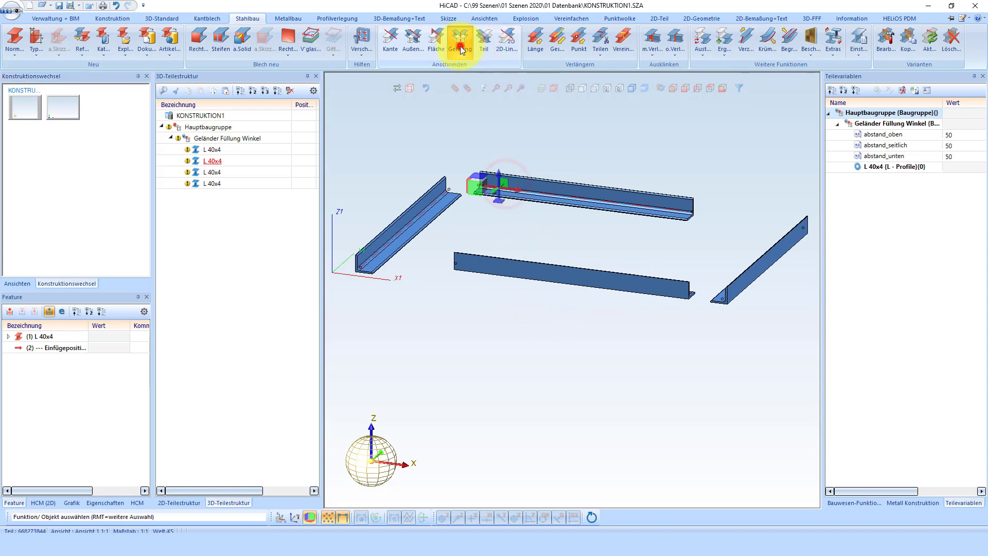
left_click(443, 190)
left_click(492, 184)
left_click(680, 212)
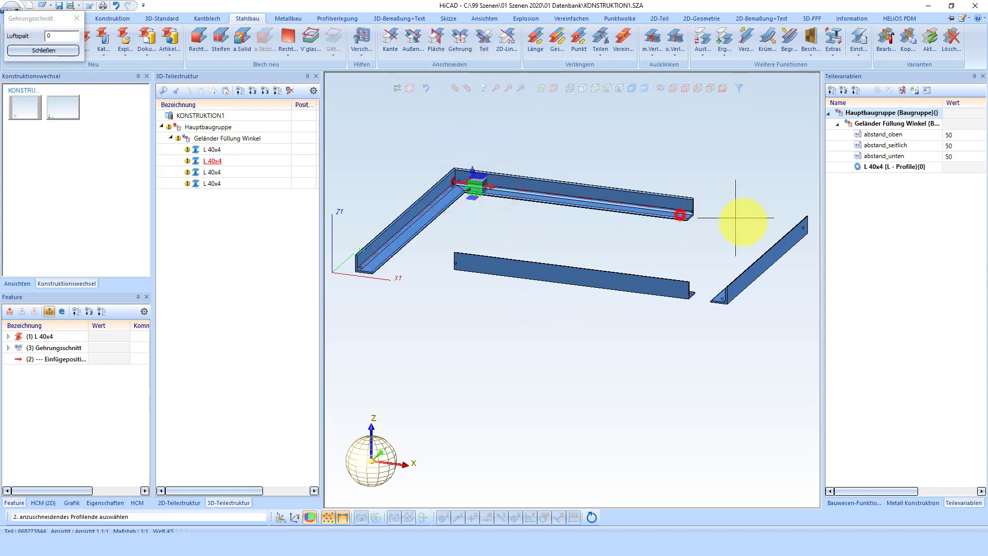
left_click(789, 235)
left_click(726, 298)
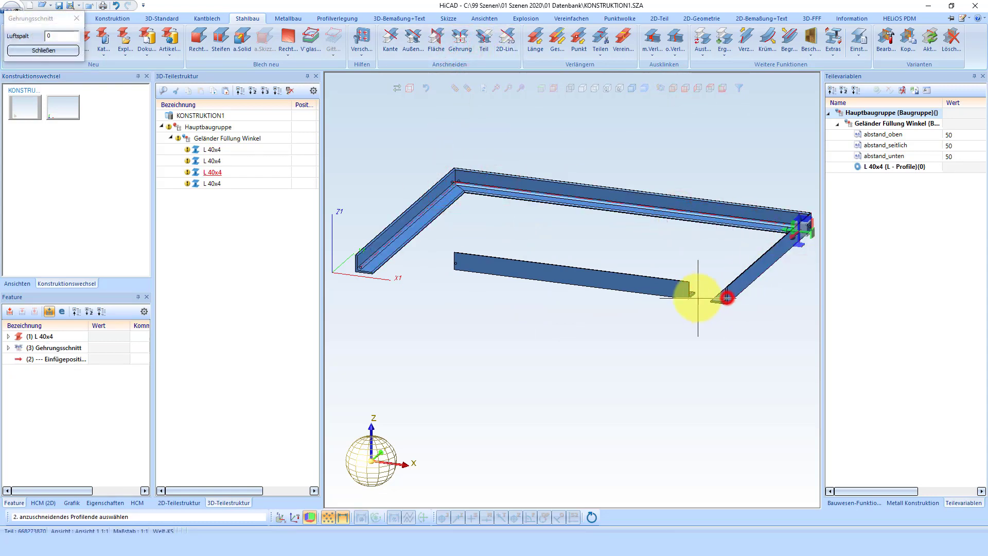
left_click(464, 266)
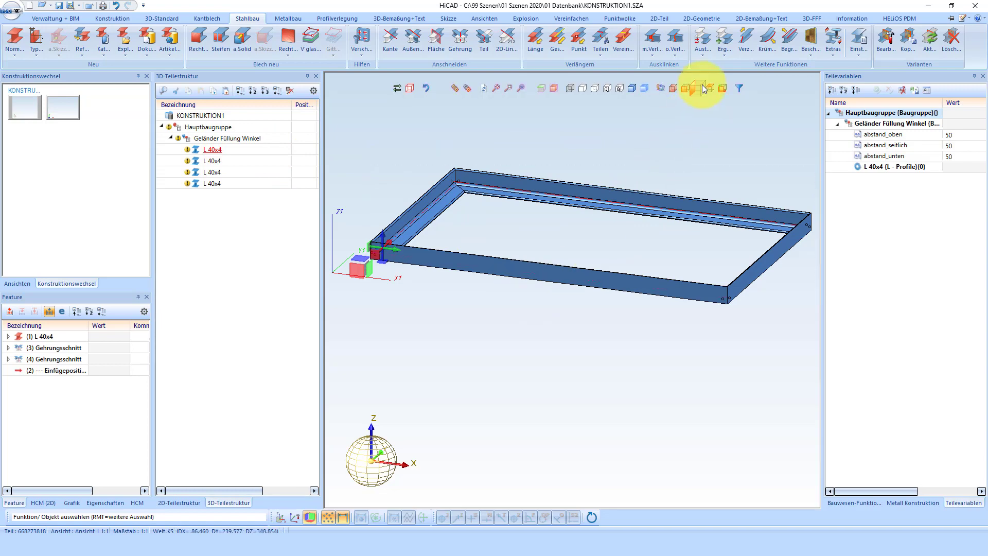
scroll(481, 258, "up", 2)
scroll(481, 247, "up", 2)
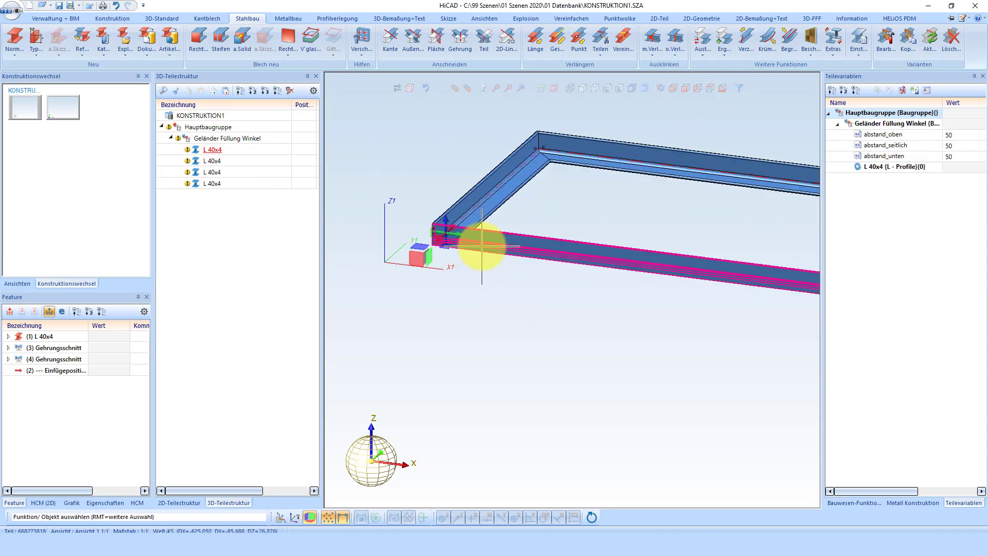
scroll(483, 249, "down", 1)
key("Return")
scroll(489, 205, "down", 3)
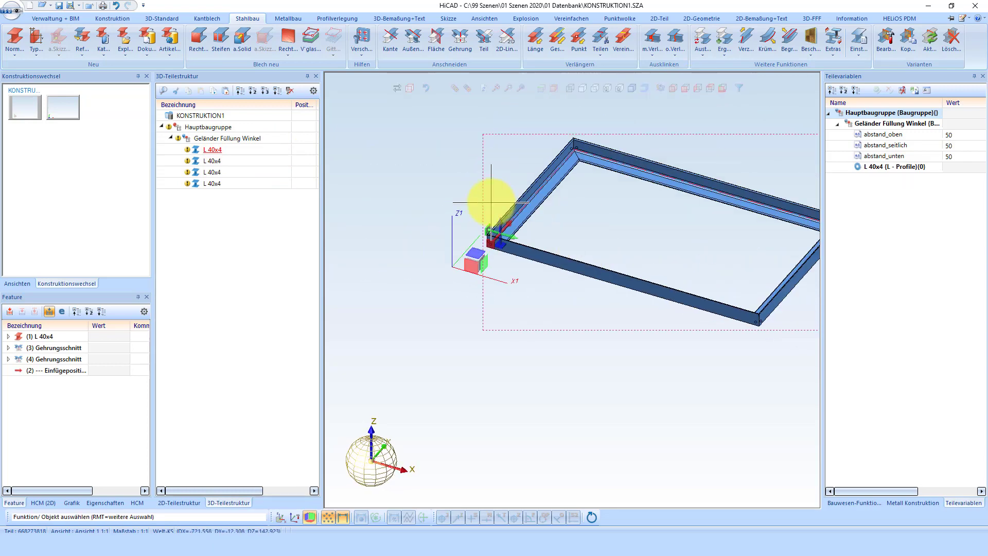
scroll(489, 206, "up", 4)
scroll(422, 239, "down", 1)
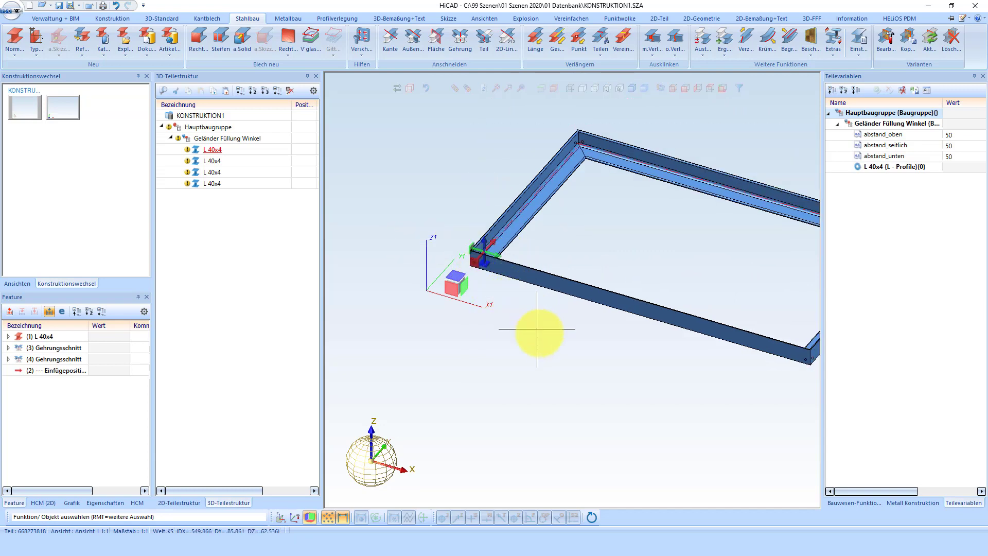
left_click(195, 138)
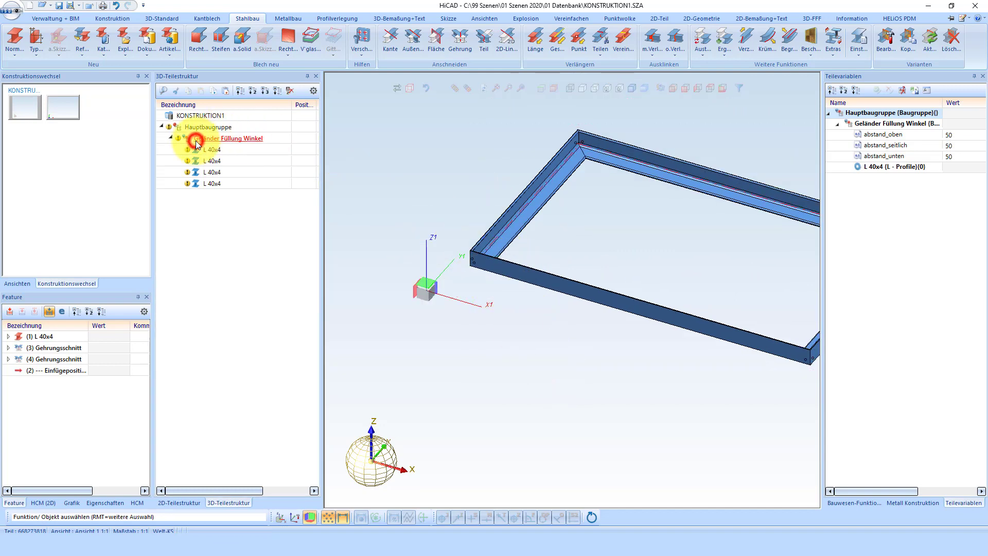
- Constrain the frame's end face to the Y-axis with HCM Abstand = abstand_seitlich
left_click(149, 20)
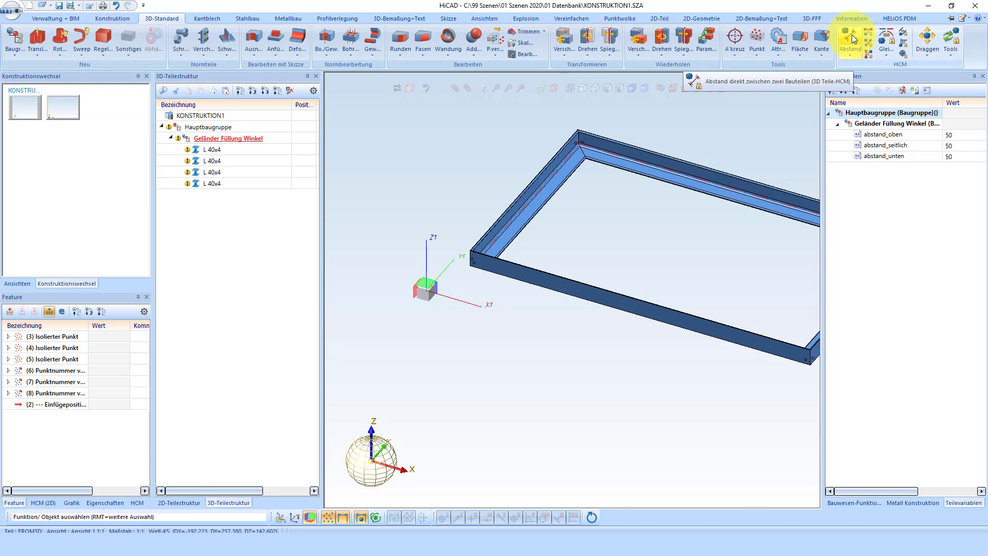
left_click(852, 38)
scroll(470, 239, "up", 3)
scroll(489, 247, "up", 2)
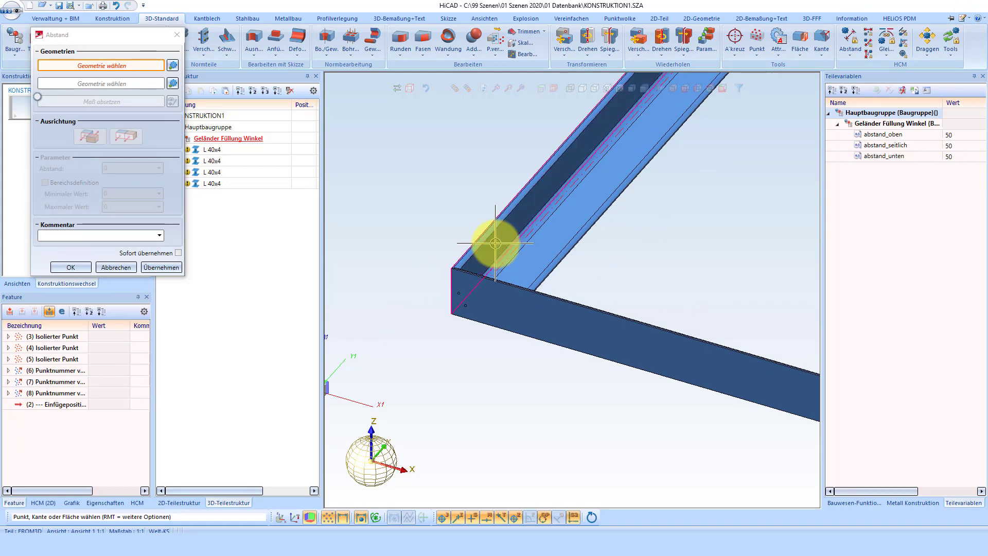
left_click(495, 243)
scroll(546, 229, "down", 3)
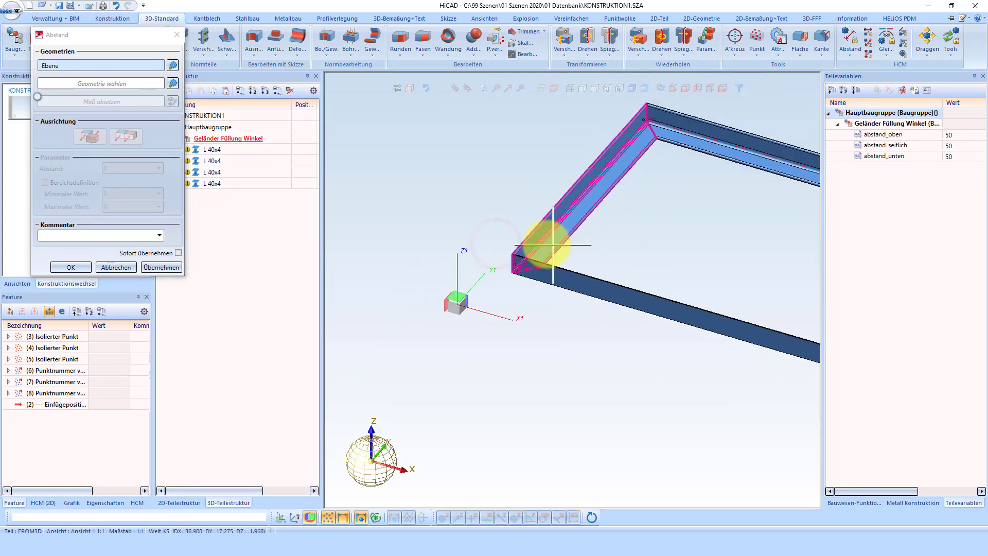
scroll(496, 232, "up", 3)
right_click(484, 264)
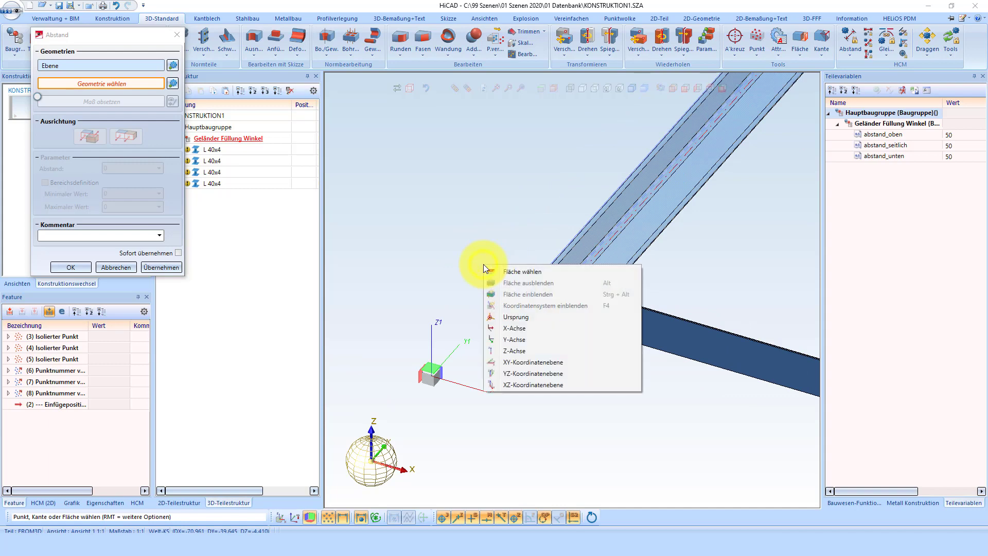
left_click(510, 341)
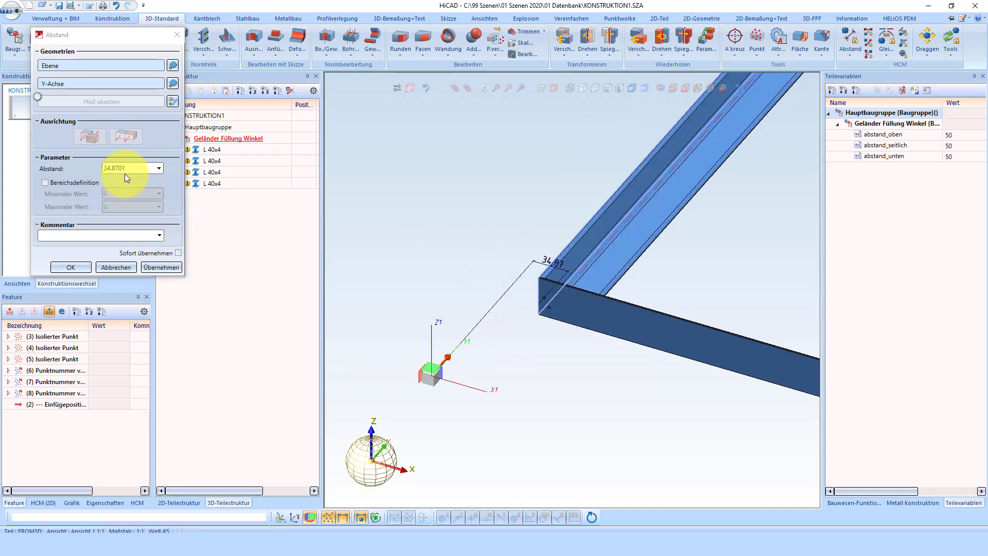
double_click(127, 170)
type("abstand_seitlich")
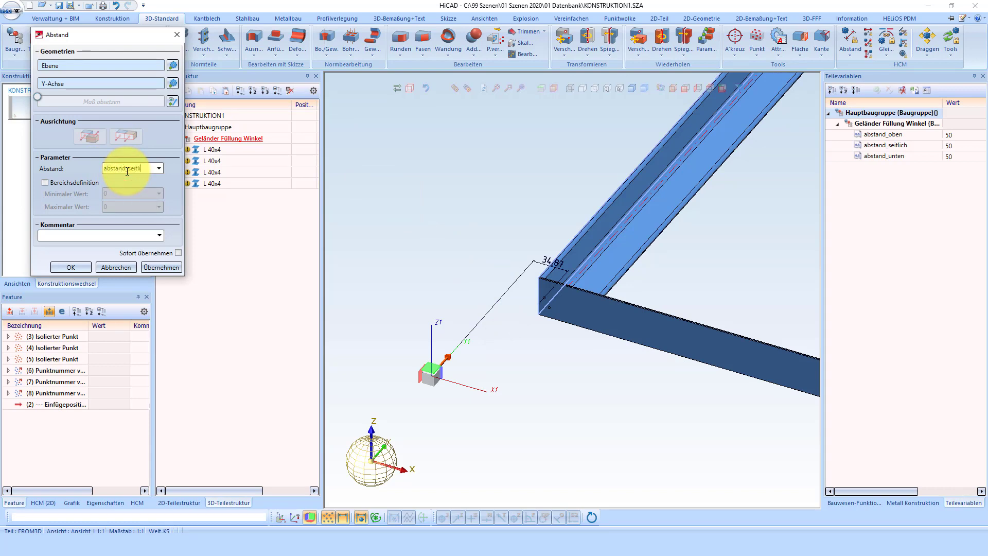
left_click(177, 267)
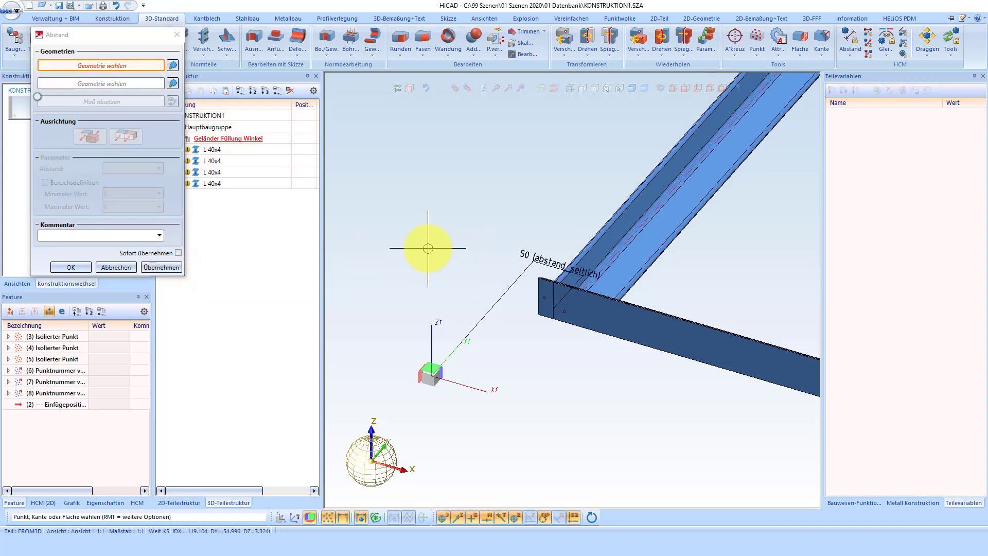
key("Escape")
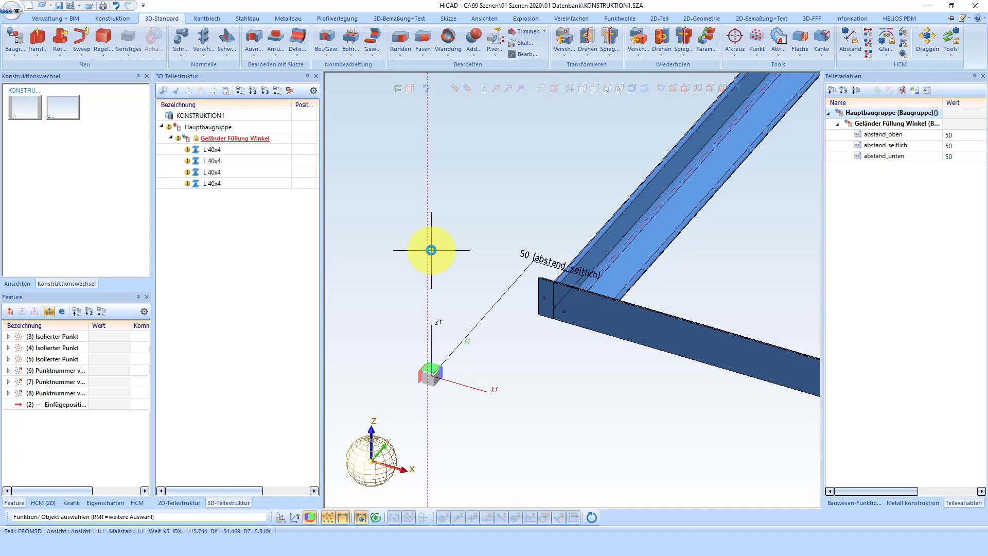
- Constrain the front face to the X-axis with distance abstand_unten
middle_click(432, 250)
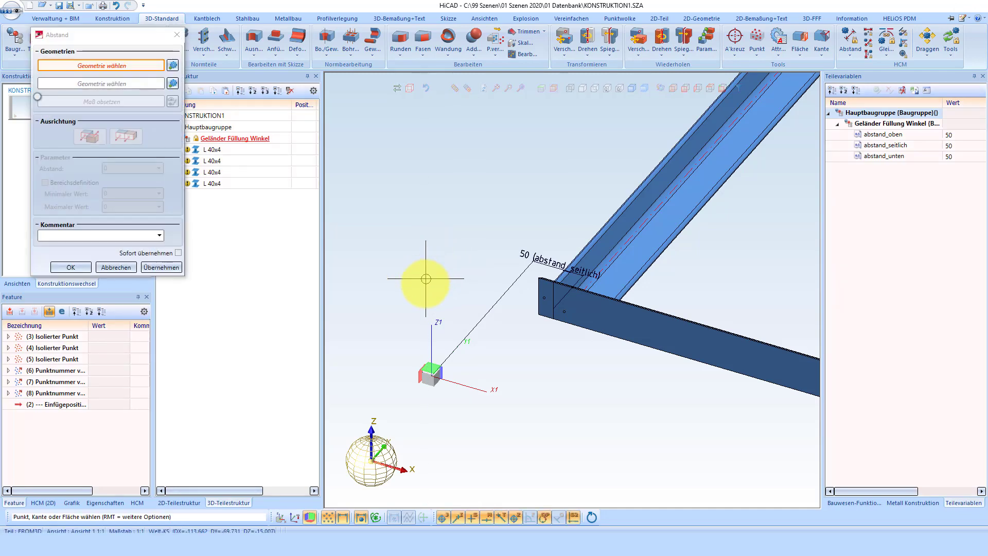
left_click(624, 328)
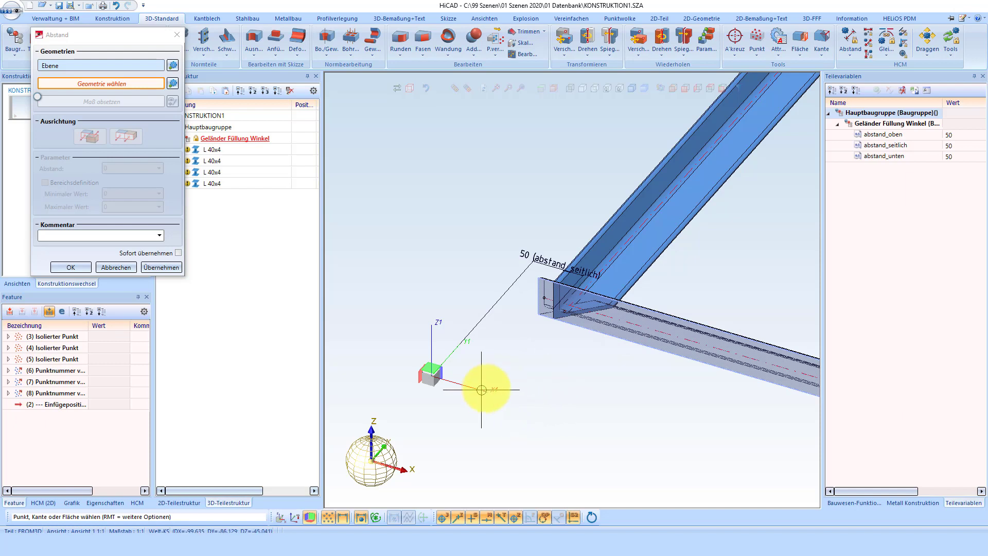
right_click(507, 380)
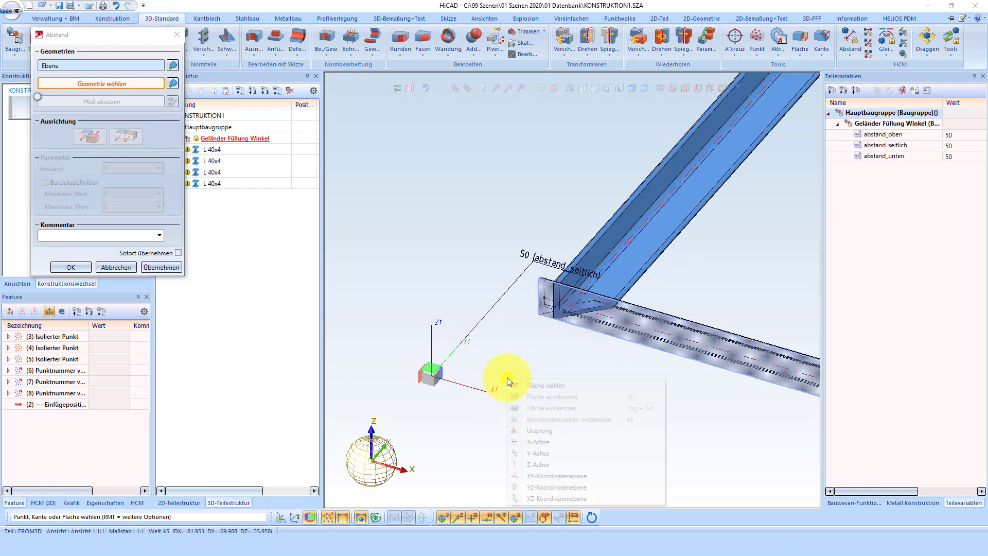
left_click(540, 441)
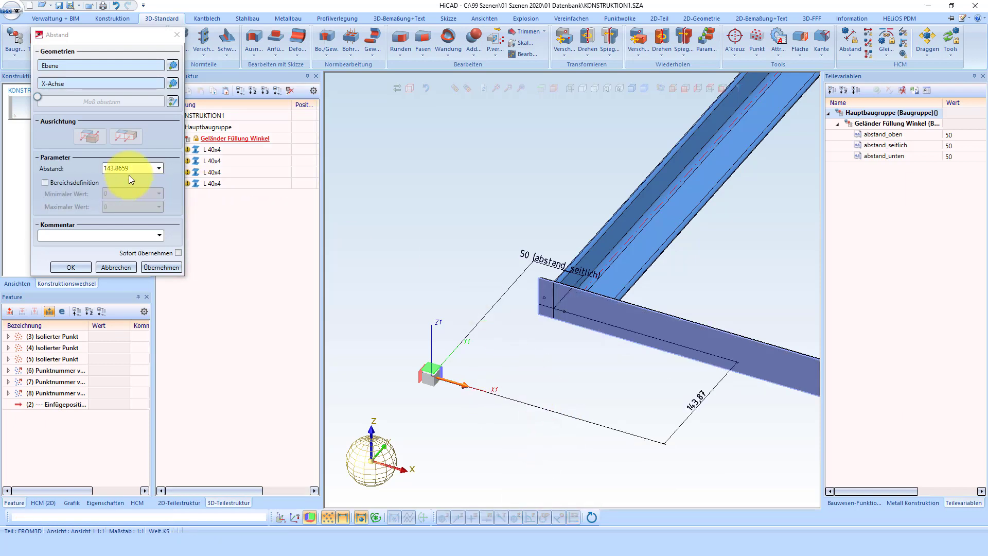
double_click(134, 171)
type("abstand_unten")
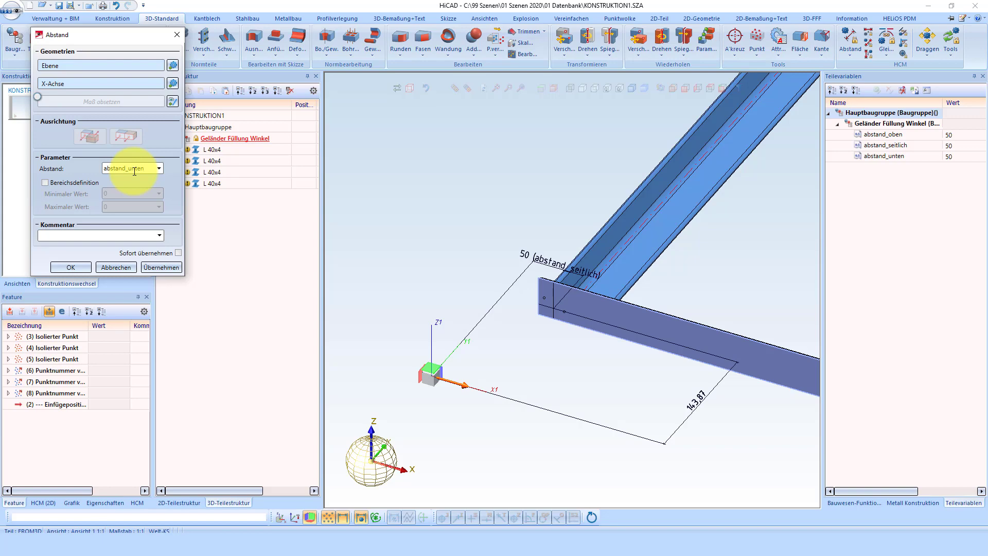
left_click(206, 243)
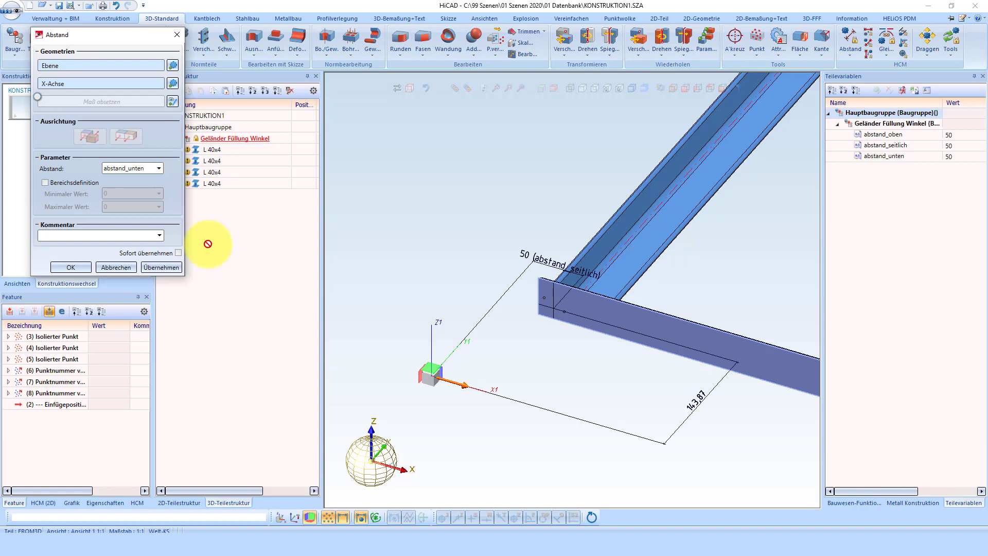
left_click(162, 268)
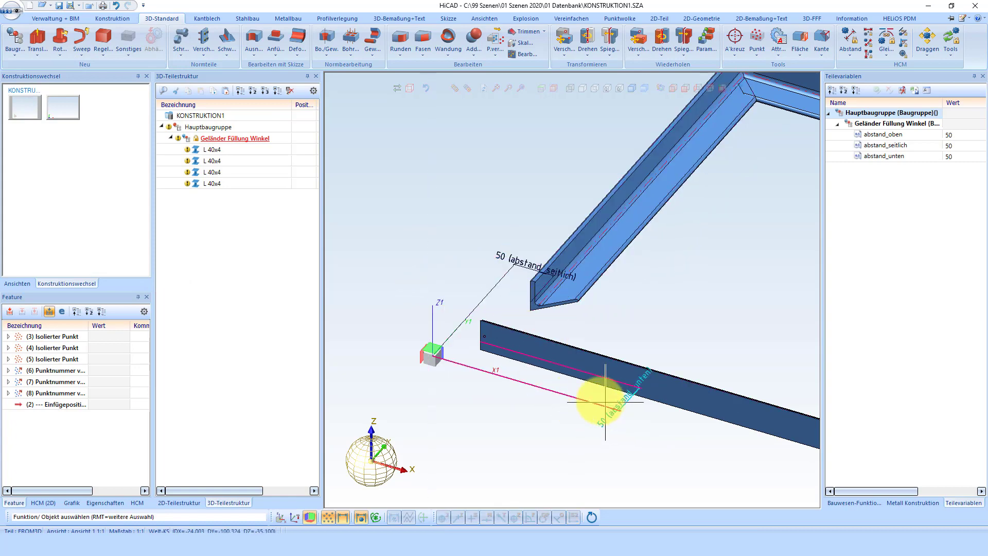
- Recalculate the feature history (Neuberechnung) so the frame updates
right_click(75, 457)
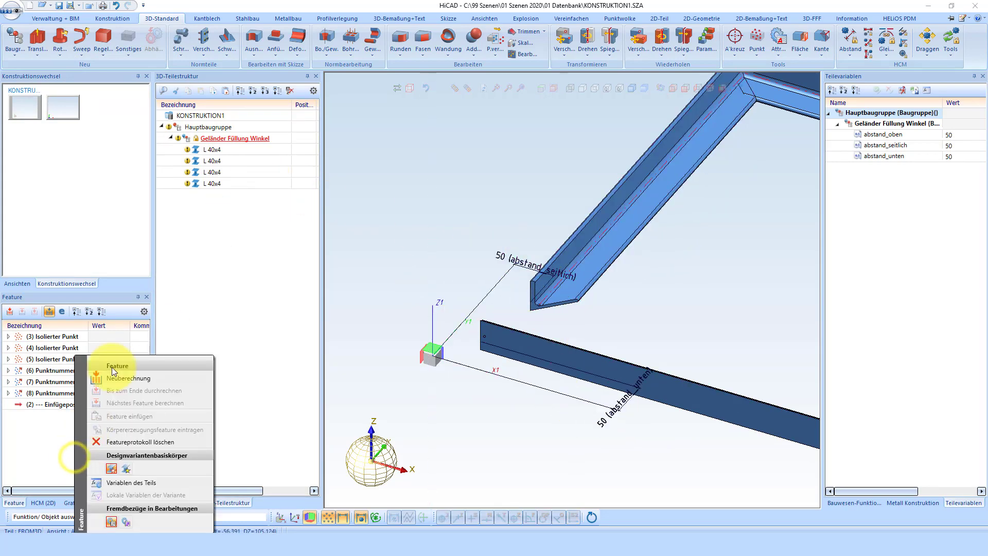
left_click(131, 378)
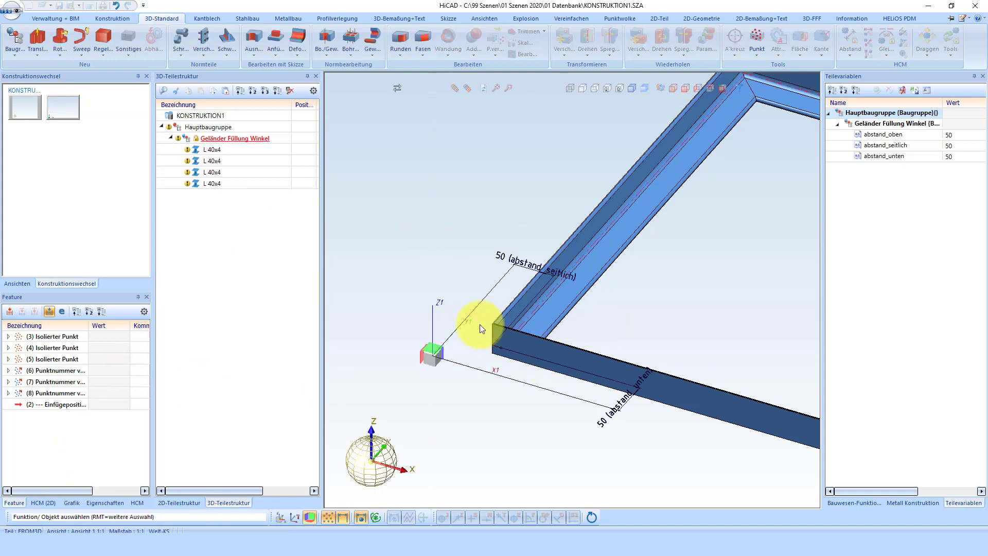
scroll(484, 341, "down", 2)
scroll(445, 356, "down", 2)
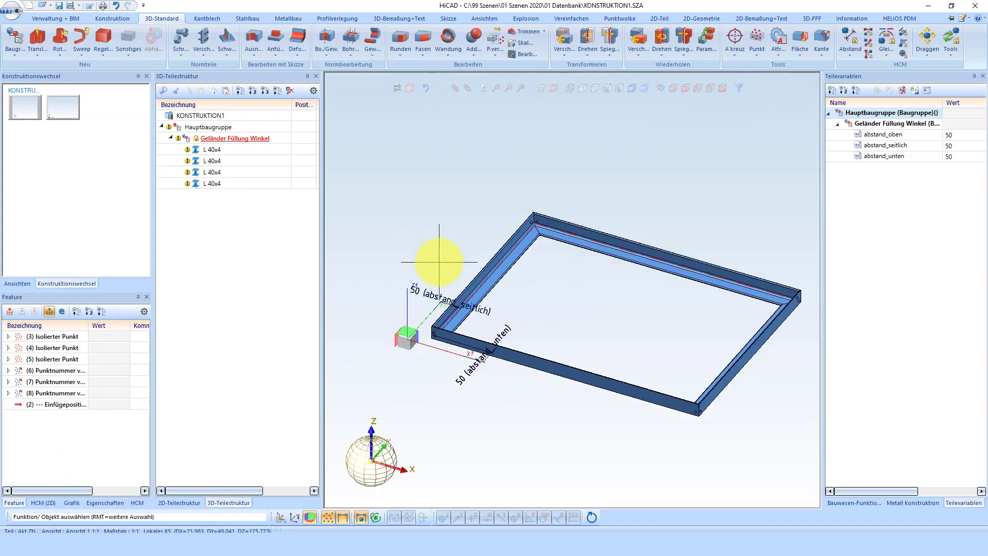
scroll(443, 262, "up", 1)
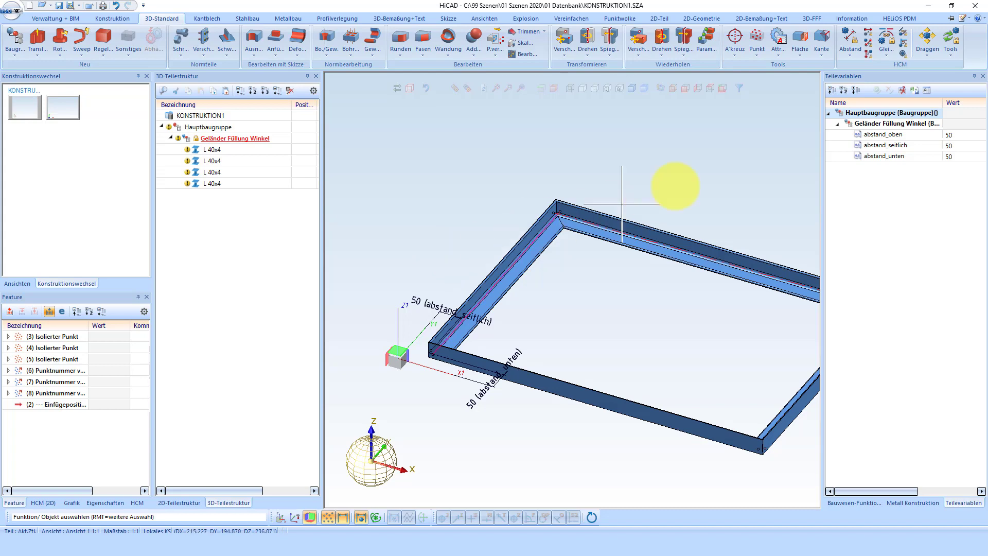
- Start a distance constraint between the bottom and top angle rail faces
left_click(852, 39)
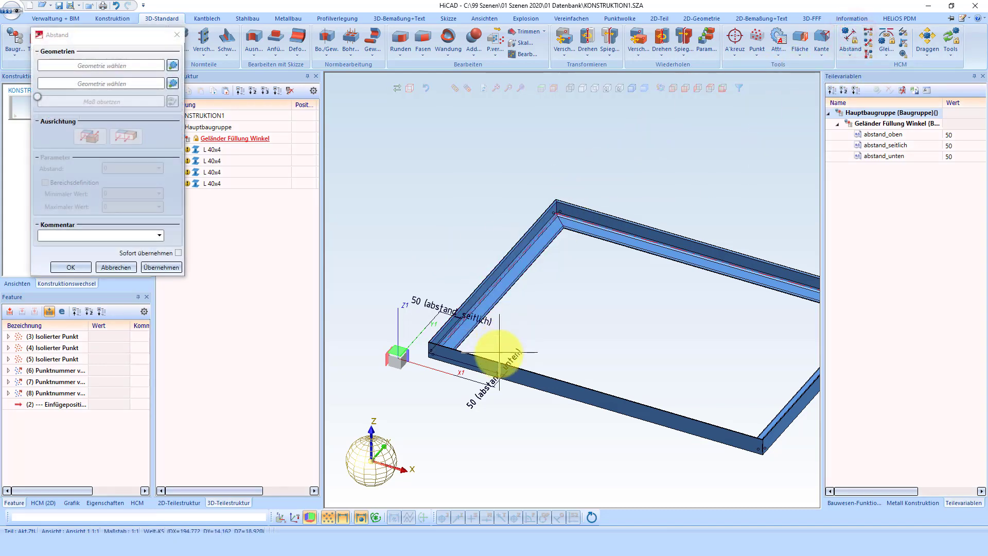
scroll(468, 363, "up", 2)
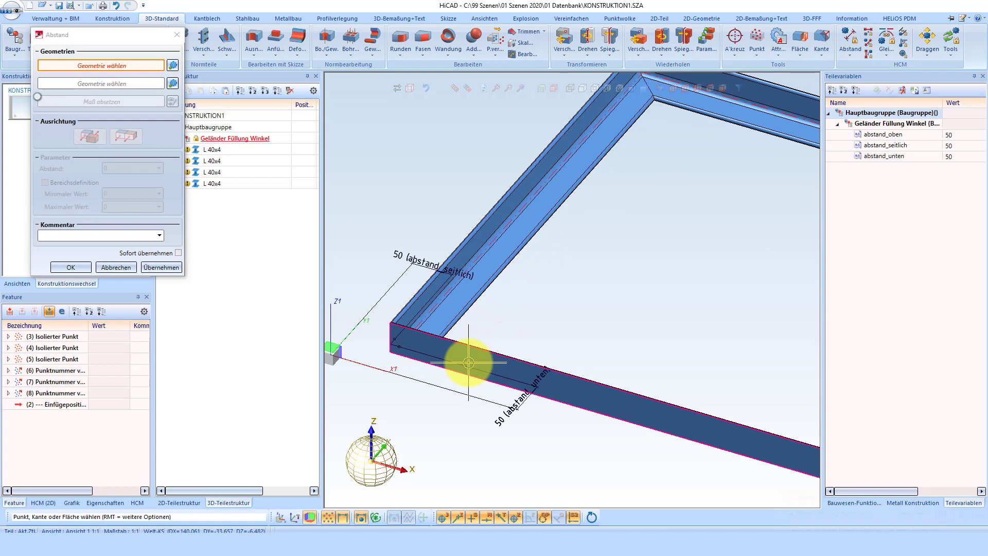
left_click(468, 363)
scroll(364, 386, "down", 3)
scroll(571, 222, "up", 3)
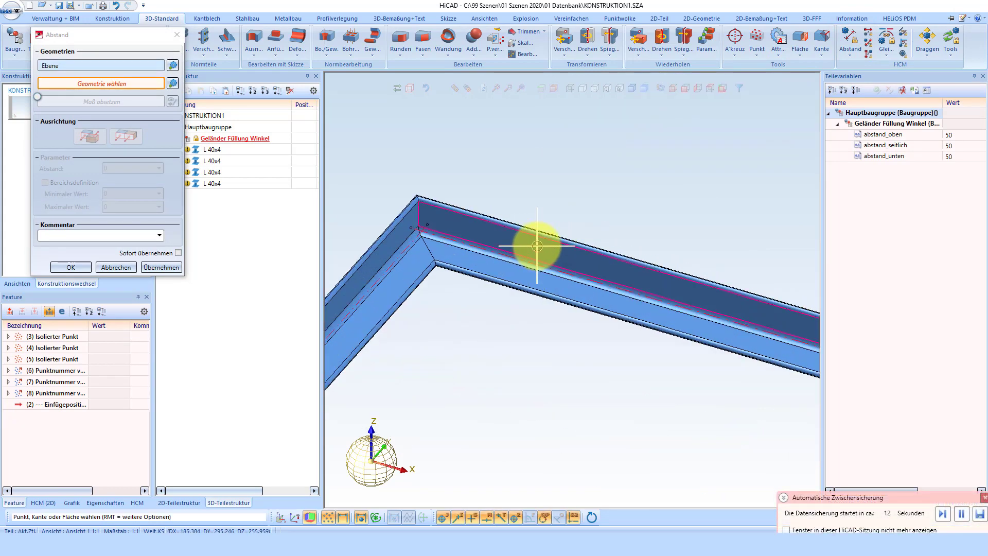
left_click(536, 246)
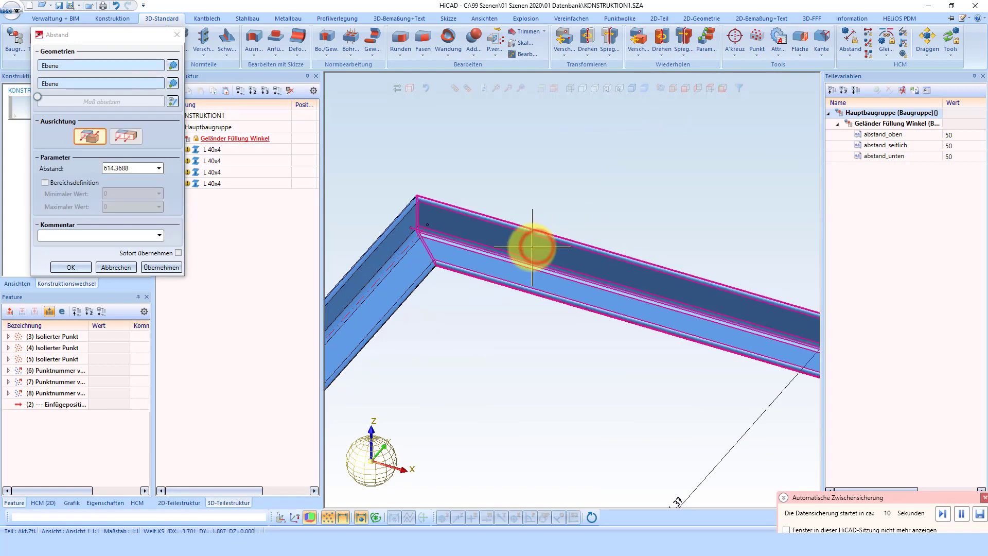
scroll(532, 246, "down", 3)
- Set the rail spacing to i_u-abstand_unten-abstand_oben, with new variable i_u at 1500
left_click(140, 170)
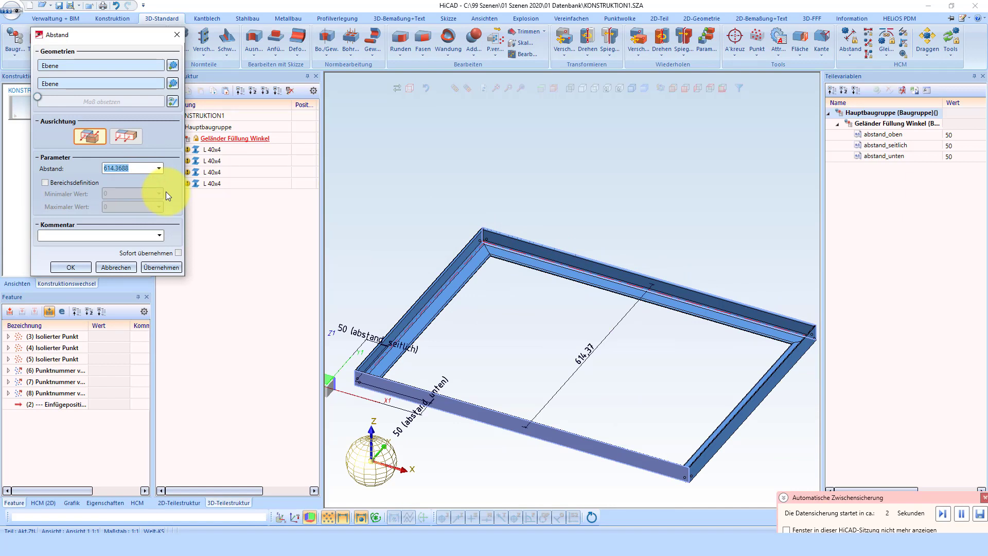
type("i")
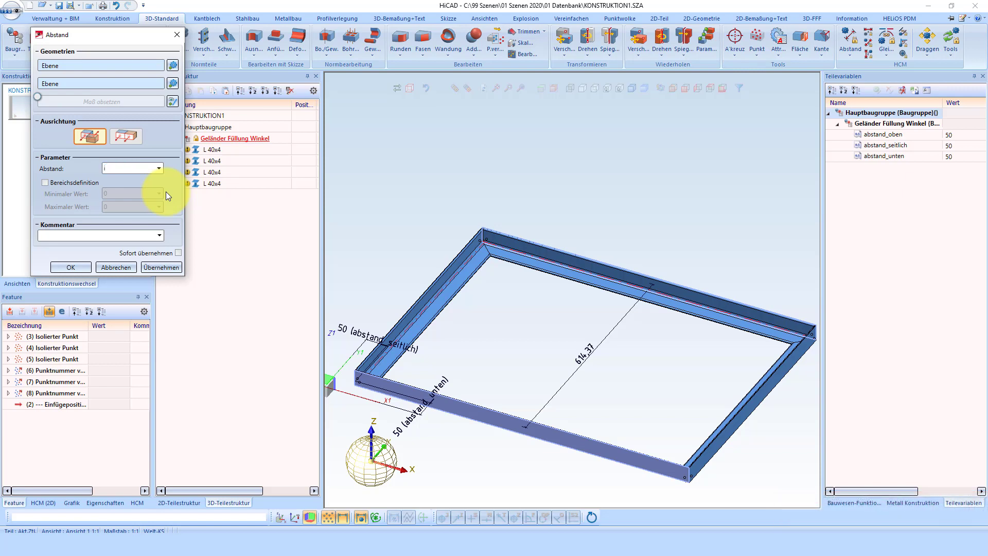
type("_u")
type("-")
type("a")
type("bsta")
type("ten")
type("-a")
type("bstan")
type("d")
type("_oben")
left_click(156, 267)
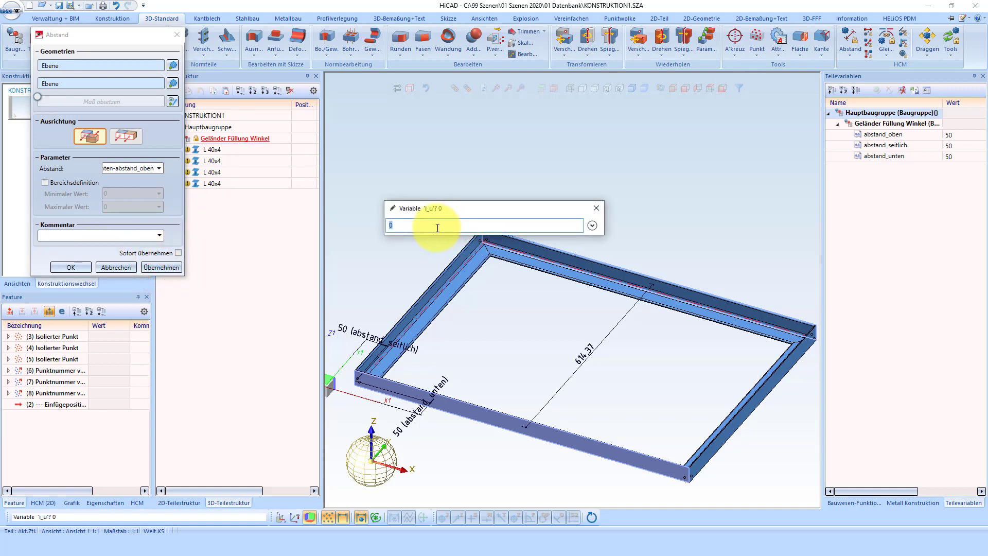
double_click(404, 225)
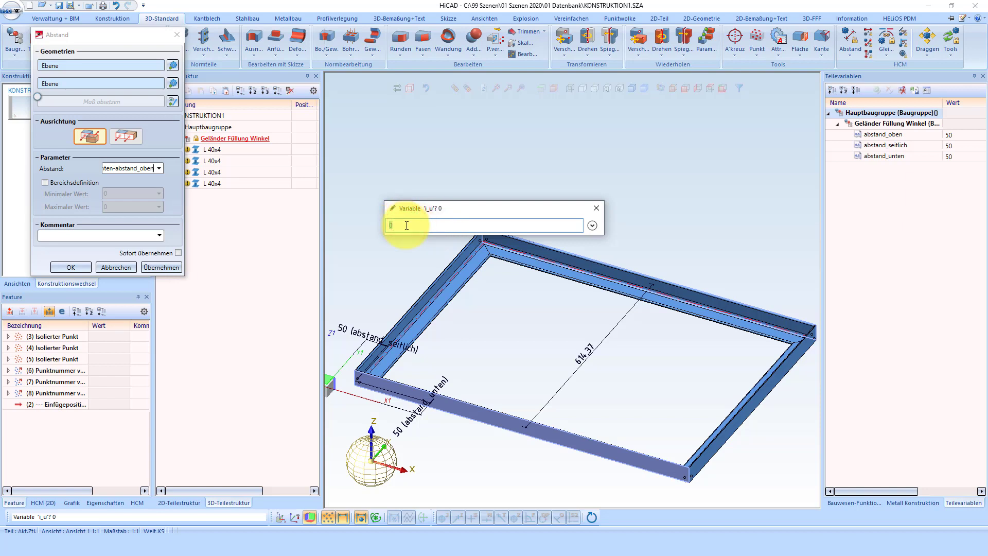
type("1500")
key("Return")
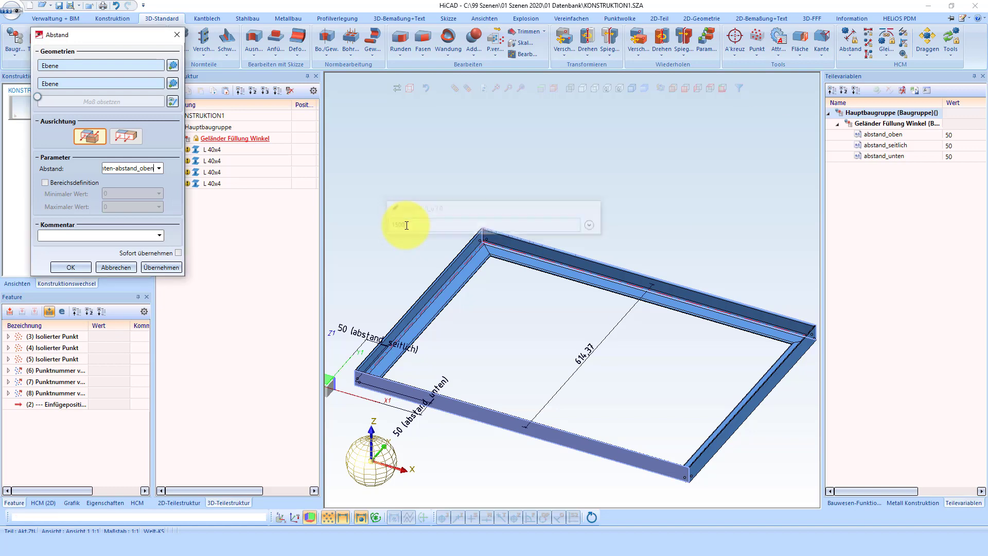
key("Return")
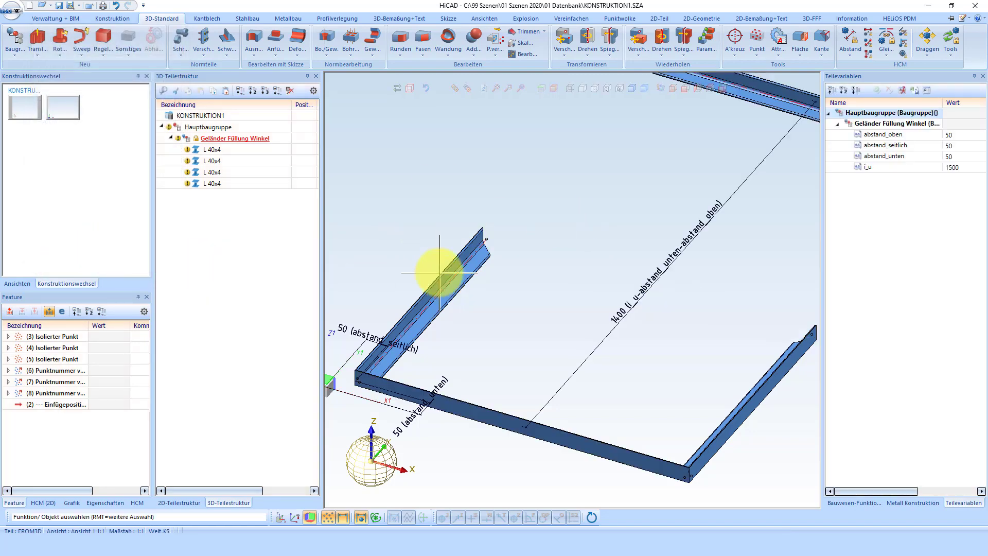
- Change the 1400 spacing formula to use new variable i_h, set to 1000
double_click(549, 303)
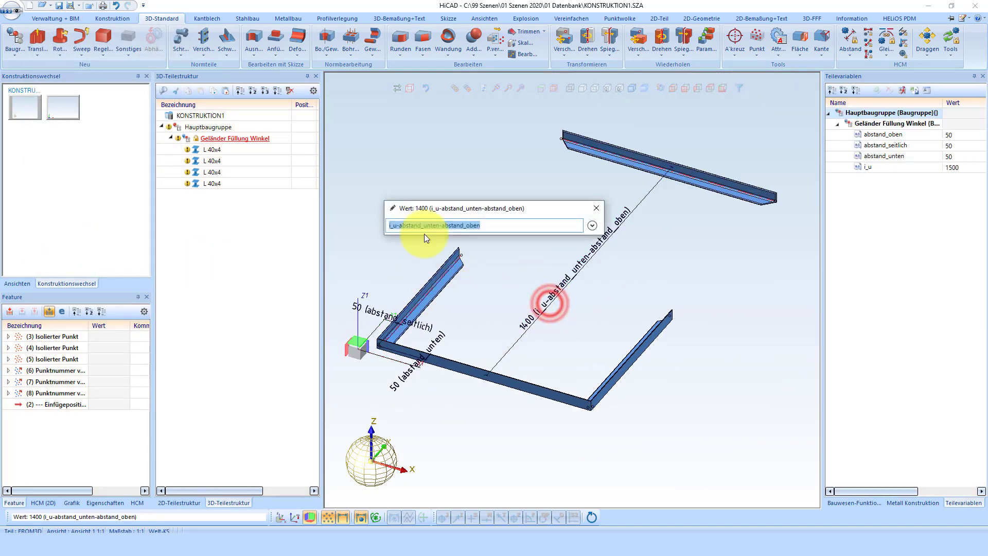
left_click(395, 225)
key("BackSpace")
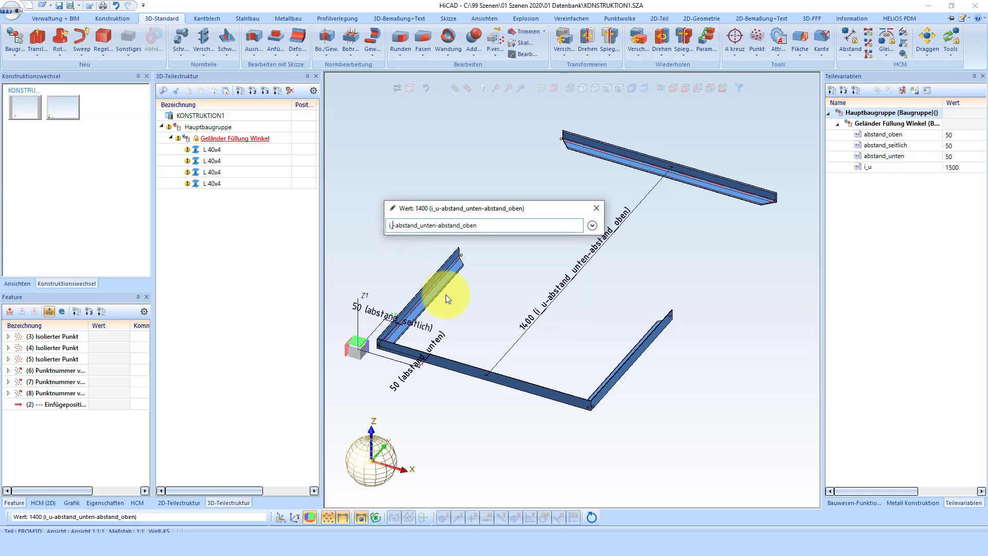
type("h")
key("Return")
type("100")
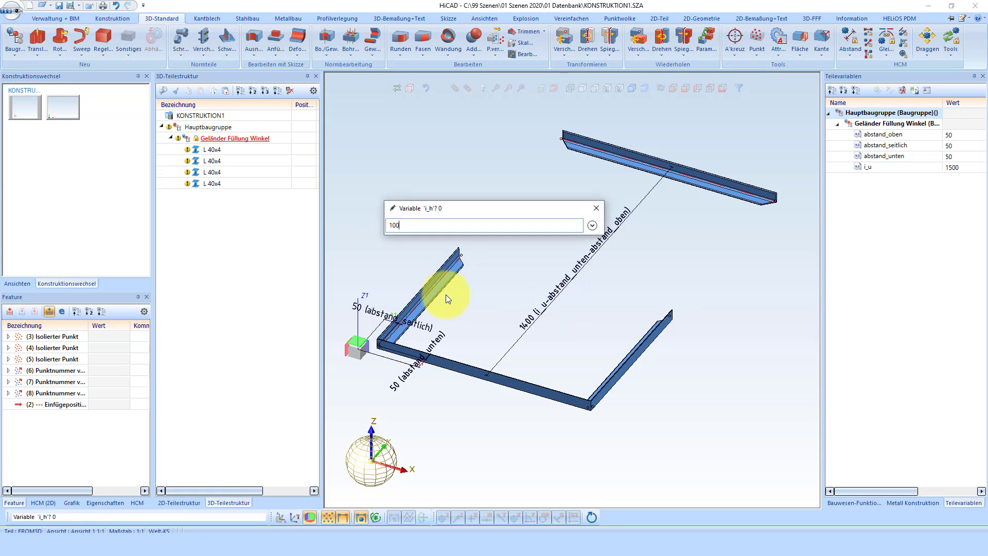
type("0")
key("Return")
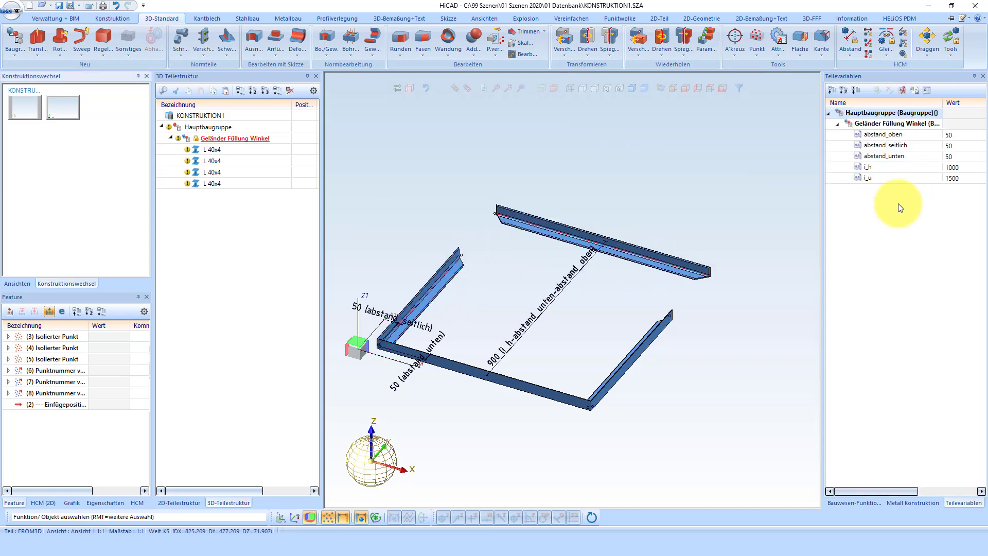
- Delete the obsolete i_u part variable and recalculate the model
left_click(868, 179)
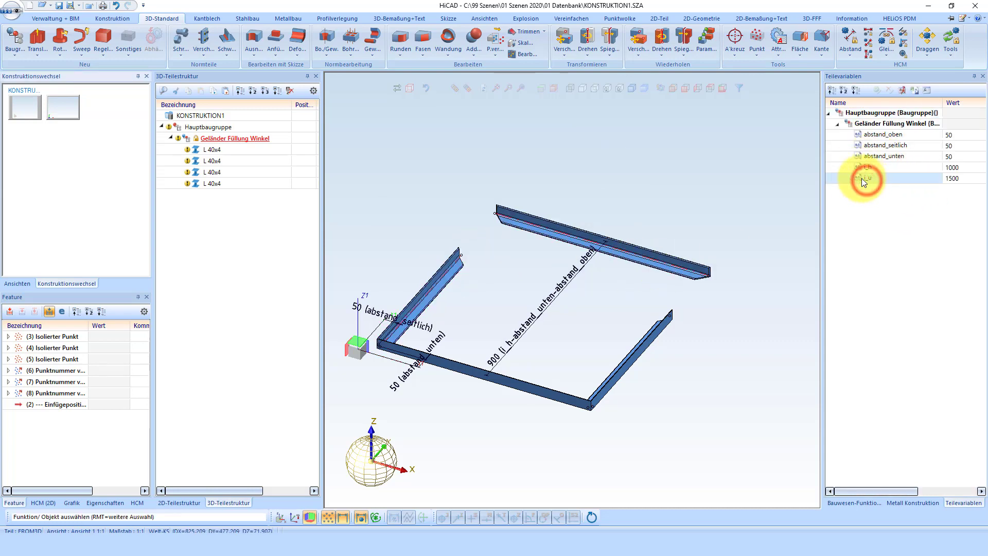
right_click(863, 181)
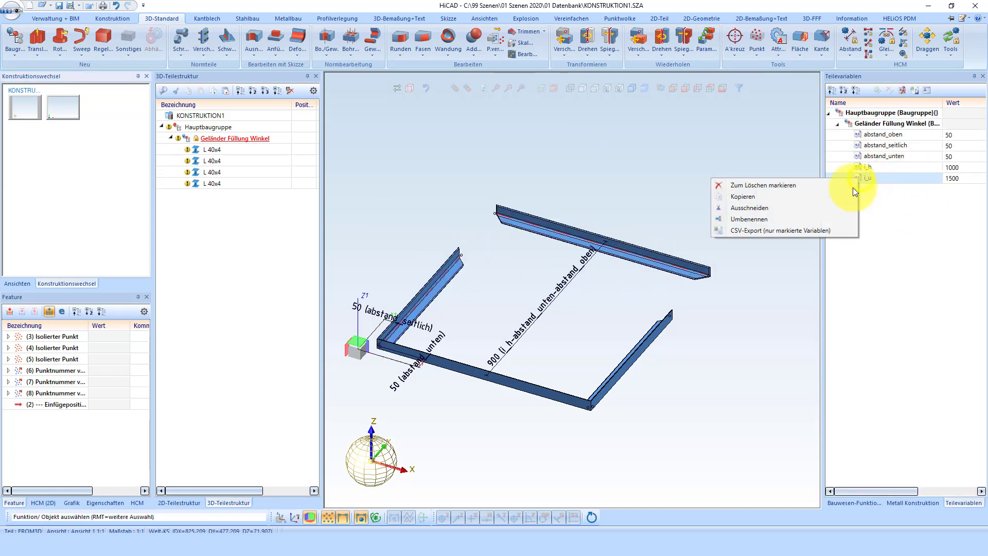
left_click(753, 188)
left_click(877, 89)
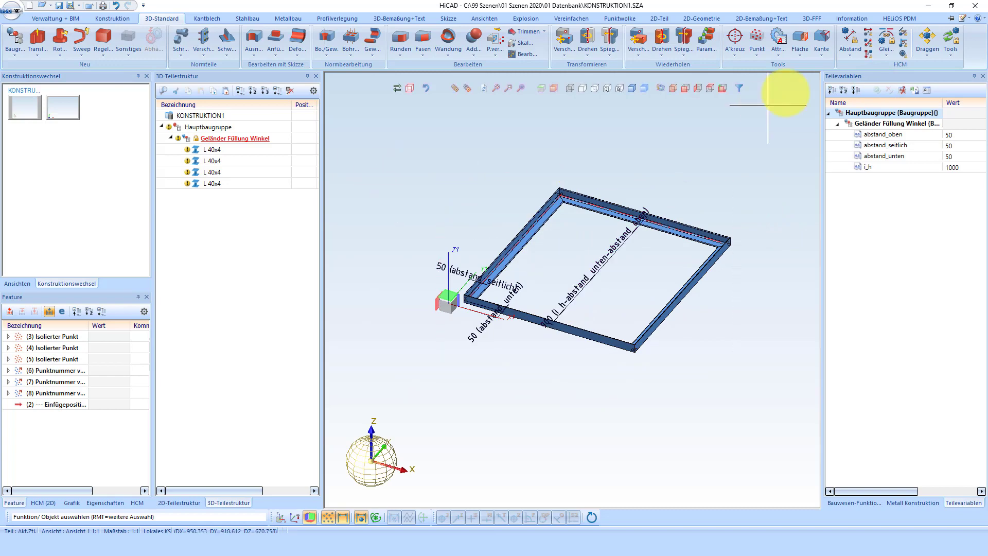
- Start a distance constraint between the two opposite side rail faces
left_click(850, 43)
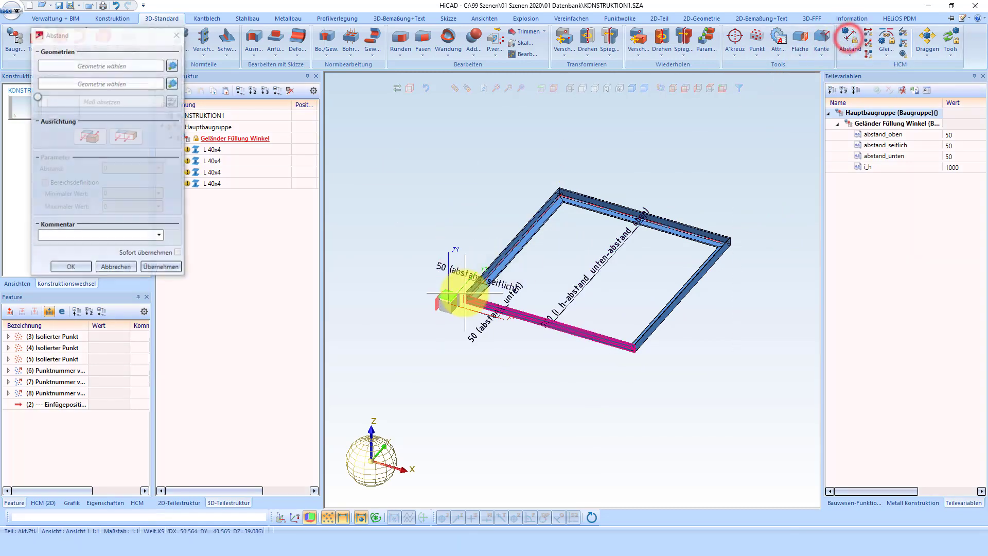
scroll(489, 281, "up", 2)
scroll(494, 281, "up", 2)
key("Left")
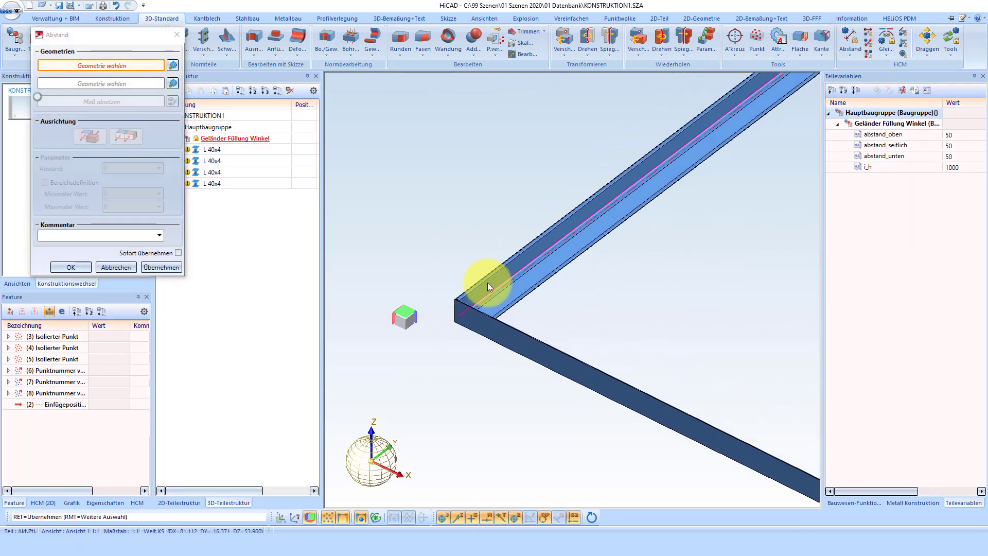
key("Left")
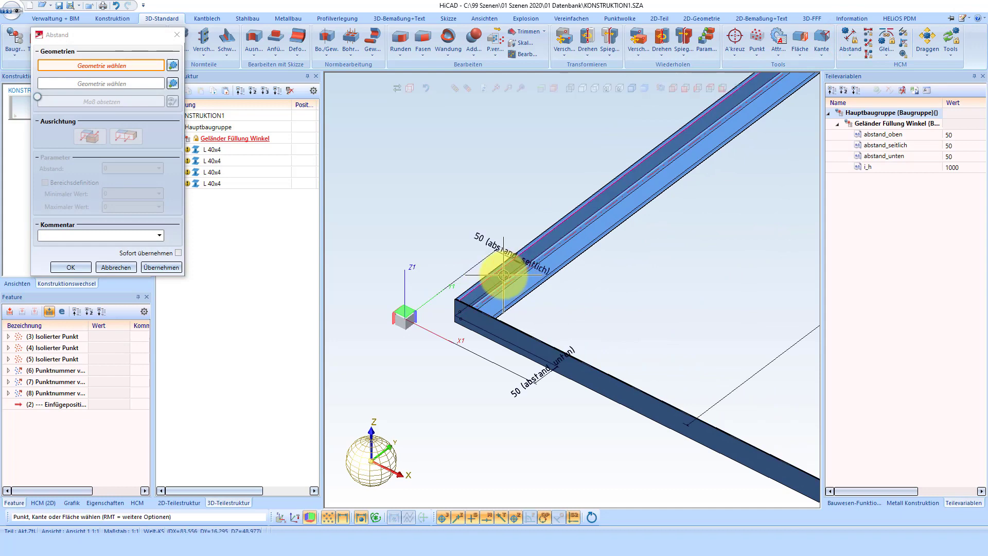
scroll(505, 274, "up", 1)
left_click(503, 276)
scroll(505, 242, "down", 2)
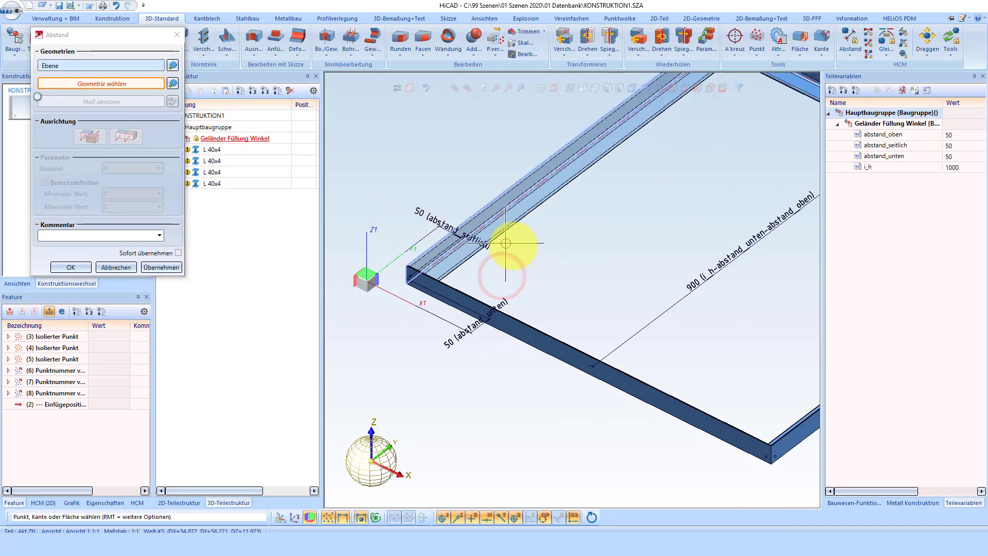
scroll(662, 335, "down", 1)
scroll(684, 364, "up", 3)
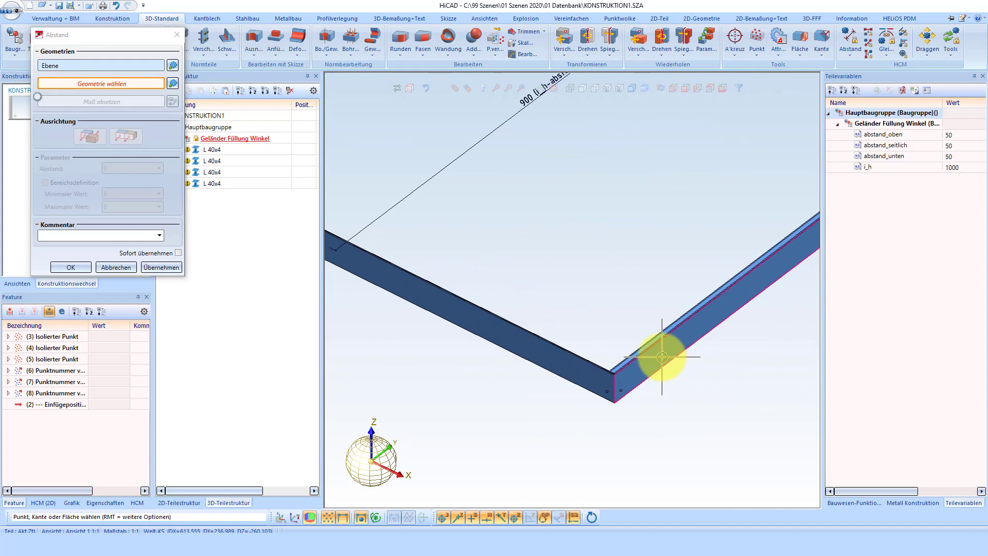
left_click(665, 359)
scroll(652, 346, "down", 1)
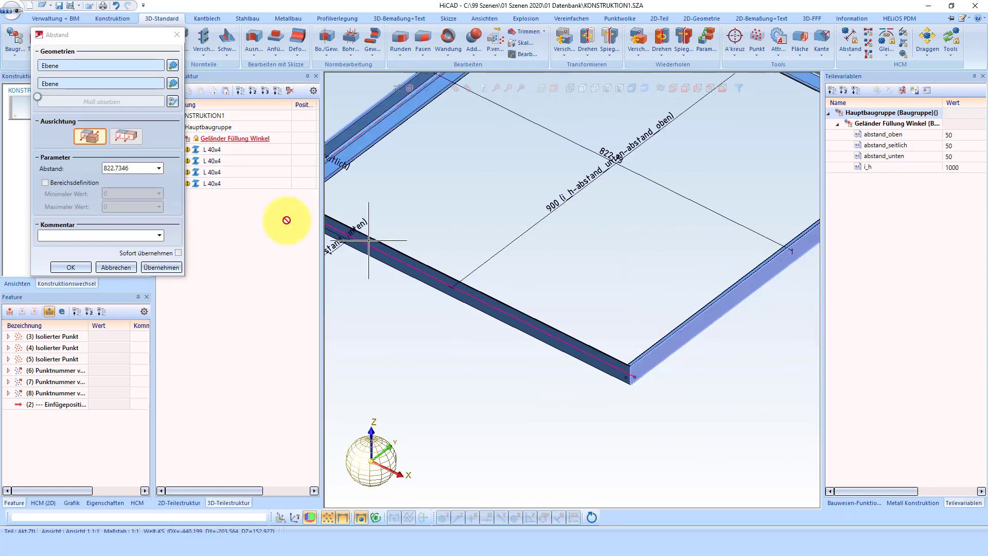
- Set the side spacing to i_l-(2*abstand_seitlich), with new variable i_l at 1000
left_click(135, 168)
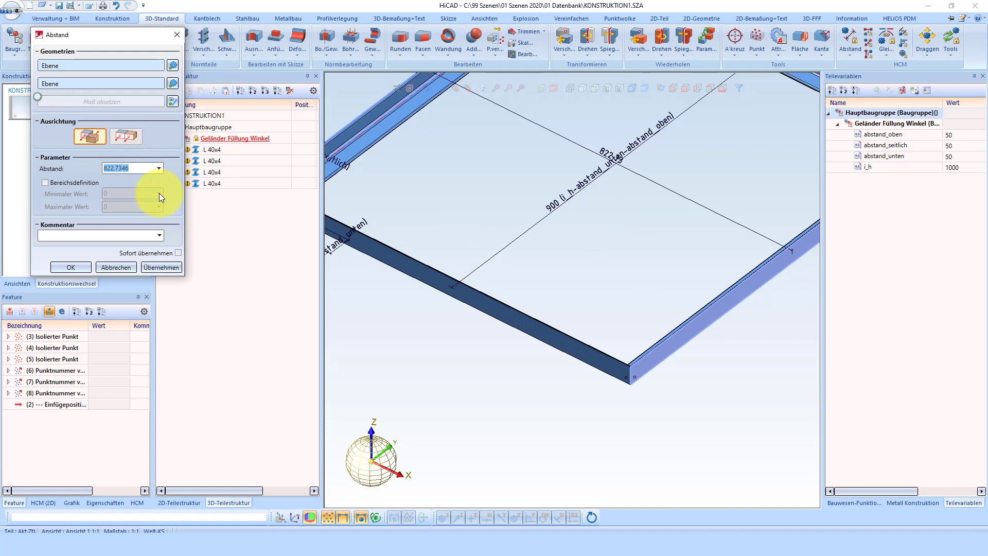
type("i_")
type("-")
type("(2")
type("abstand")
type("_seitlich")
type(")")
left_click(162, 268)
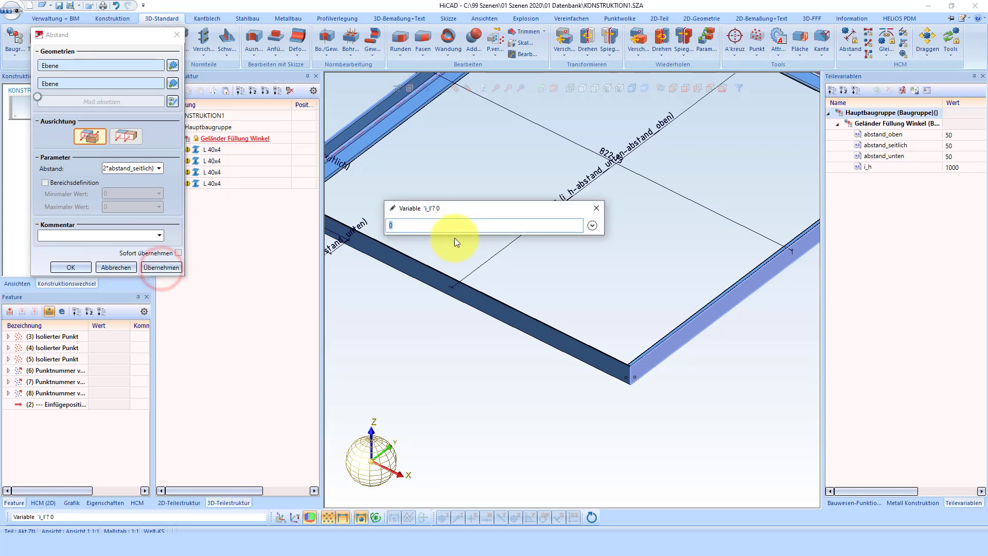
type("1000")
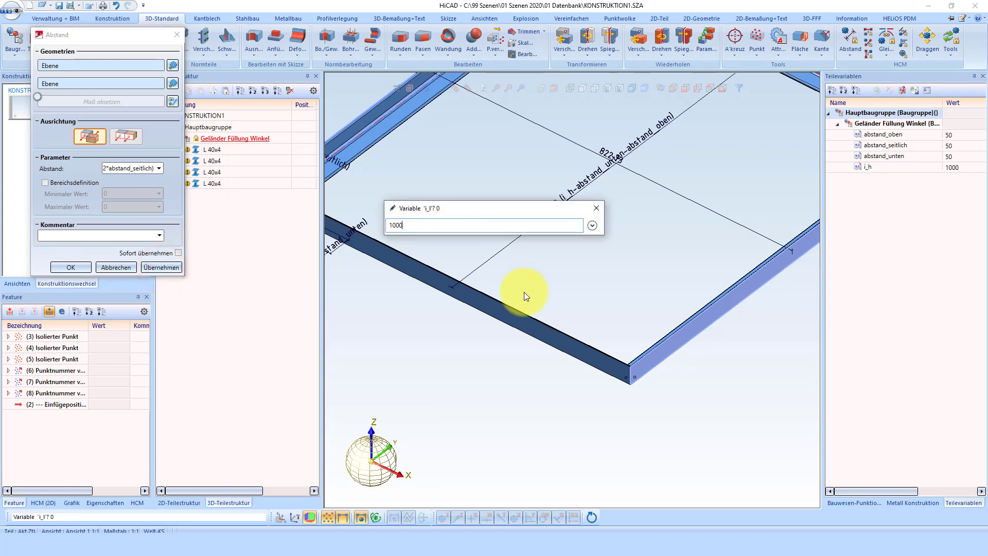
key("Return")
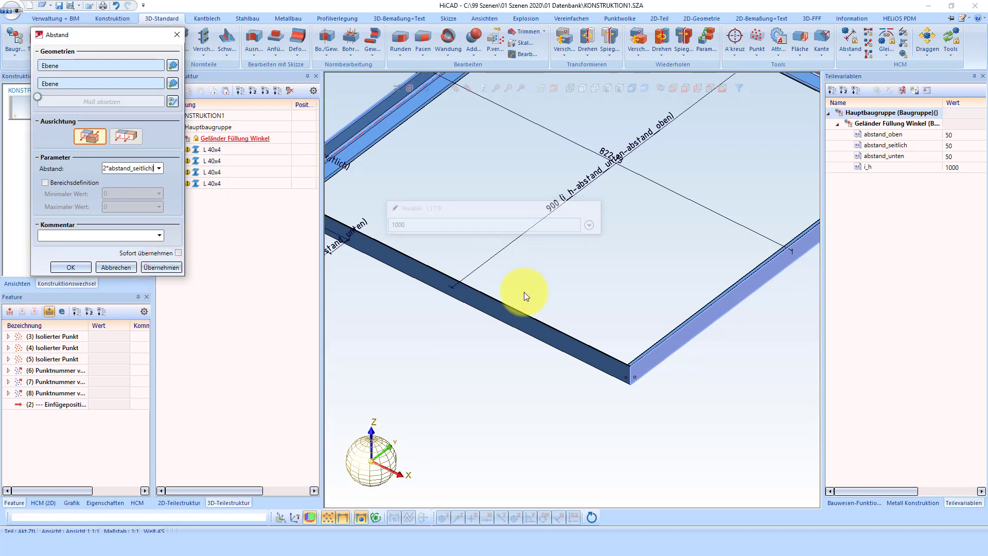
left_click(70, 267)
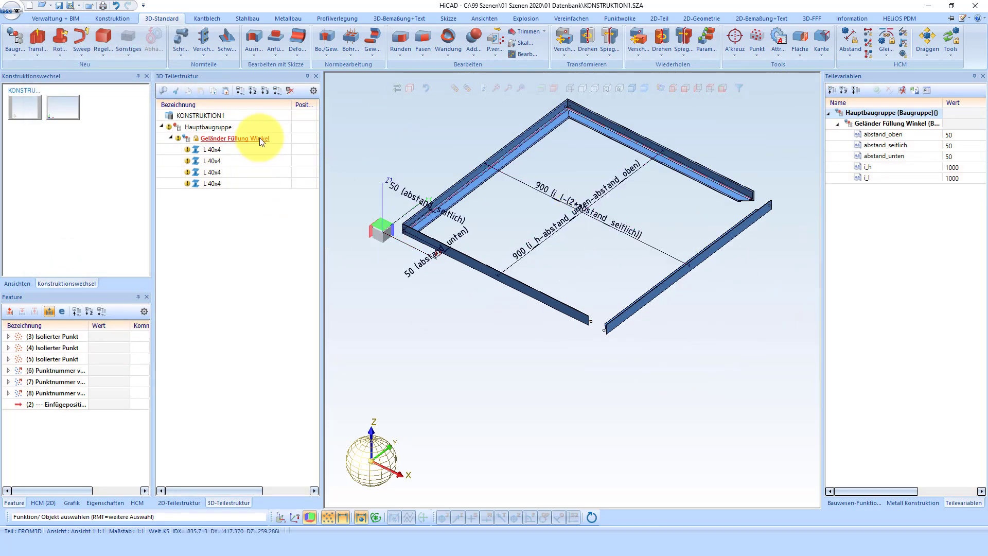
- Recalculate the part's features so the angle frame closes
right_click(231, 139)
left_click(44, 441)
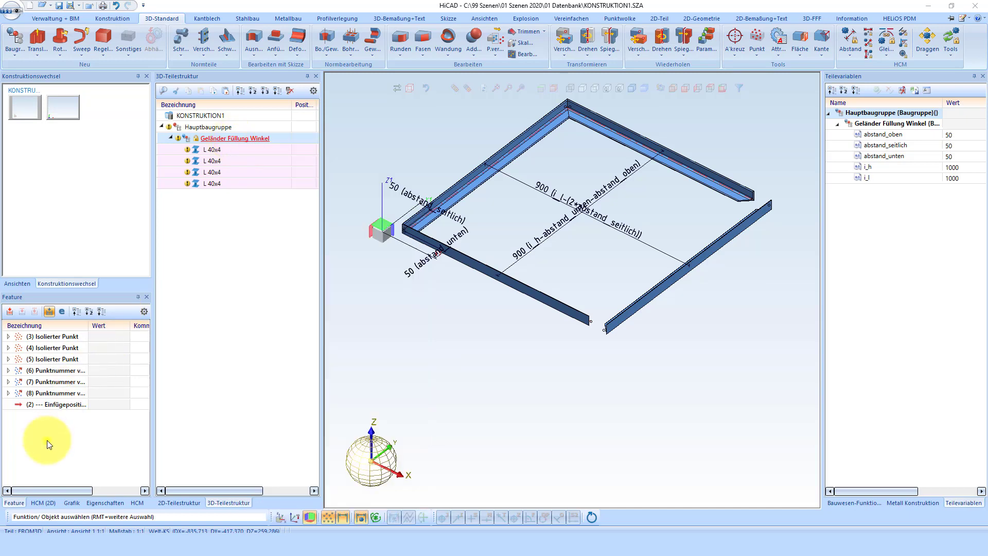
right_click(44, 440)
left_click(87, 378)
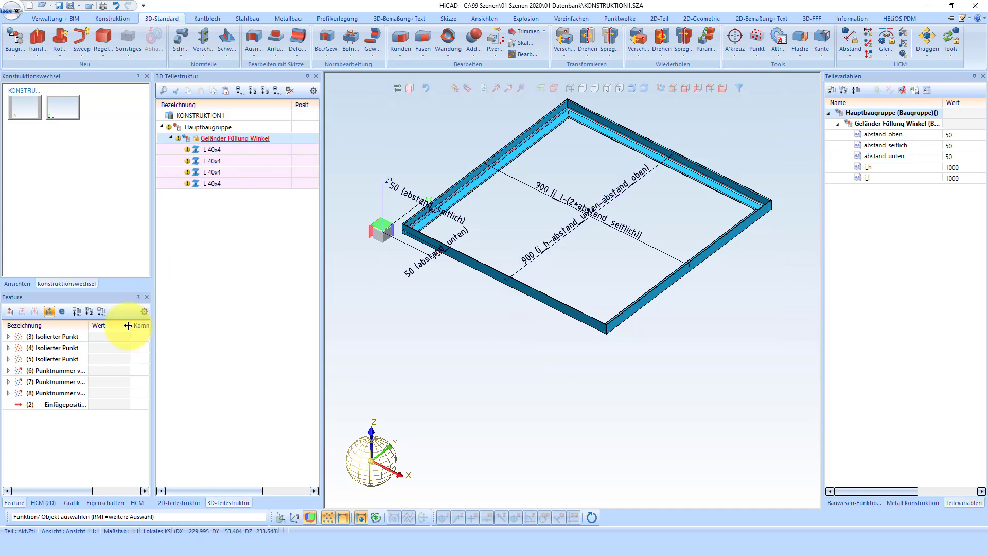
- Copy the assembly's item number into its part name, Geländer Füllung Winkel
left_click(105, 503)
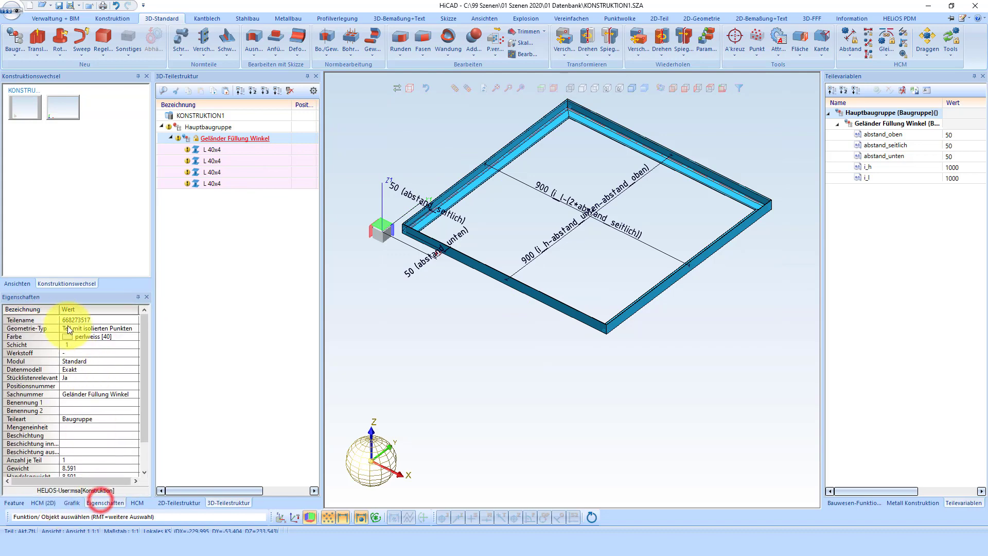
left_click(237, 138)
right_click(242, 140)
left_click(357, 456)
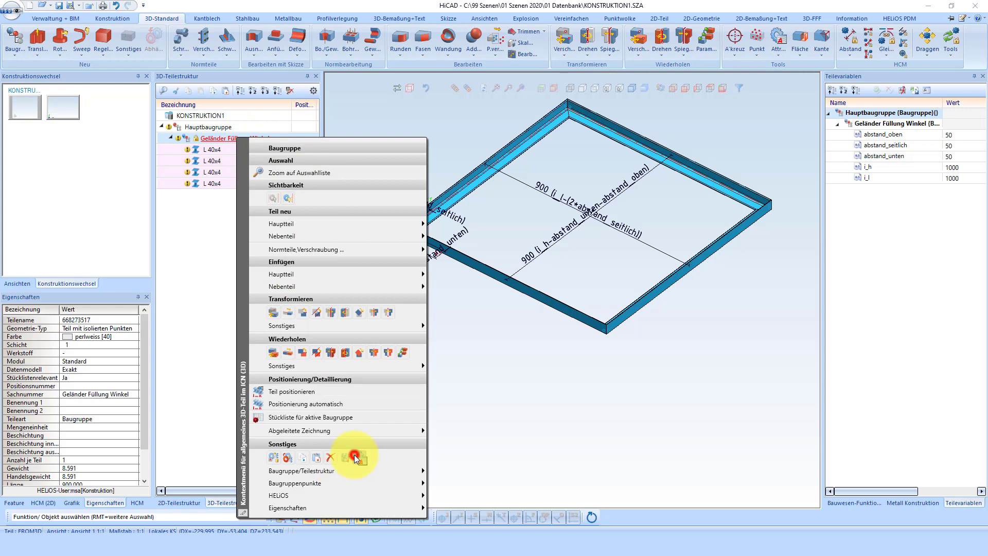
left_click(280, 84)
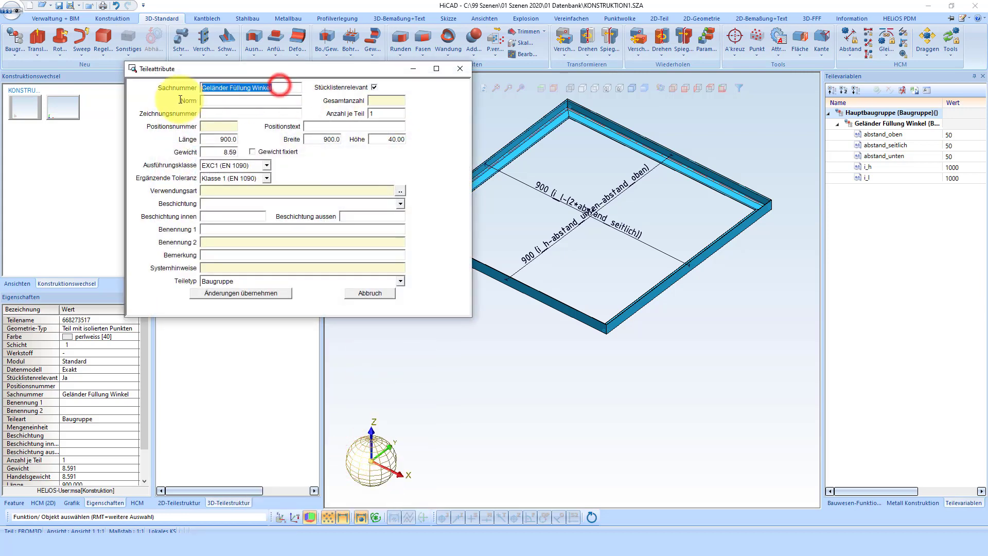
left_click(242, 294)
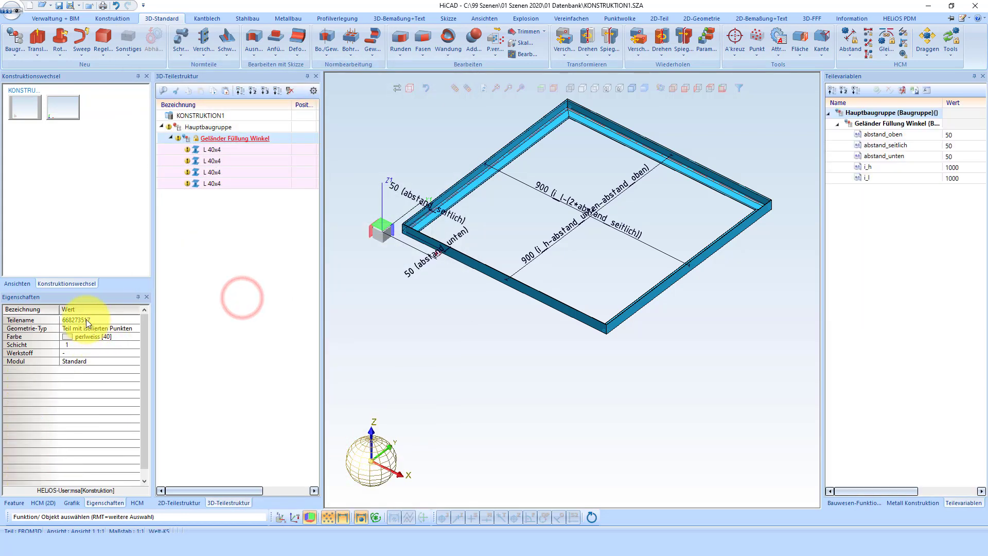
left_click(86, 319)
type("Geländer Füllung Winkel")
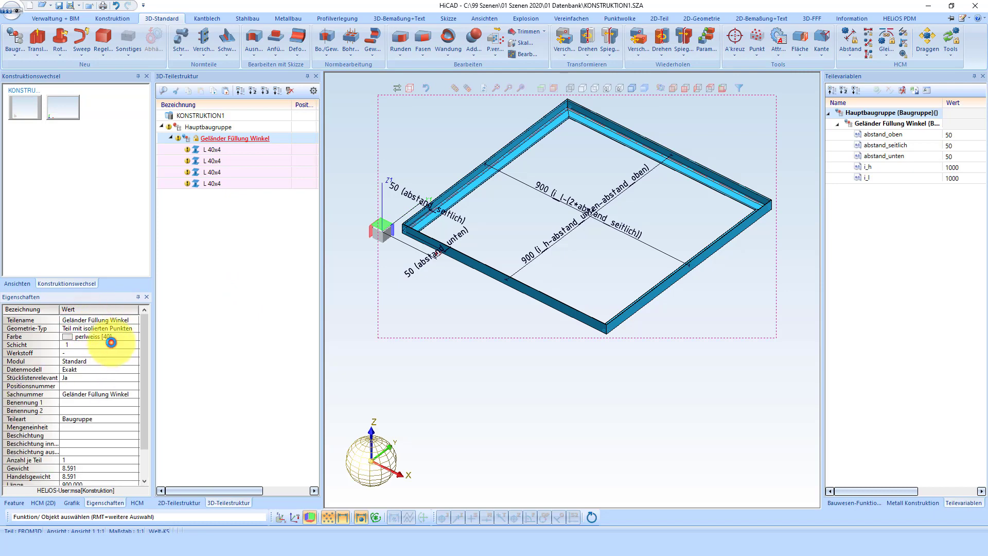
left_click(111, 344)
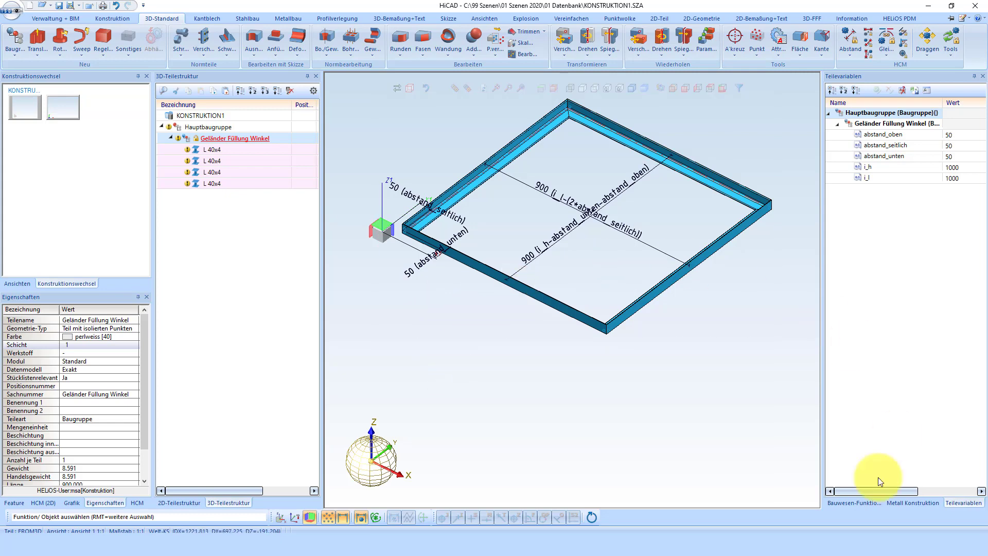
- Save the infill via the railing variant editor to Ebene Füllungen > ISD-Beispiele, folder EbeneFuellung
left_click(853, 503)
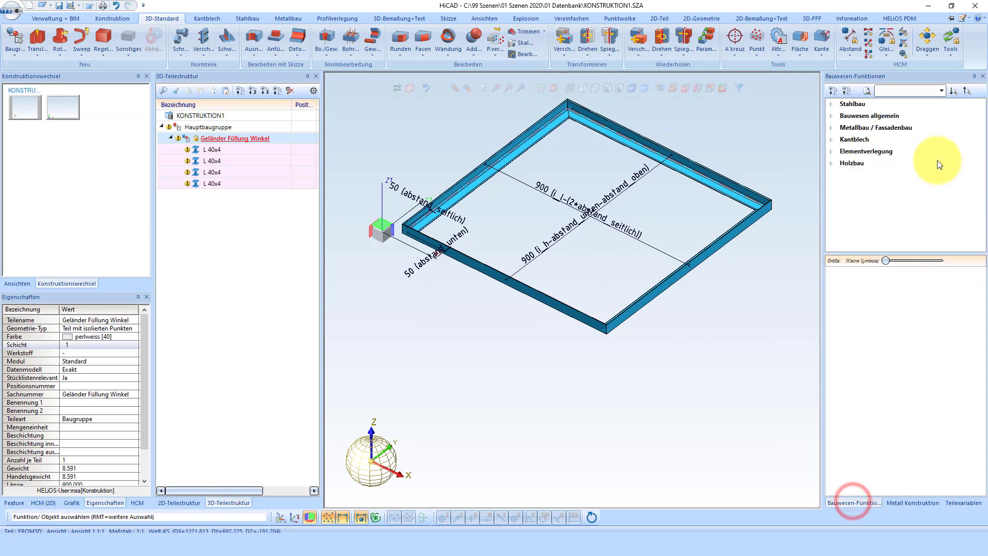
left_click(861, 107)
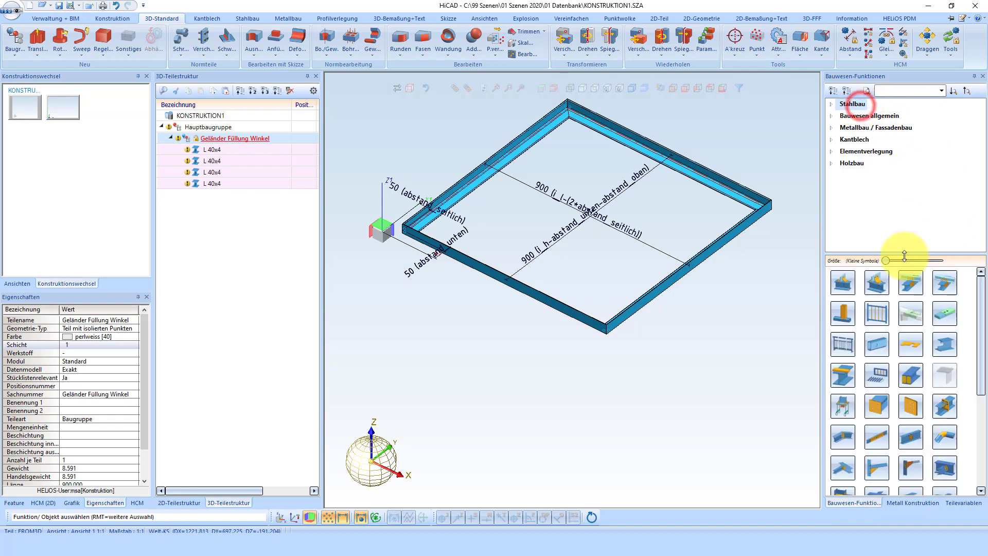
scroll(883, 386, "down", 5)
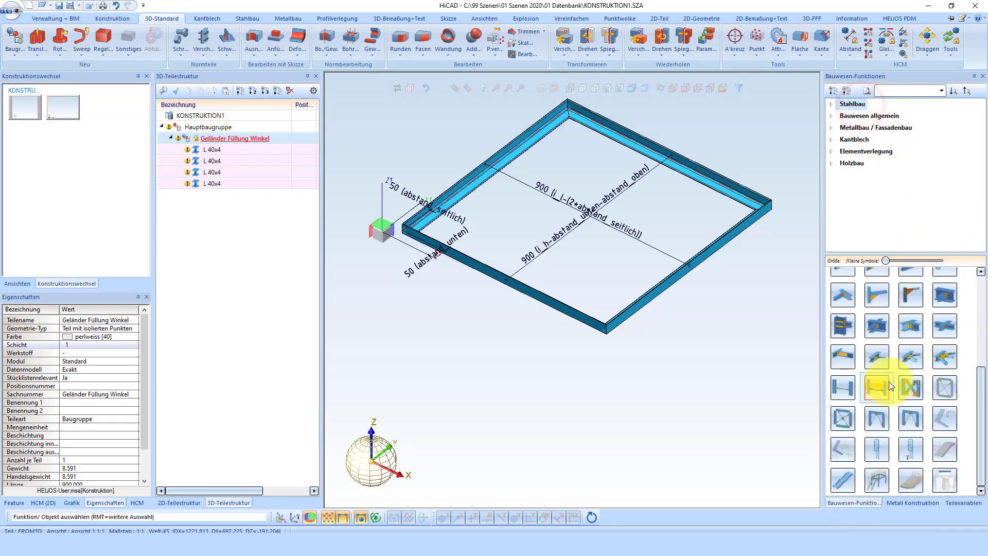
left_click(938, 481)
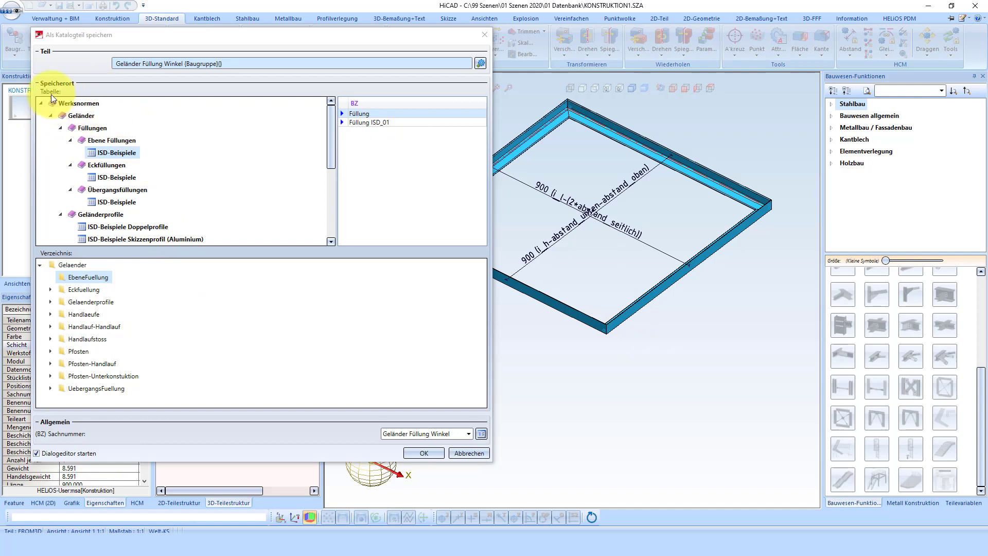
left_click(115, 153)
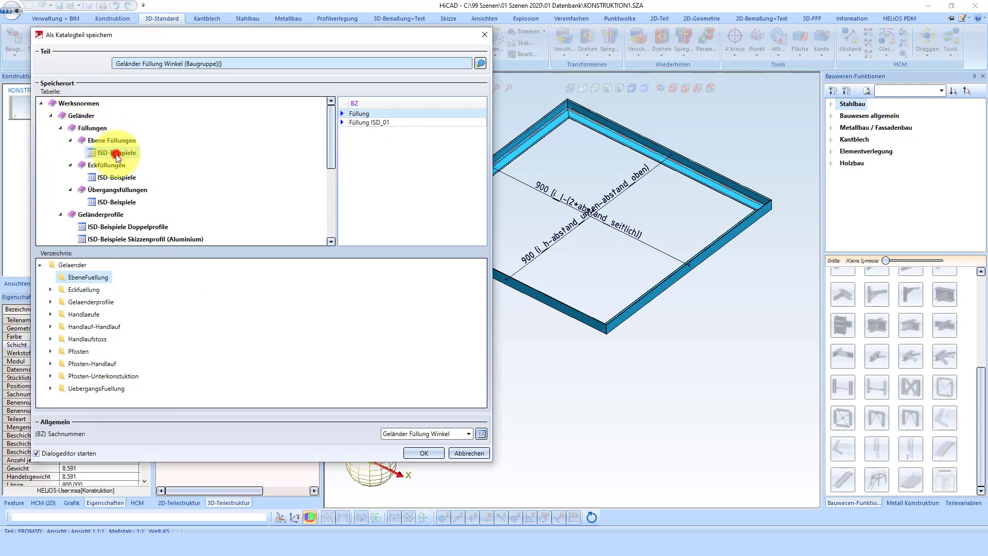
left_click(85, 278)
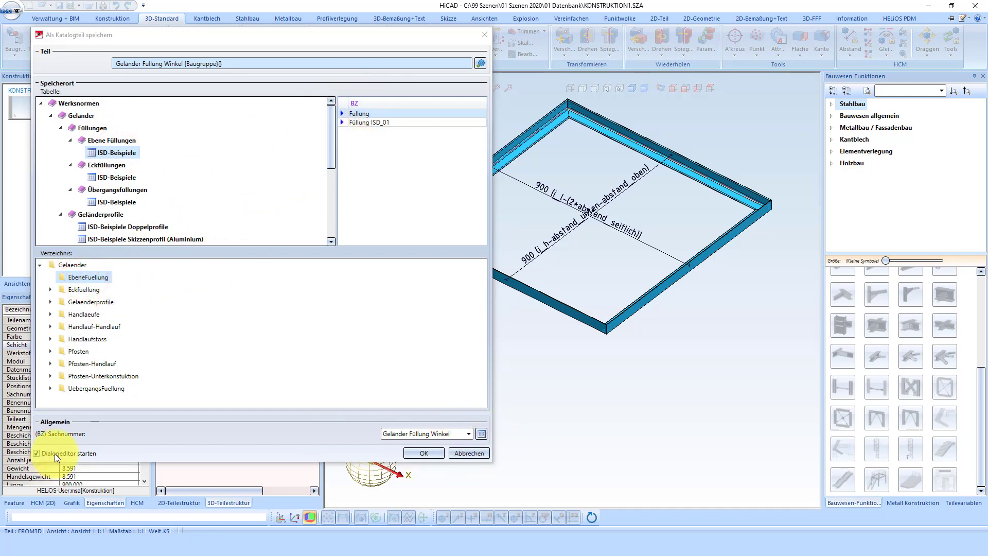
left_click(417, 453)
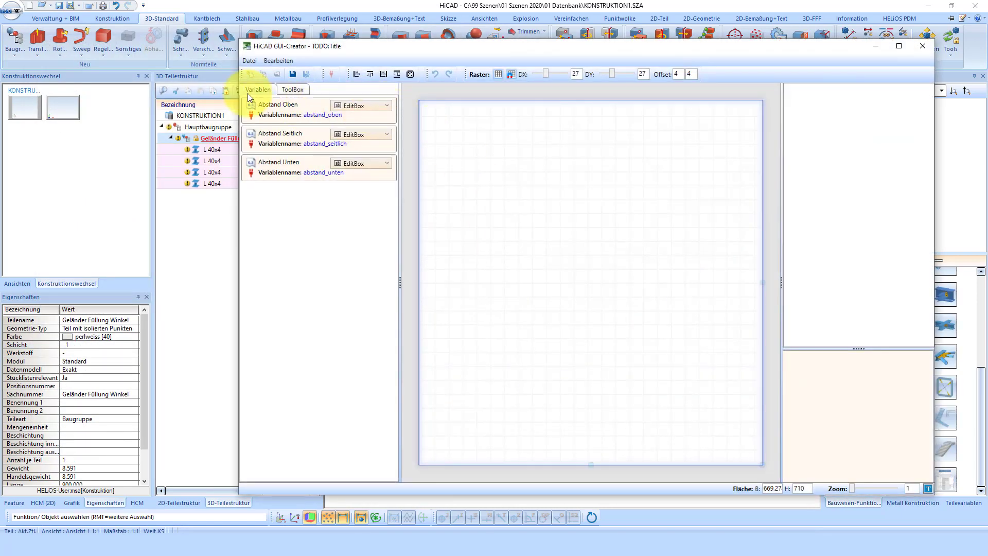
- Lay out Abstand Oben, Abstand Seitlich and Abstand Unten input fields, save and close the GUI-Creator
left_click_drag(255, 107, 470, 194)
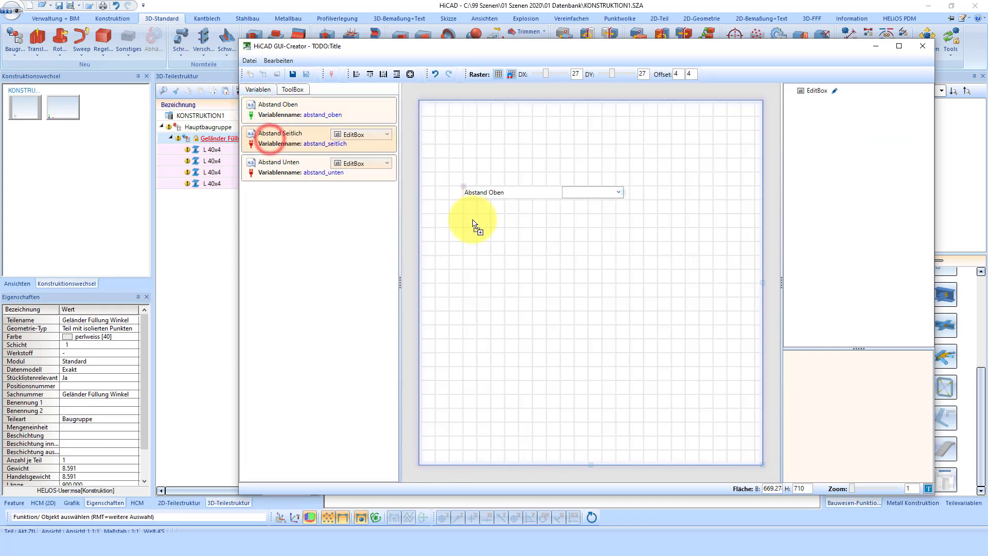
left_click_drag(269, 139, 468, 205)
left_click_drag(266, 166, 465, 221)
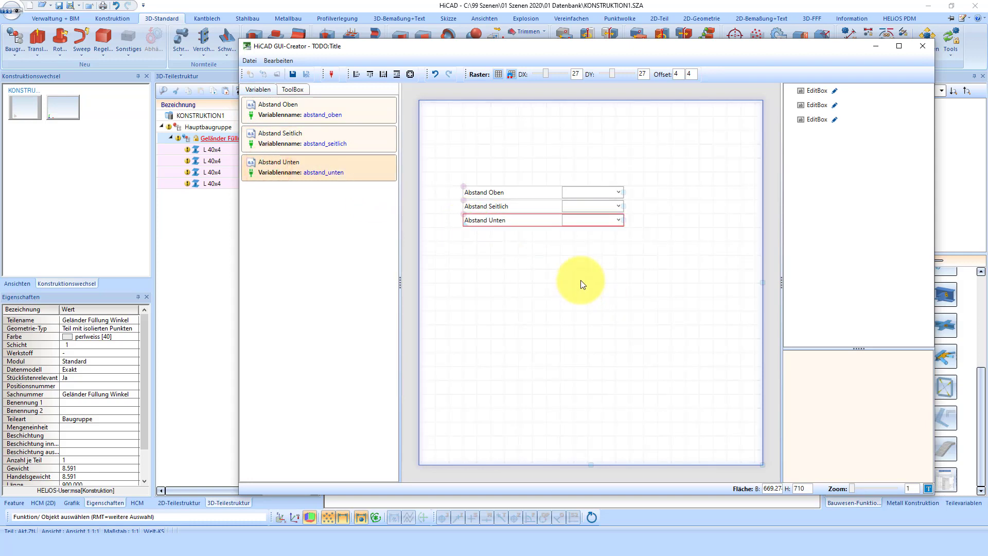
left_click(293, 74)
left_click(927, 47)
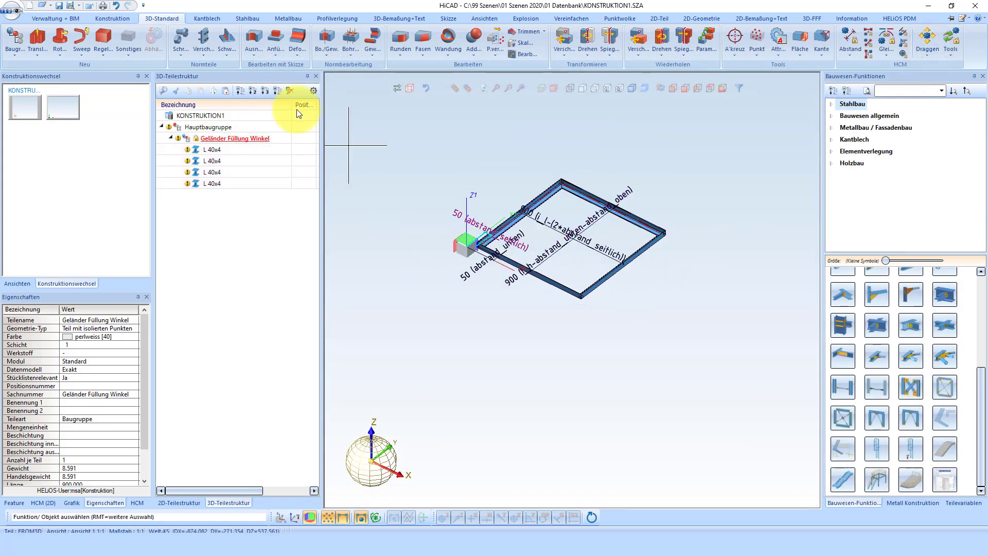
- Place an HEA 240 I-profile beam between two picked start and end points
left_click(246, 19)
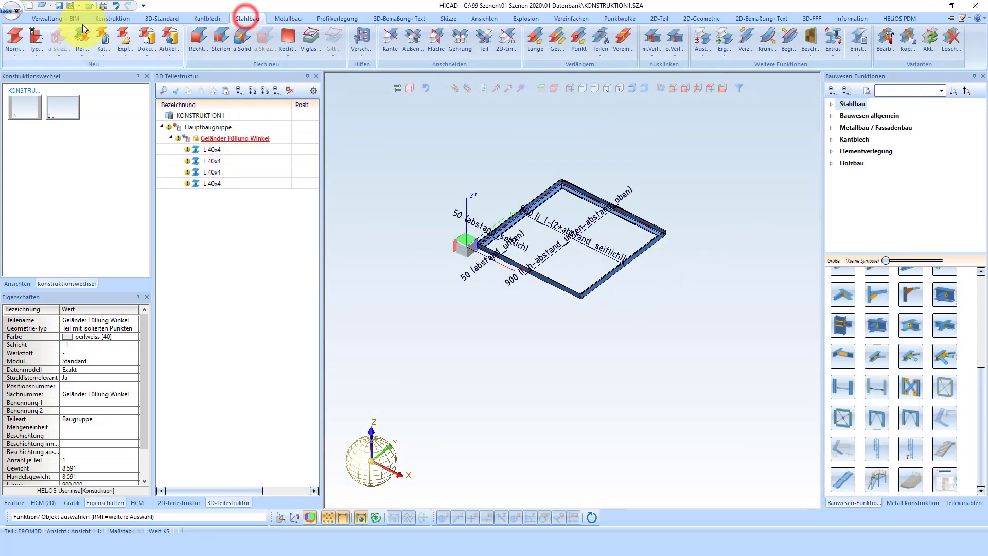
left_click(14, 37)
left_click(198, 142)
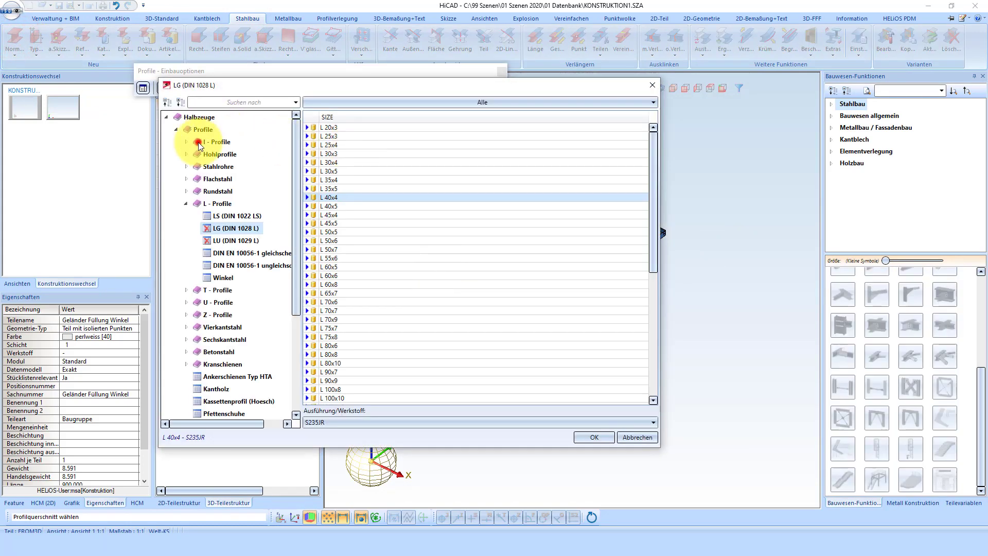
left_click(460, 209)
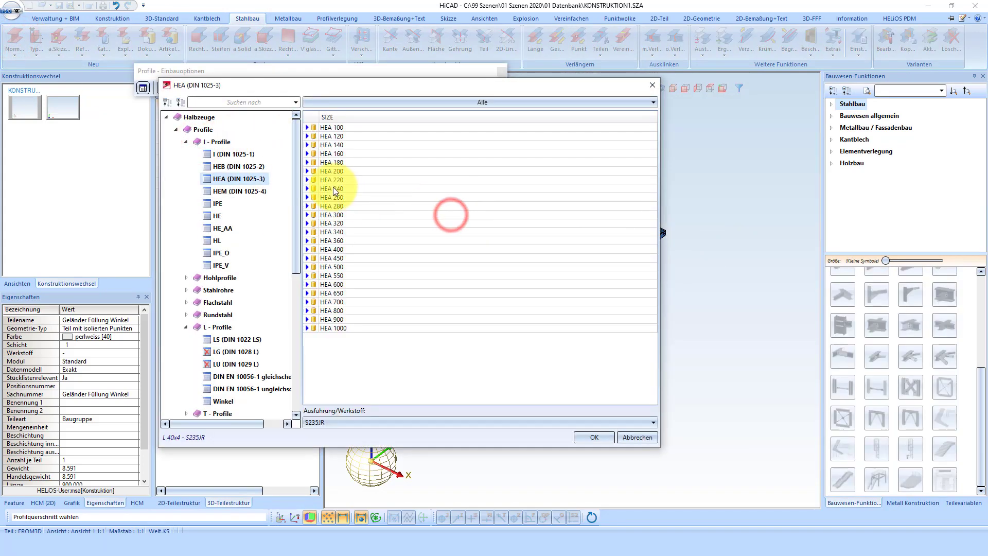
left_click(331, 188)
left_click(595, 437)
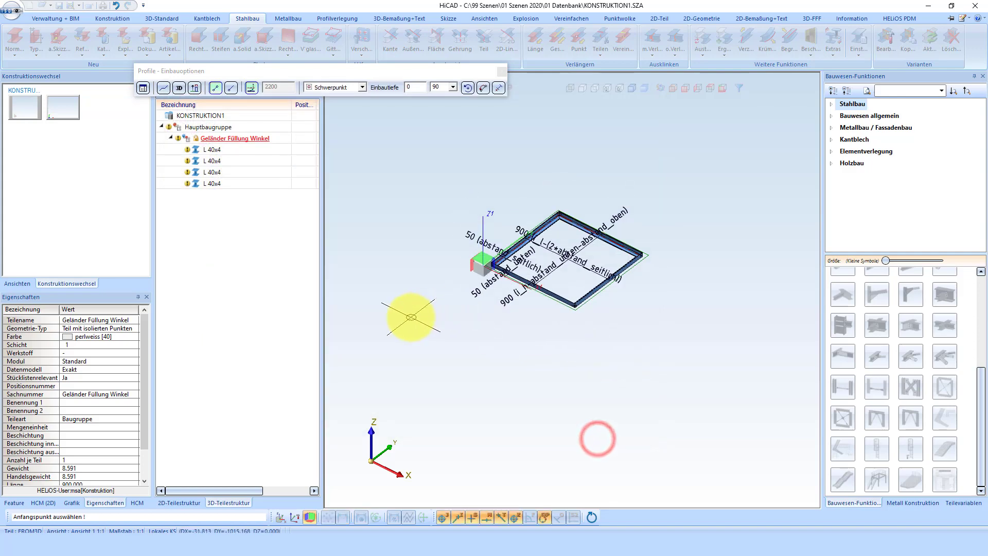
left_click(410, 317)
left_click(597, 400)
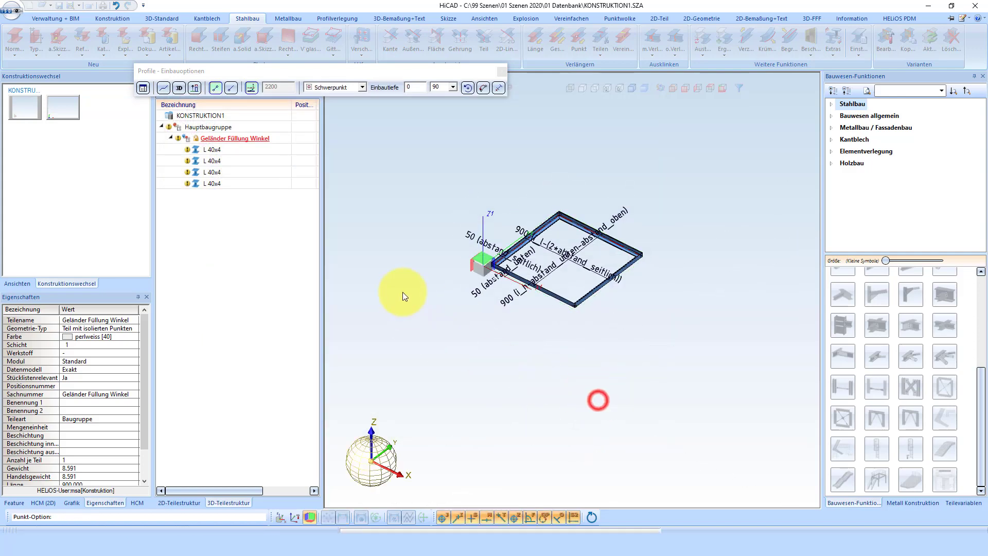
key("Escape")
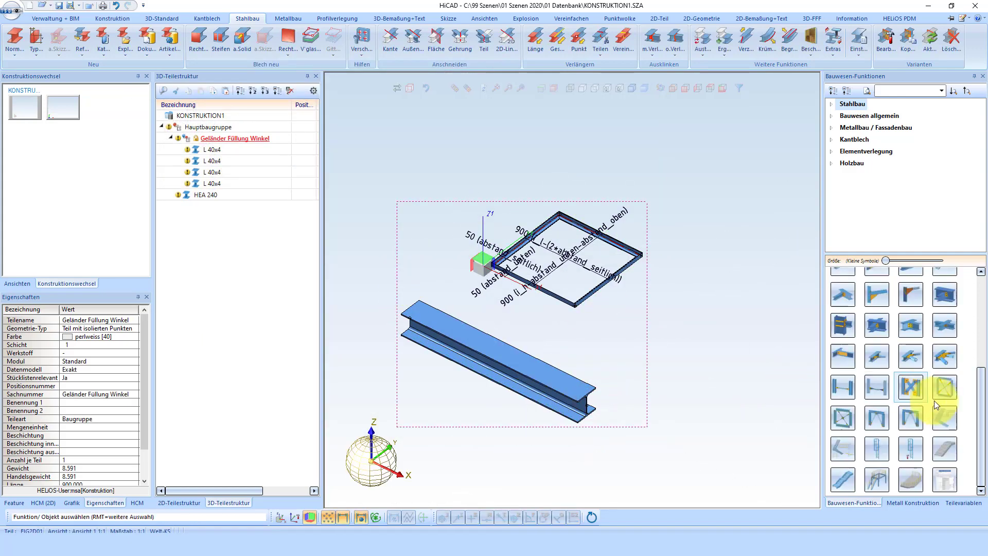
- Start a railing on the HEA 240 beam and open the Geländerkonfigurator
left_click(874, 484)
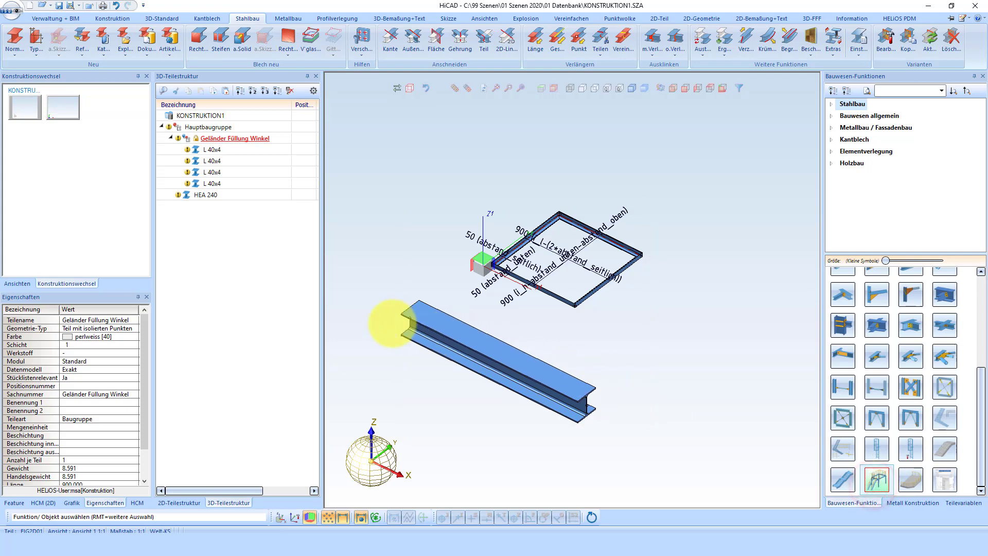
left_click(417, 317)
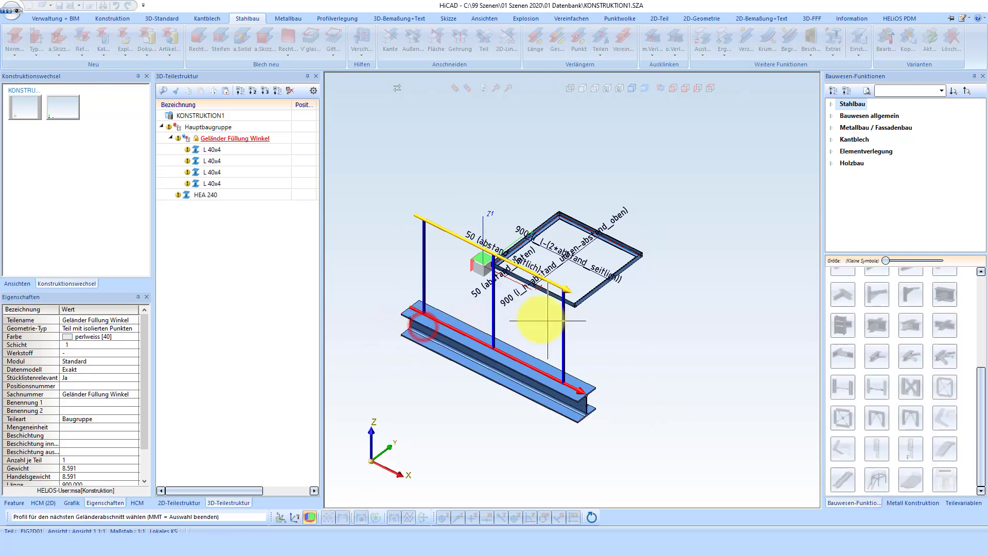
middle_click(429, 340)
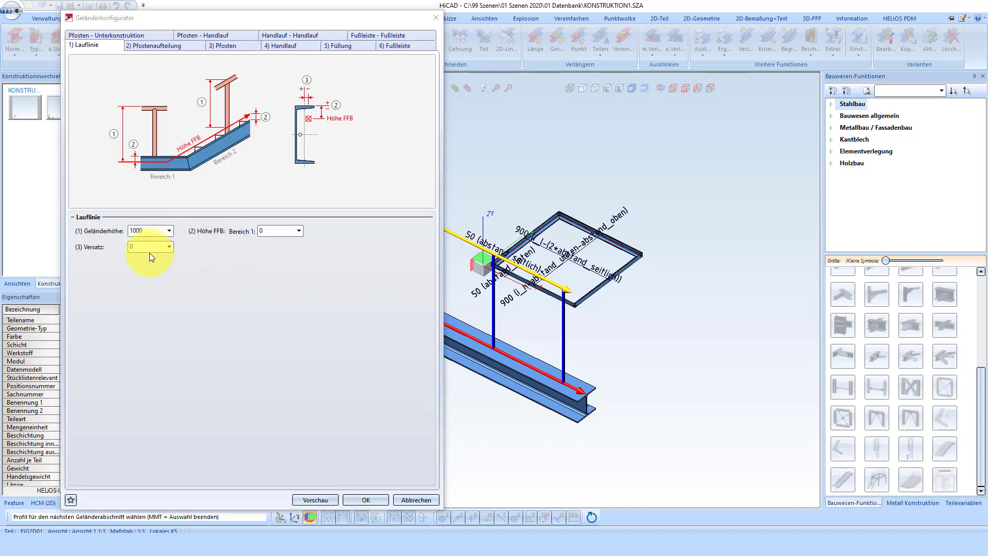
- Set the railing's offset value to 50
left_click(153, 254)
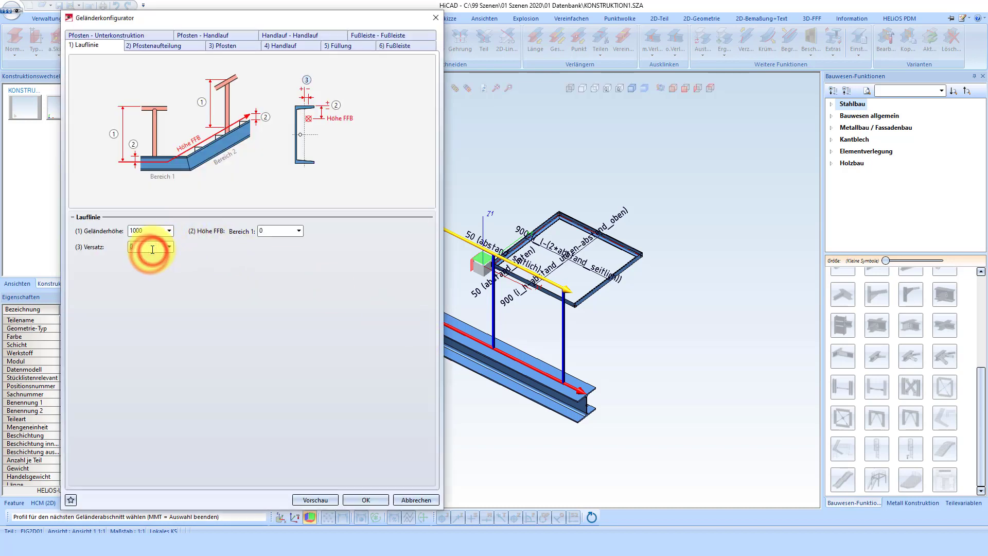
type("50")
left_click(279, 229)
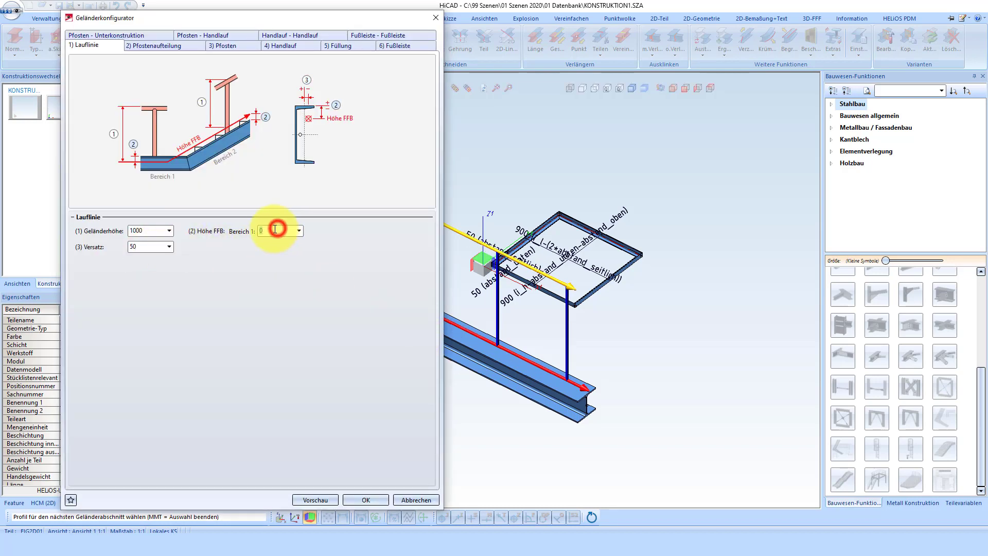
- Choose the Geländer Füllung Winkel infill with 50 top and bottom clearance and create the railing
left_click(354, 47)
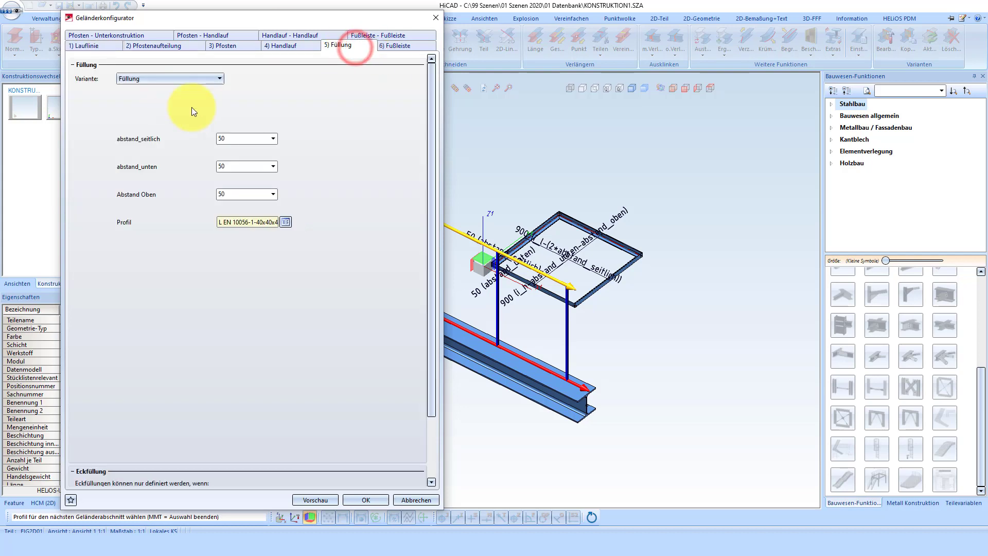
left_click(195, 79)
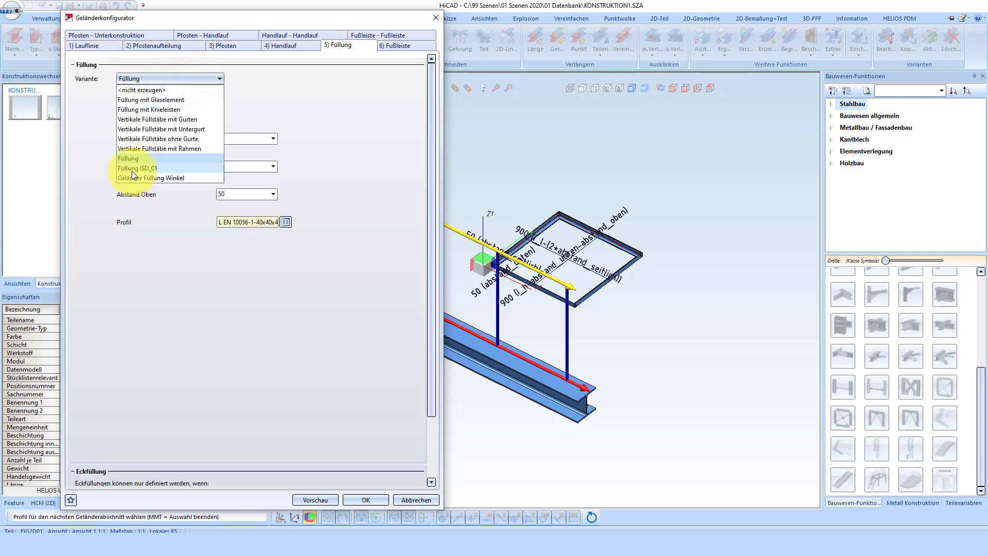
left_click(128, 178)
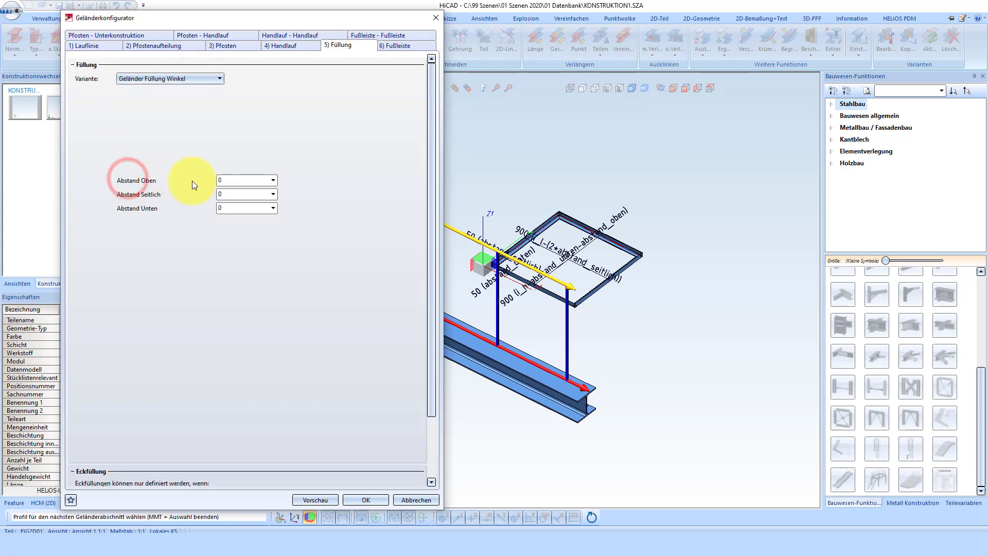
left_click(235, 176)
type("50")
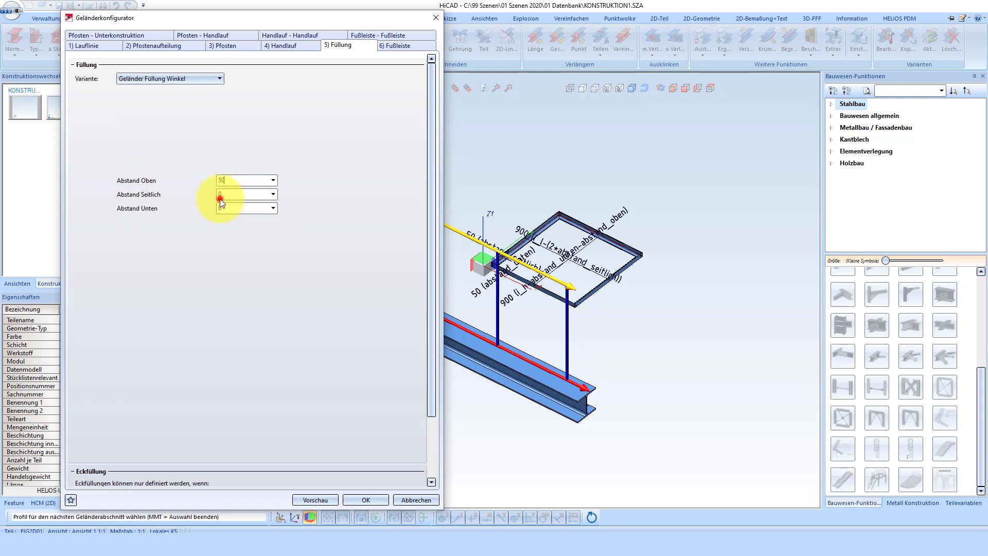
left_click(229, 208)
type("50")
left_click(233, 194)
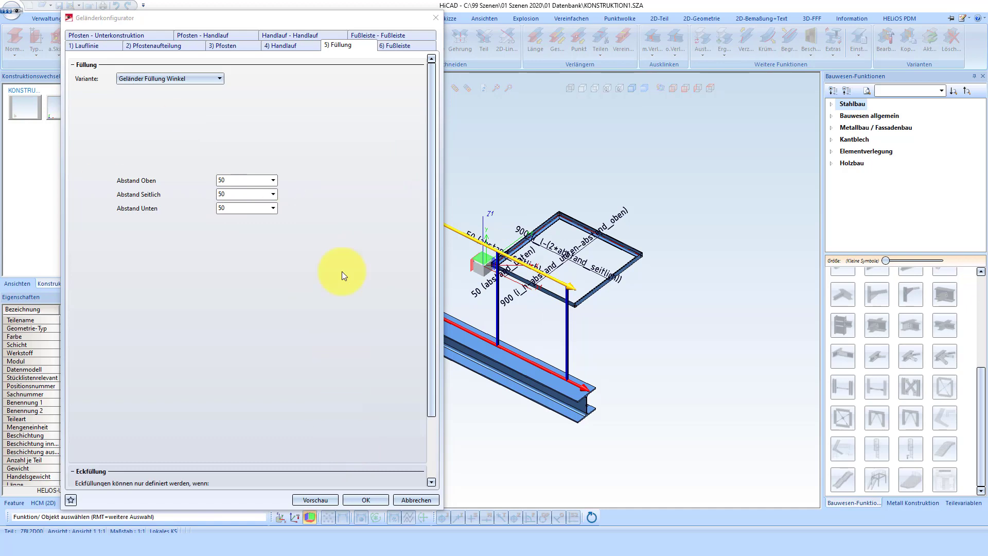
left_click(375, 502)
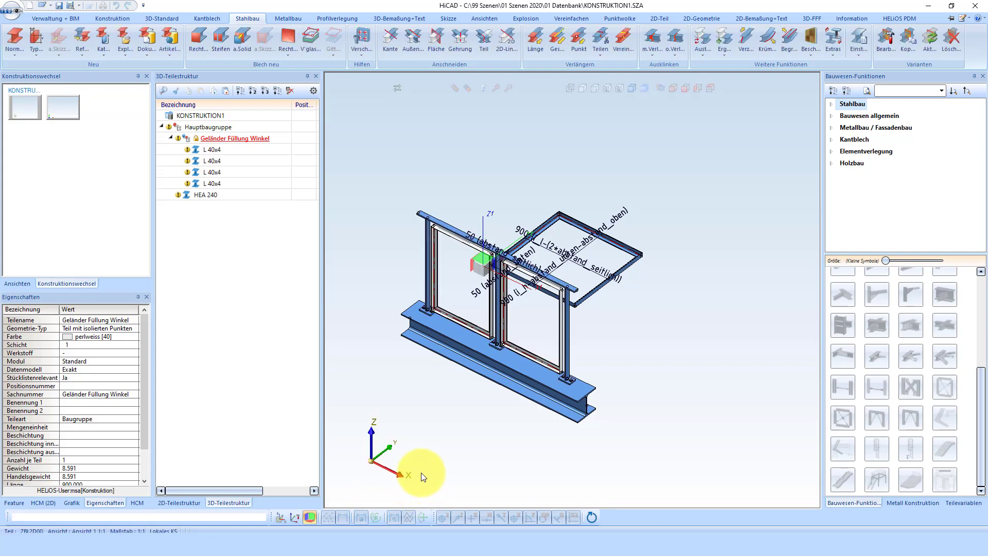
scroll(422, 211, "up", 5)
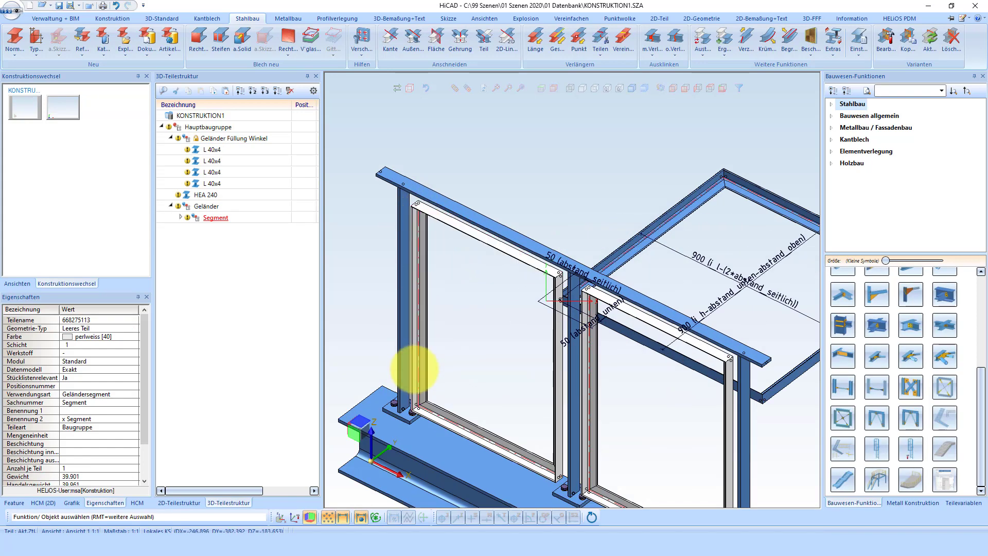
left_click(429, 358)
mouse_move(458, 363)
middle_mouse_down()
mouse_move(647, 351)
mouse_move(564, 364)
mouse_move(426, 362)
middle_mouse_up()
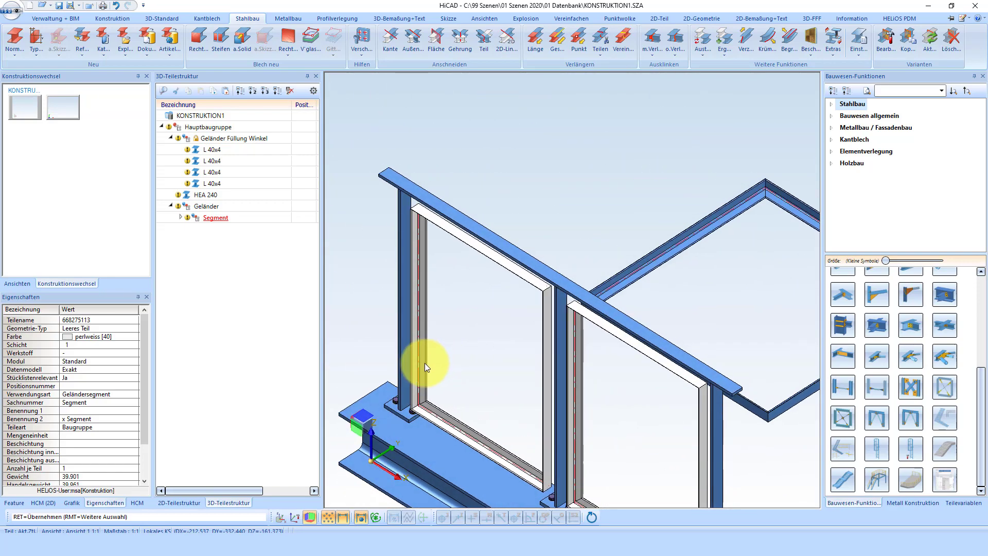
key("Return")
scroll(470, 319, "up", 3)
scroll(500, 301, "up", 2)
mouse_move(500, 302)
middle_mouse_down()
mouse_move(534, 320)
mouse_move(569, 304)
mouse_move(597, 317)
middle_mouse_up()
scroll(597, 316, "up", 2)
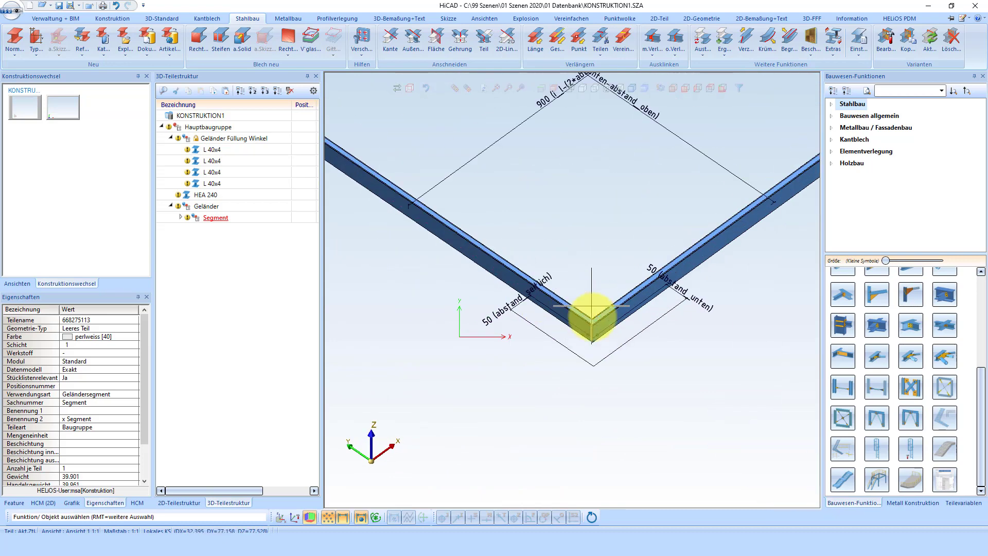
left_click(623, 318)
scroll(622, 313, "up", 2)
key("Return")
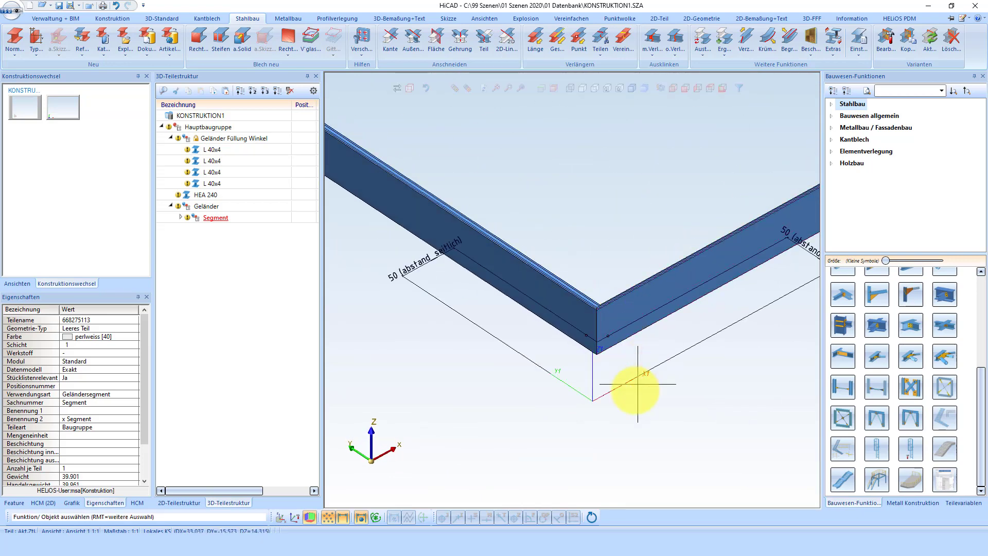
scroll(439, 343, "down", 2)
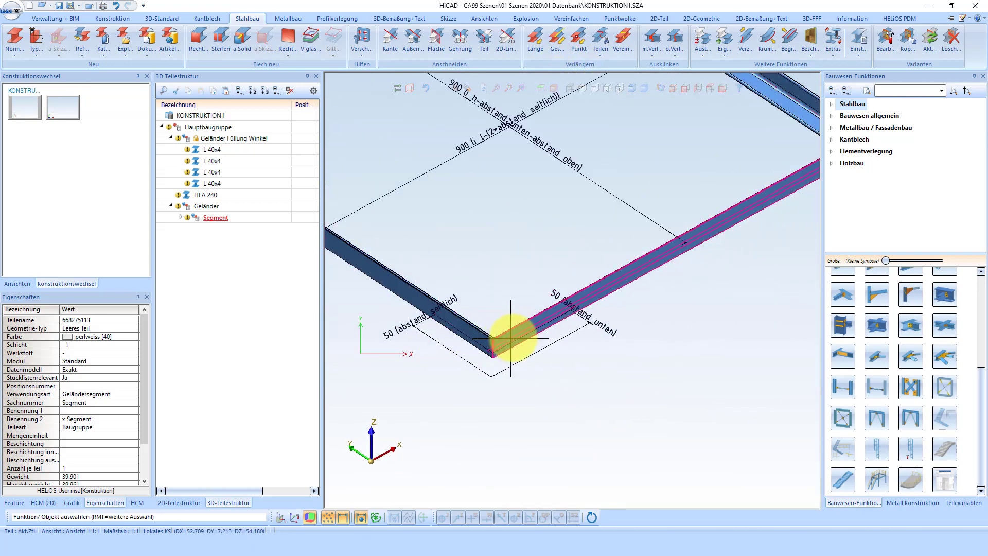
scroll(520, 335, "down", 2)
scroll(453, 289, "up", 2)
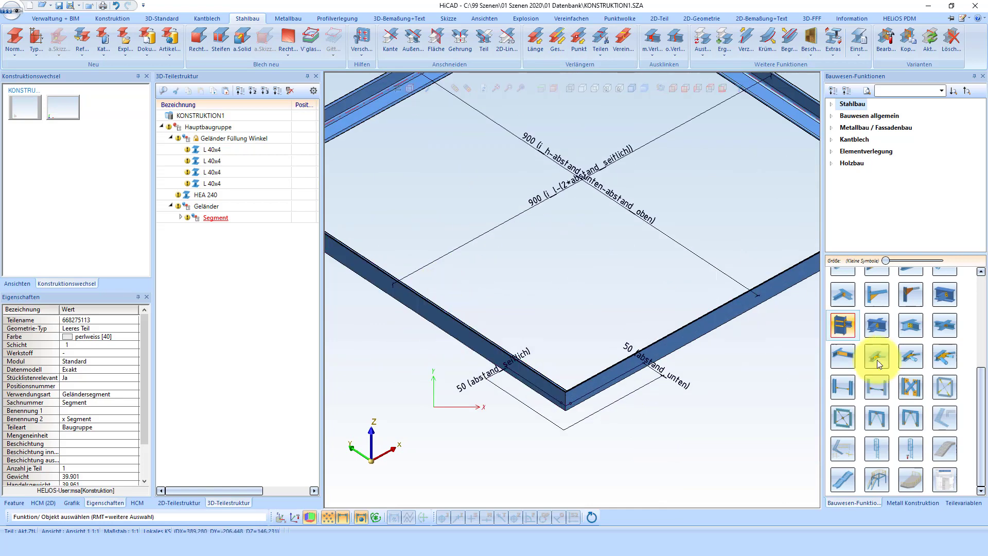
- Start a new list-type part variable on the Geländer Füllung Winkel infill
left_click(969, 505)
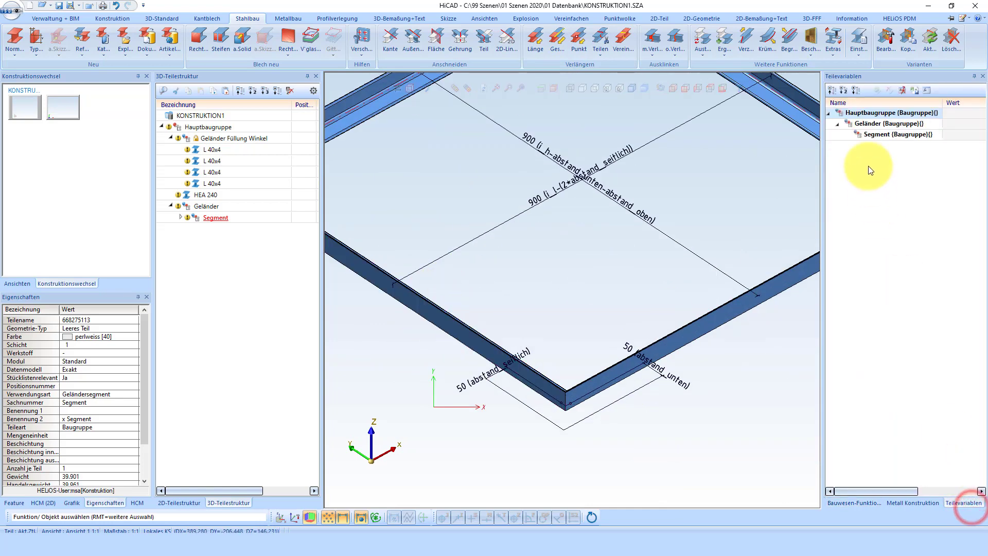
left_click(212, 140)
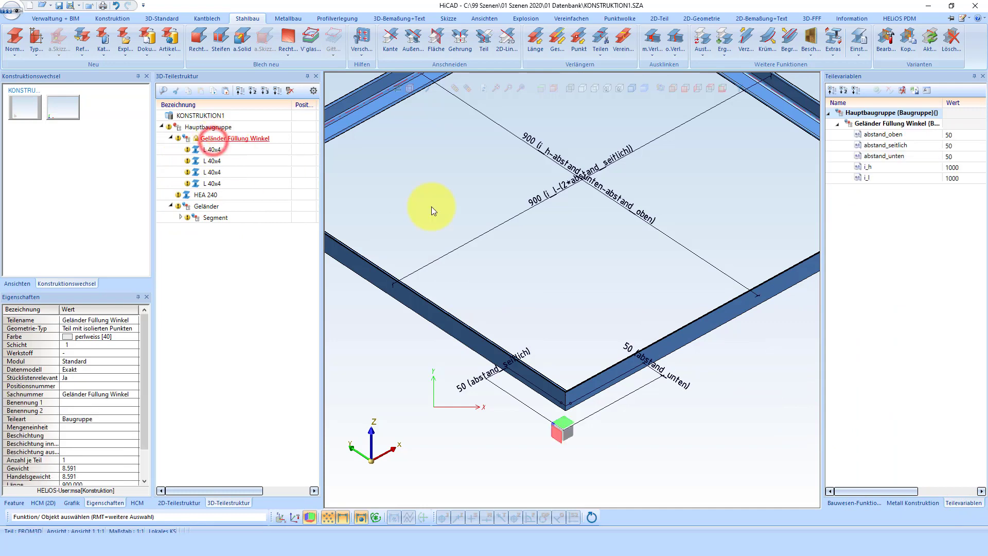
right_click(860, 125)
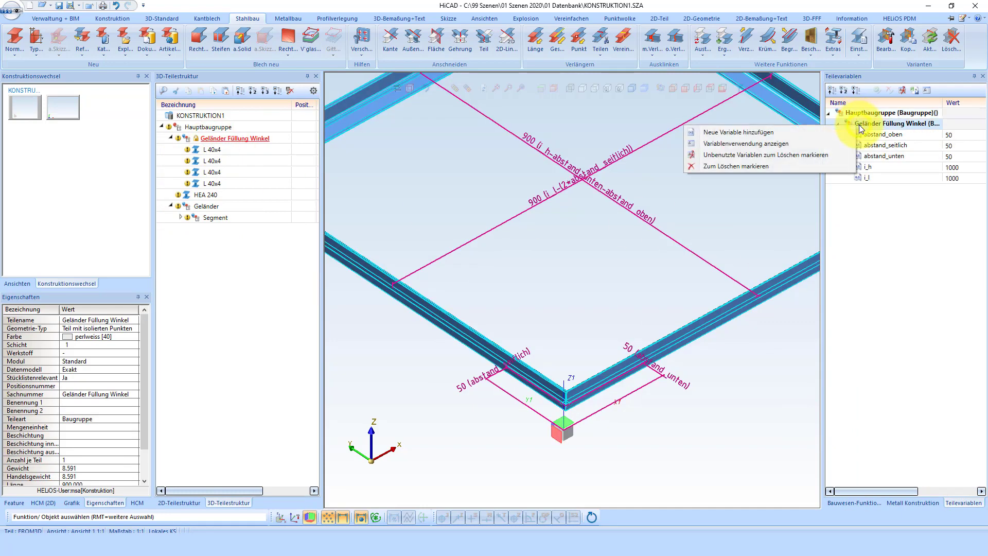
left_click(745, 133)
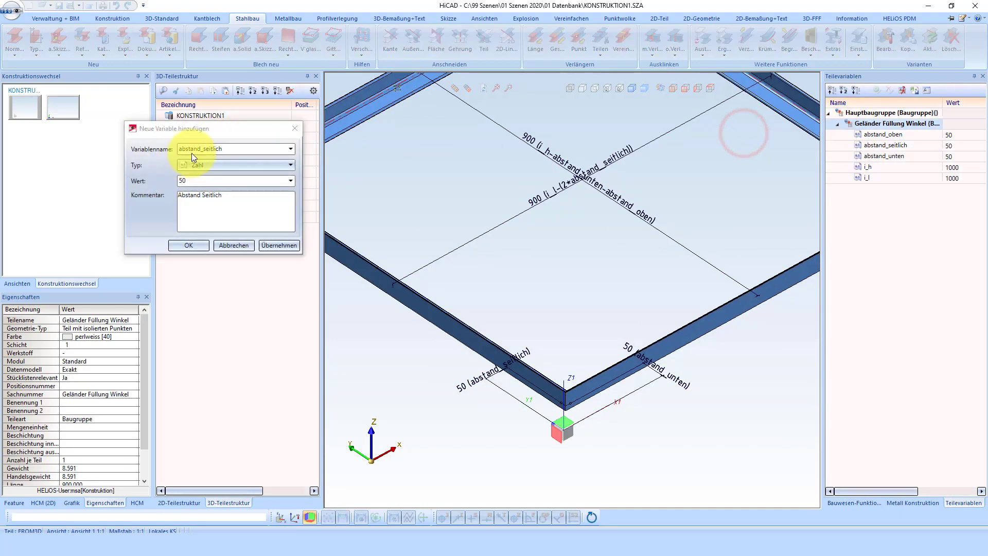
left_click(242, 165)
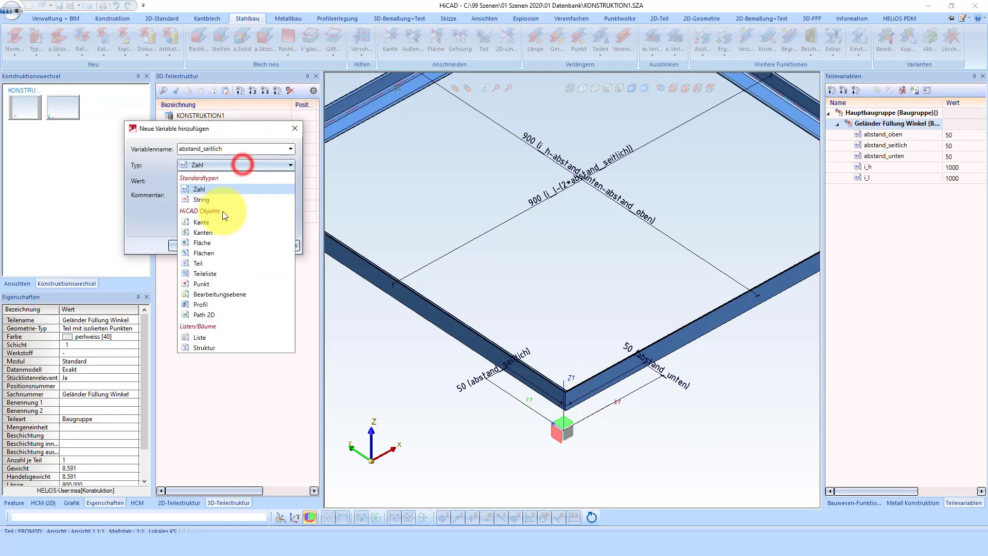
left_click(209, 338)
- Name the variable Profil, comment it Material Profil, and add it
double_click(221, 149)
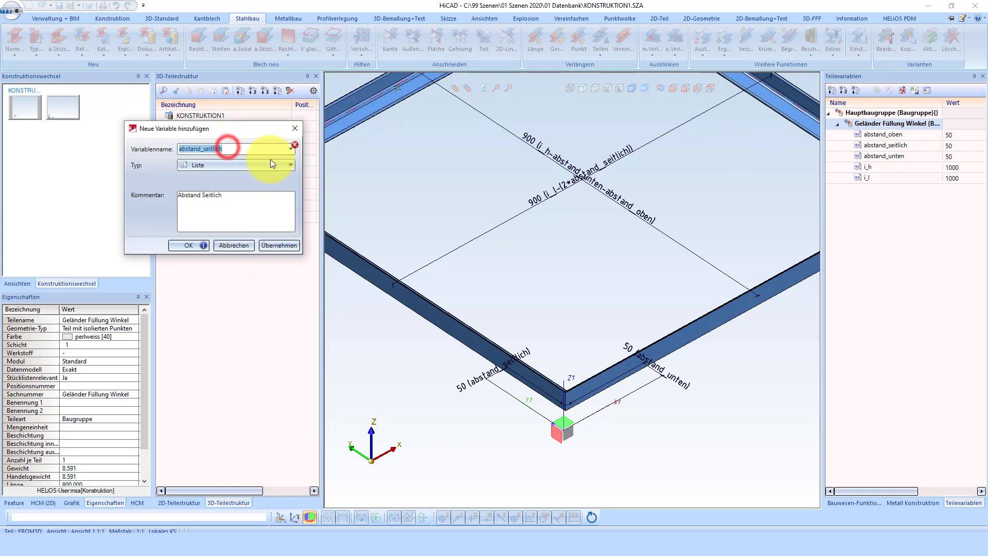
type("Profil")
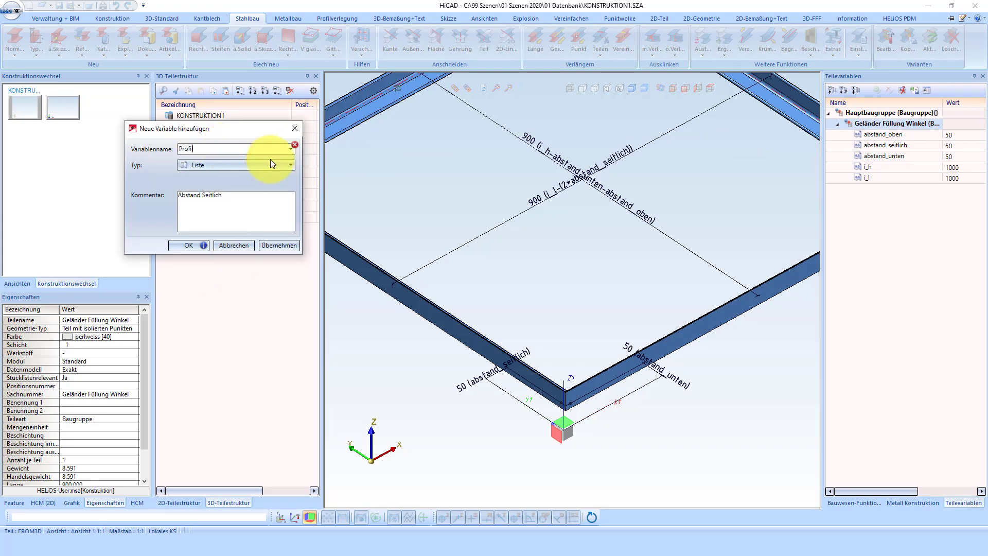
double_click(224, 197)
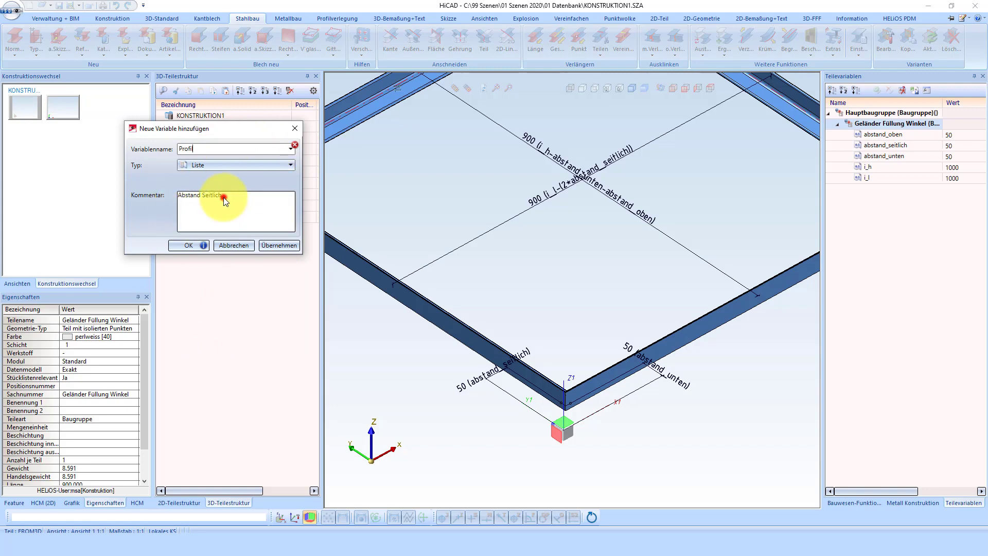
key("BackSpace")
key("BackSpace")
key("BackSpace")
key("BackSpace")
type("Material Profil")
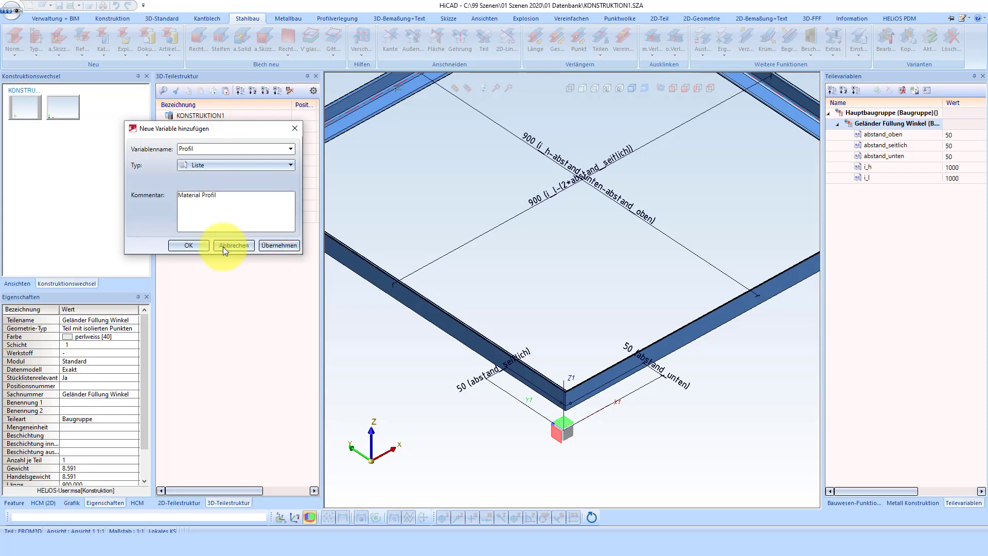
left_click(187, 248)
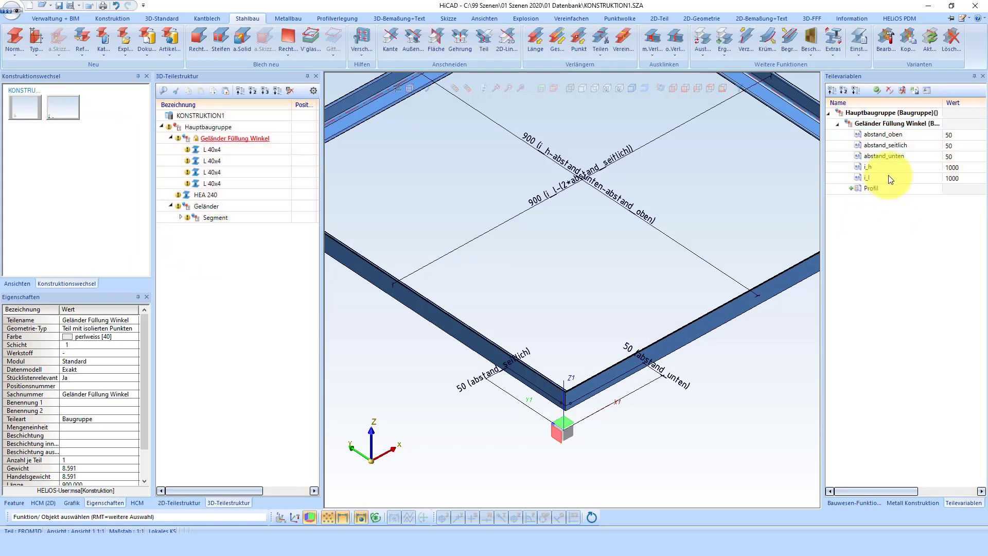
- Try adding a new entry to the profil list variable in Teilevariablen
left_click(877, 90)
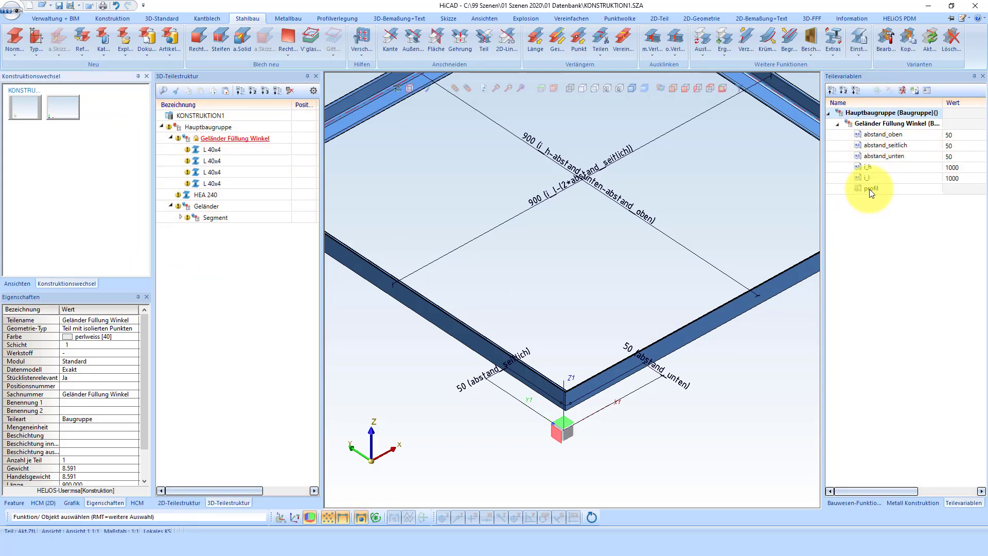
right_click(869, 188)
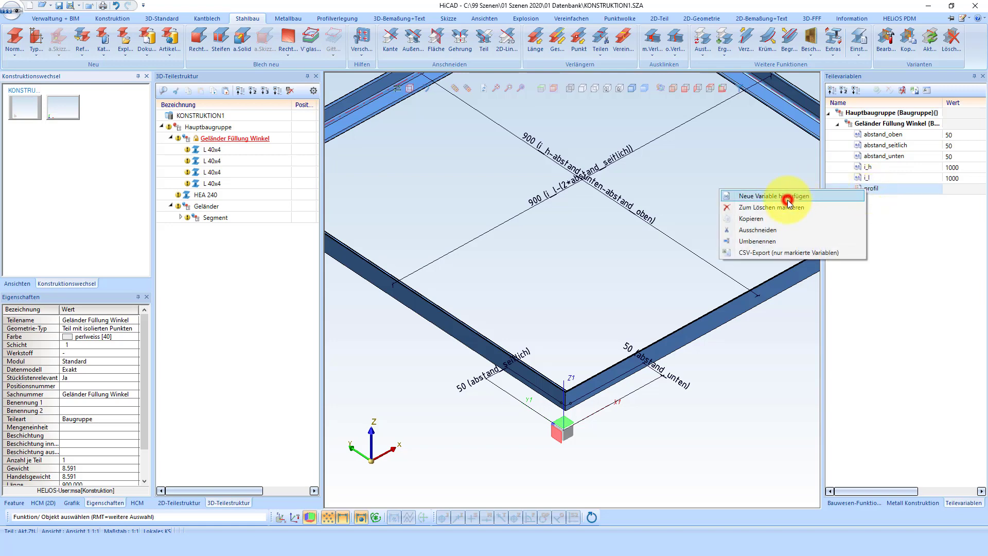
left_click(787, 200)
left_click(222, 157)
left_click(197, 180)
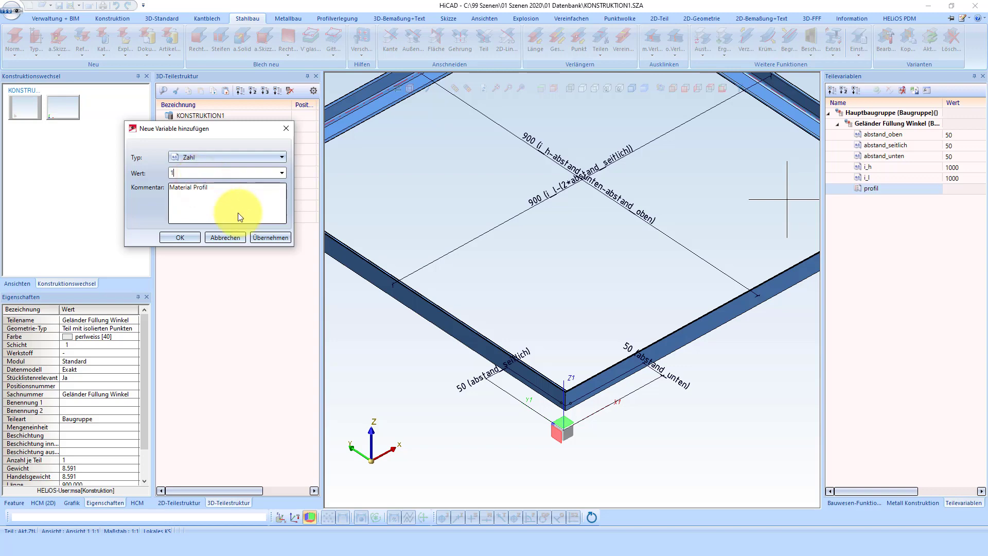
left_click(268, 238)
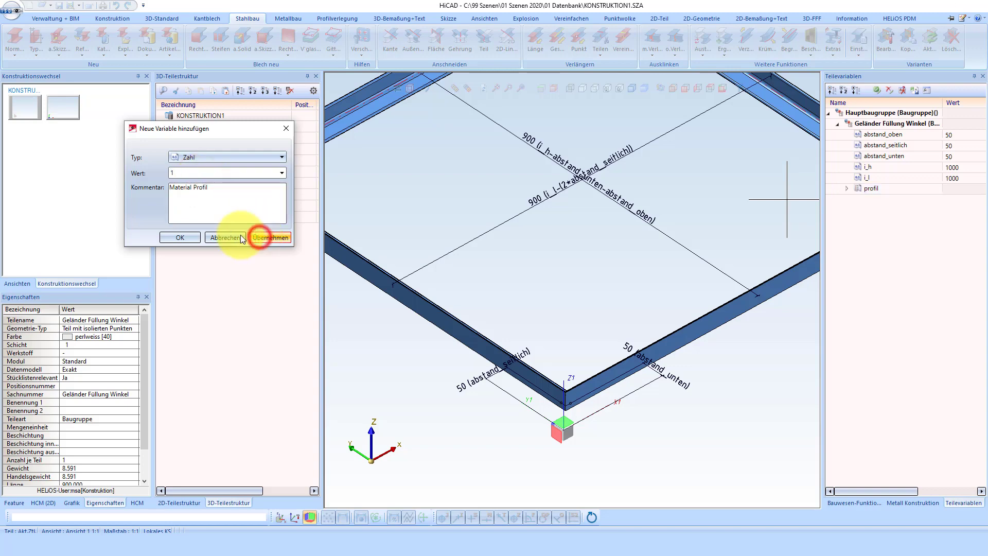
left_click(178, 237)
left_click(849, 188)
left_click(869, 119)
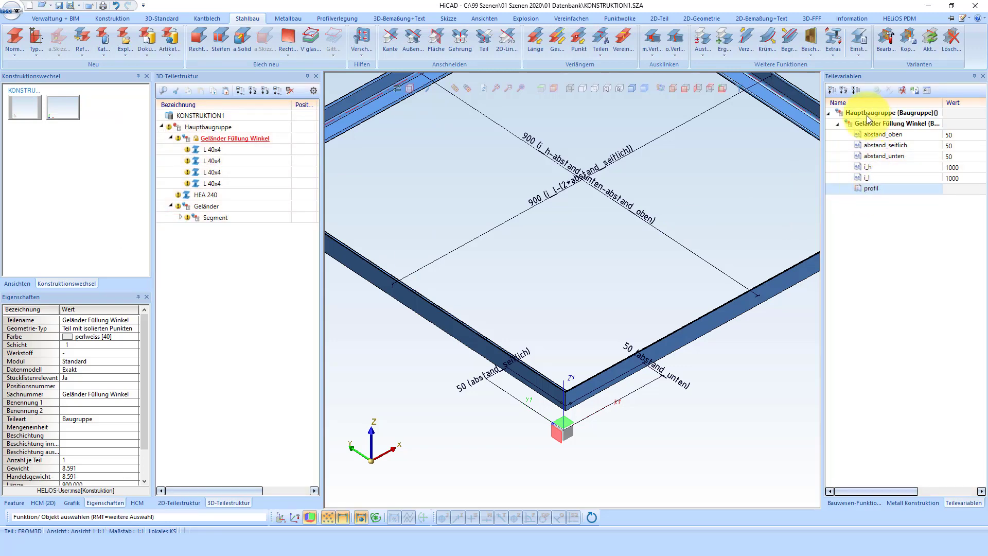
right_click(867, 187)
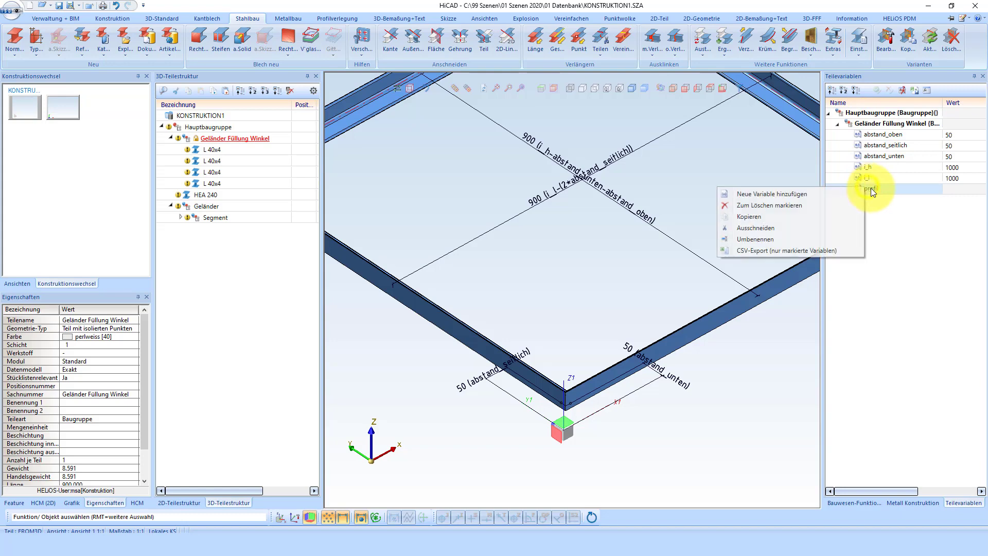
left_click(815, 195)
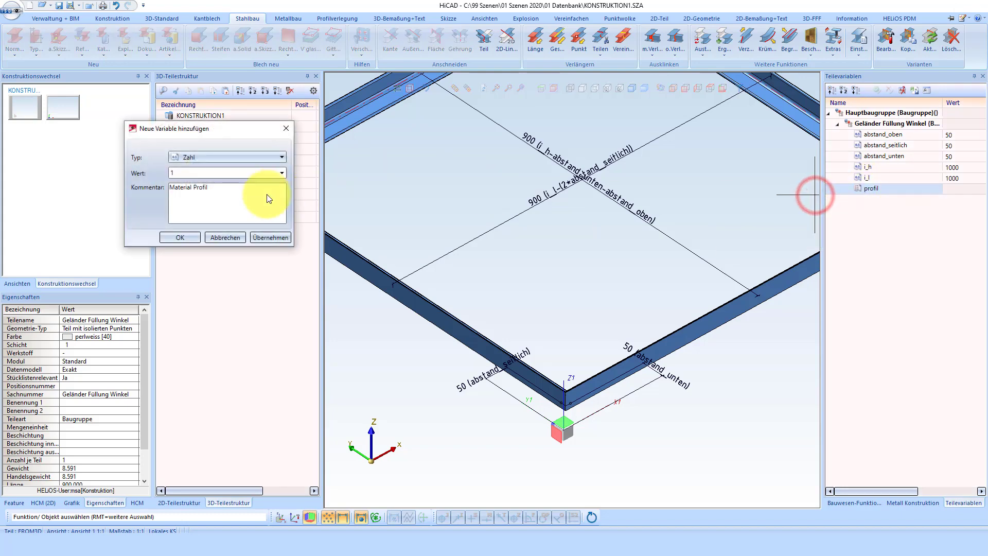
left_click(187, 240)
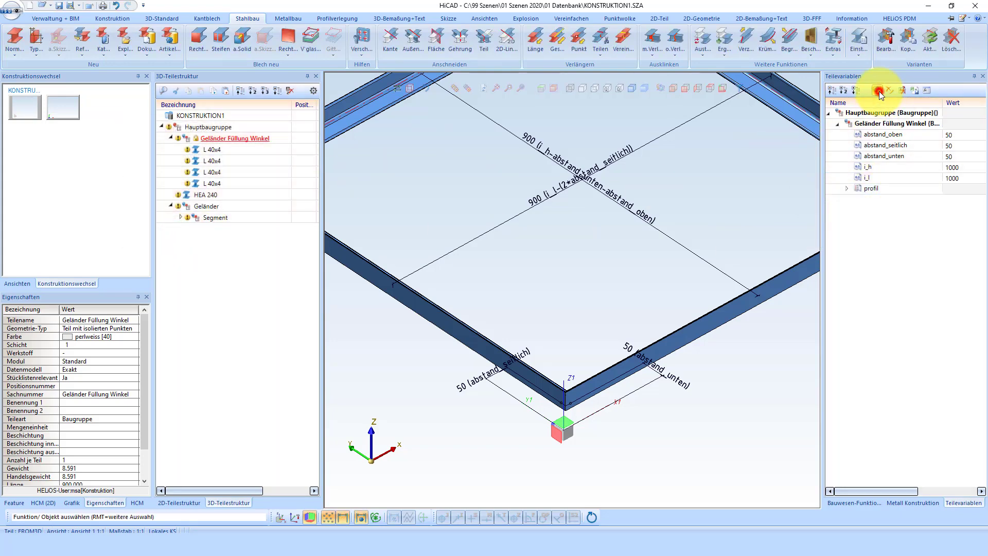
- Add profil entry [2] with value 2 and apply the part variables
left_click(847, 188)
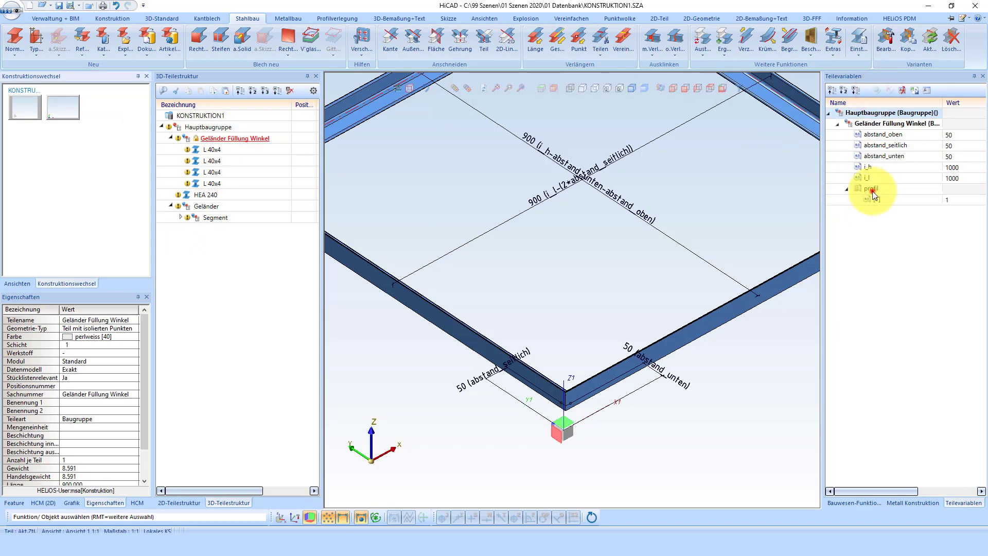
right_click(870, 188)
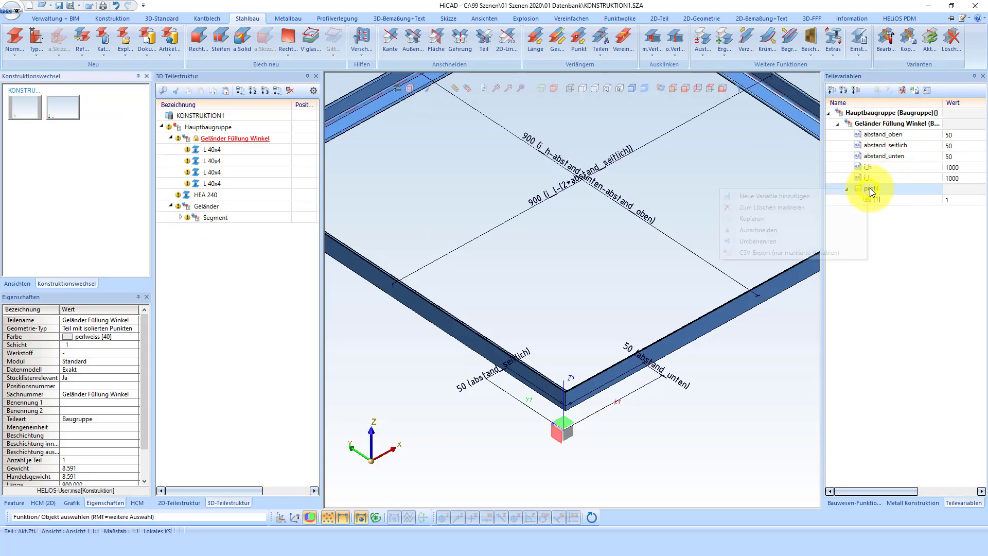
left_click(826, 196)
double_click(218, 175)
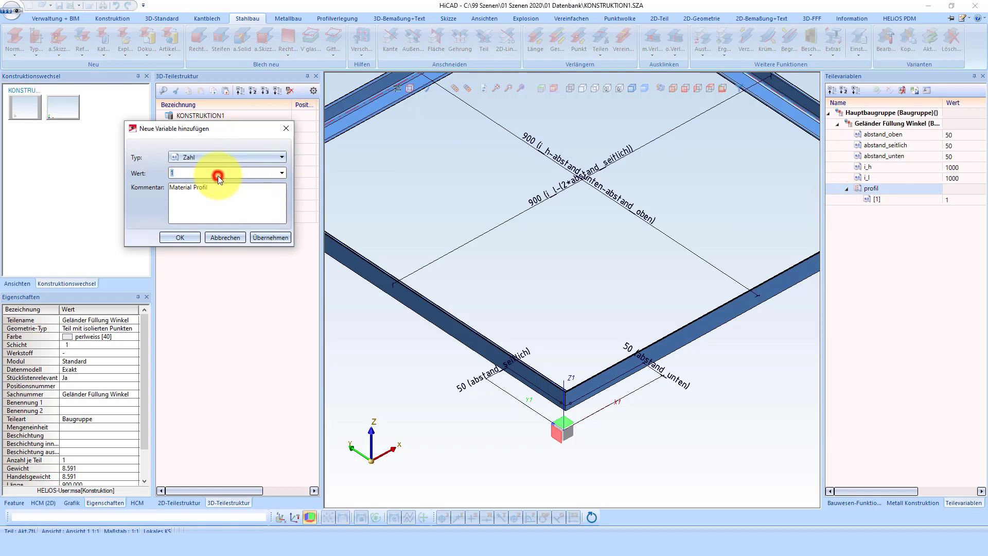
type("2")
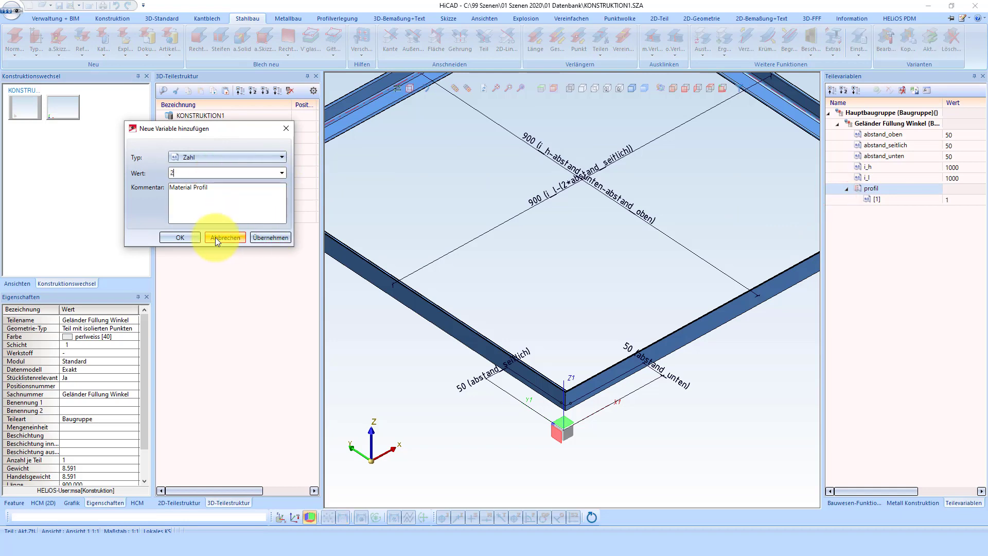
left_click(193, 238)
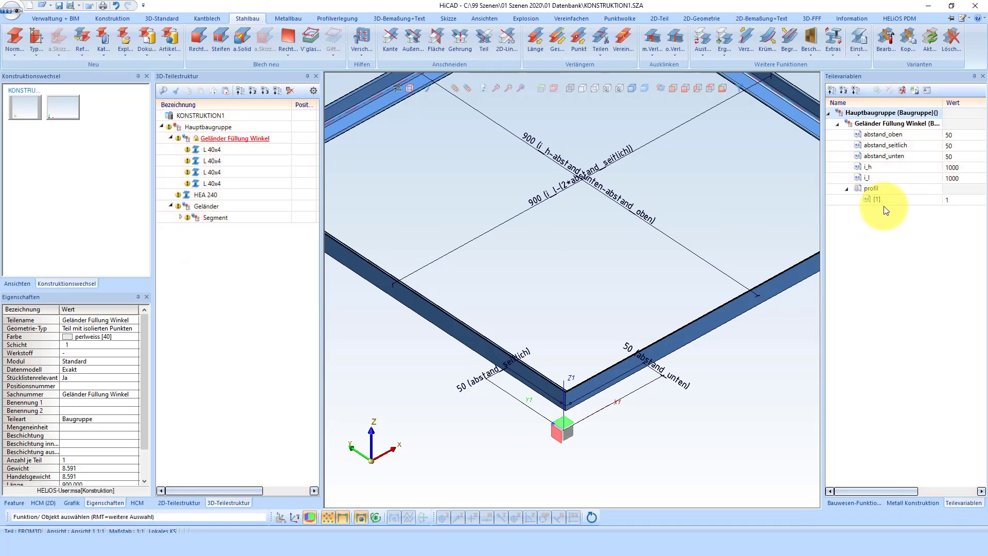
right_click(873, 192)
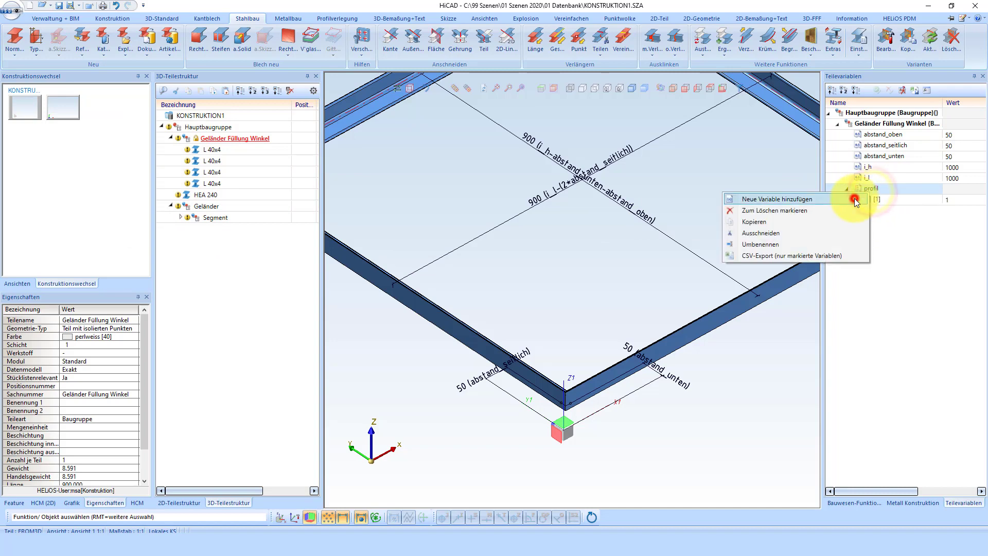
left_click(855, 198)
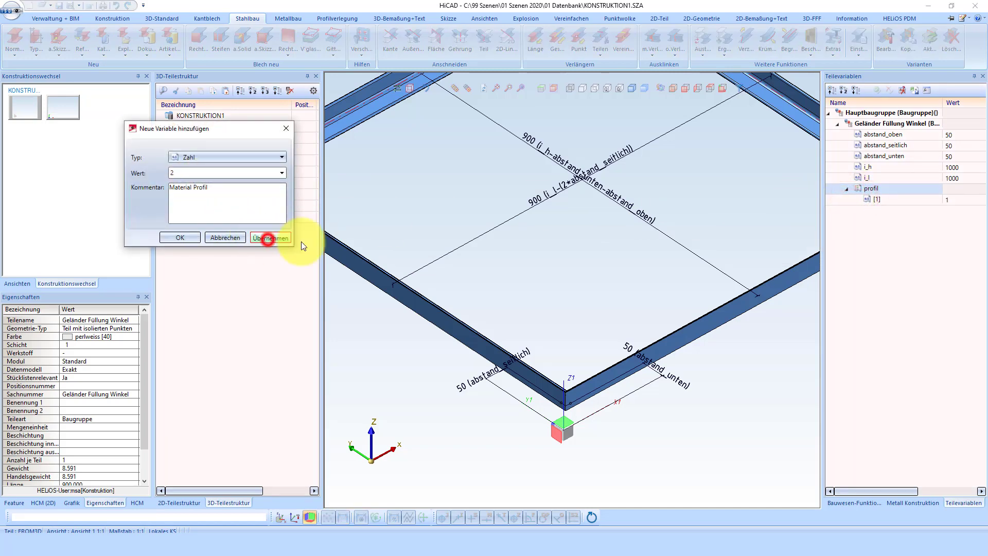
left_click(180, 237)
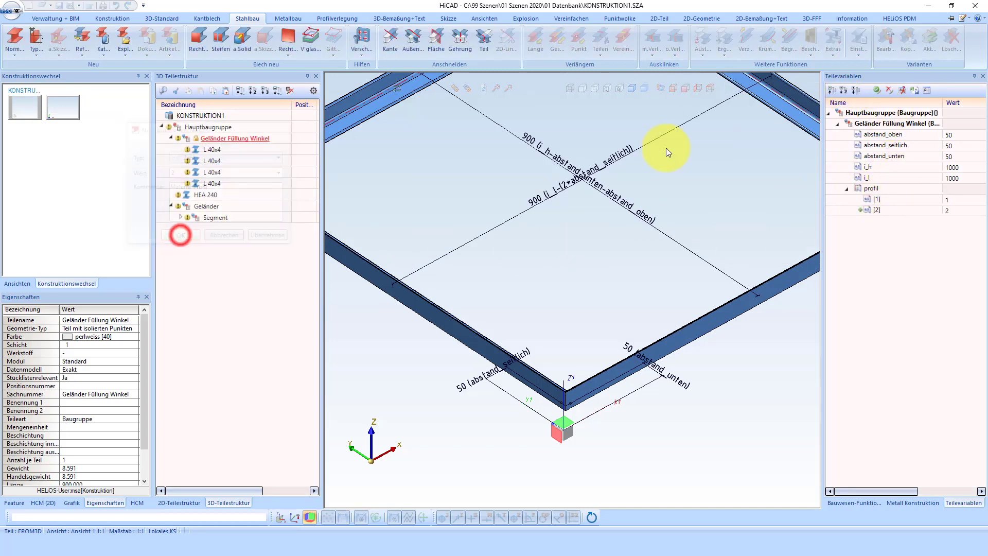
left_click(876, 91)
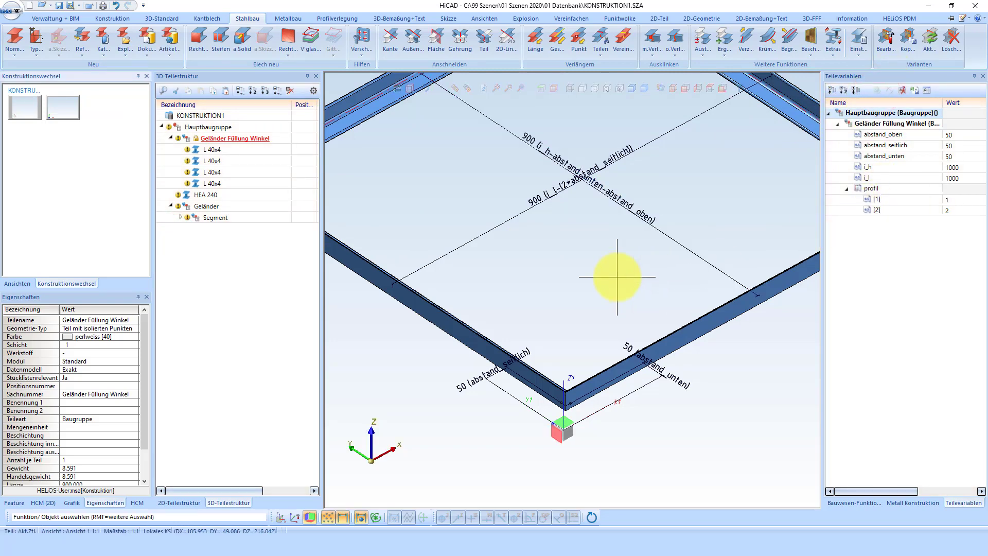
- Select the first L 40x4 infill angle in the Feature list and show its Katalog parameter
left_click(14, 503)
left_click(401, 271)
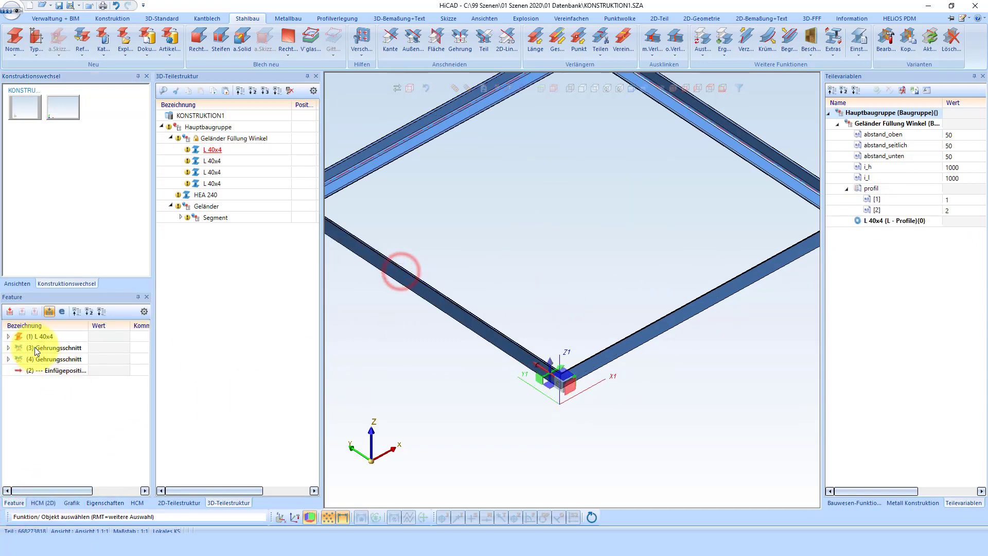
left_click(7, 337)
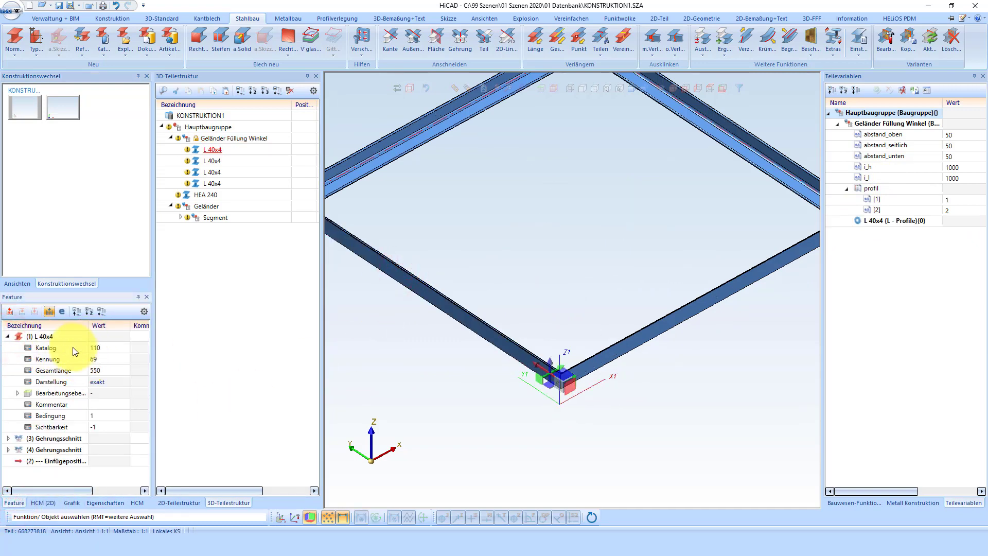
left_click(46, 349)
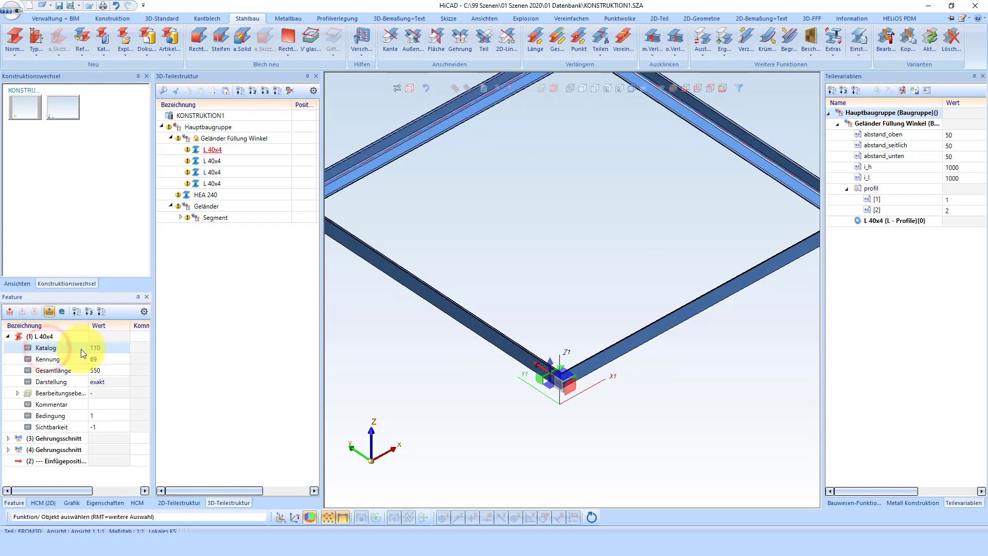
- Enter profil [1] = 110 and [2] = 69, matching the angle's Katalog and Kennung, and apply
left_click(58, 362)
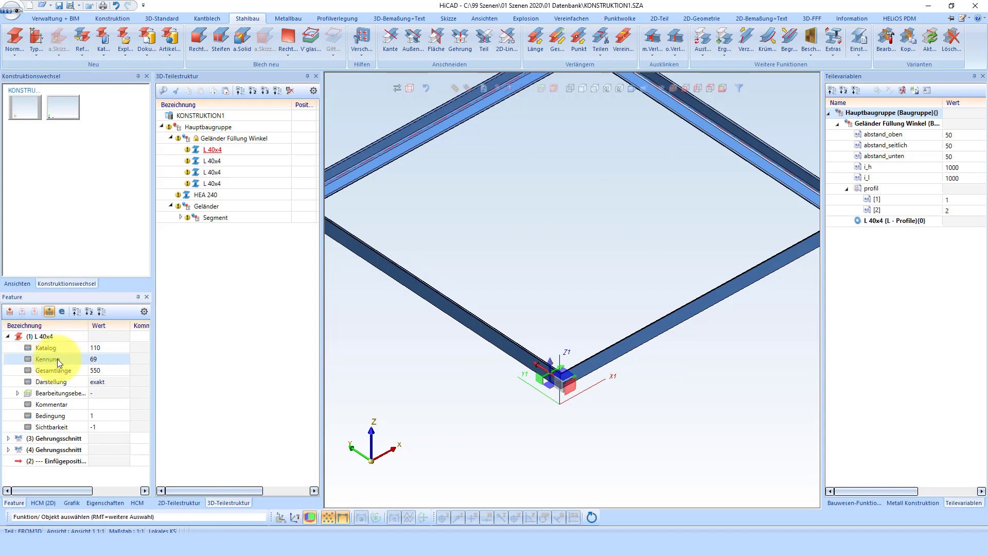
left_click(961, 204)
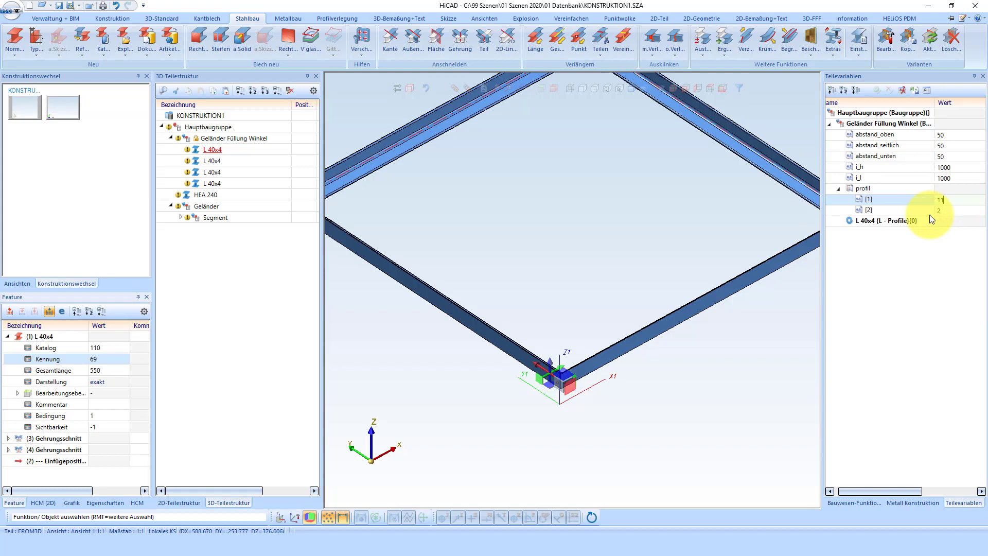
type("110")
left_click(953, 210)
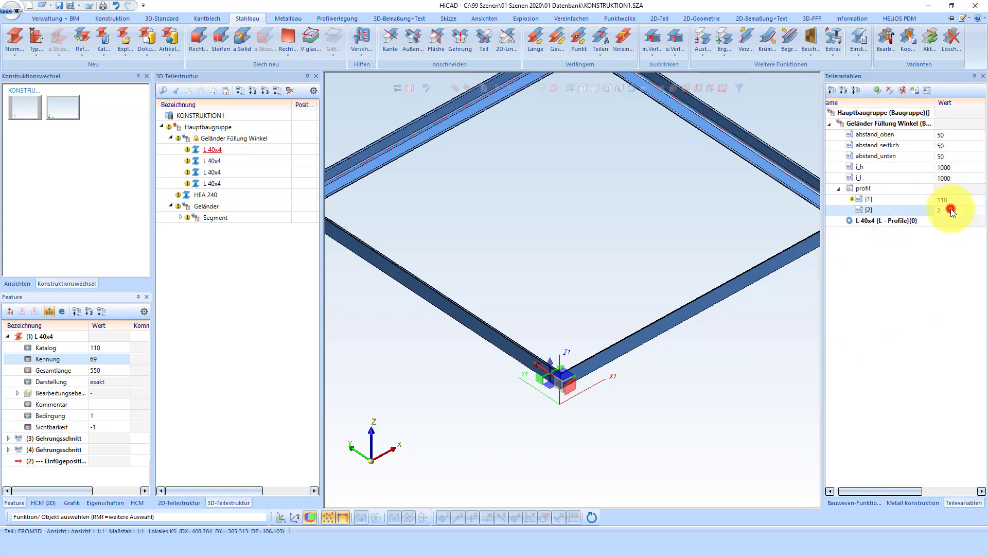
type("69")
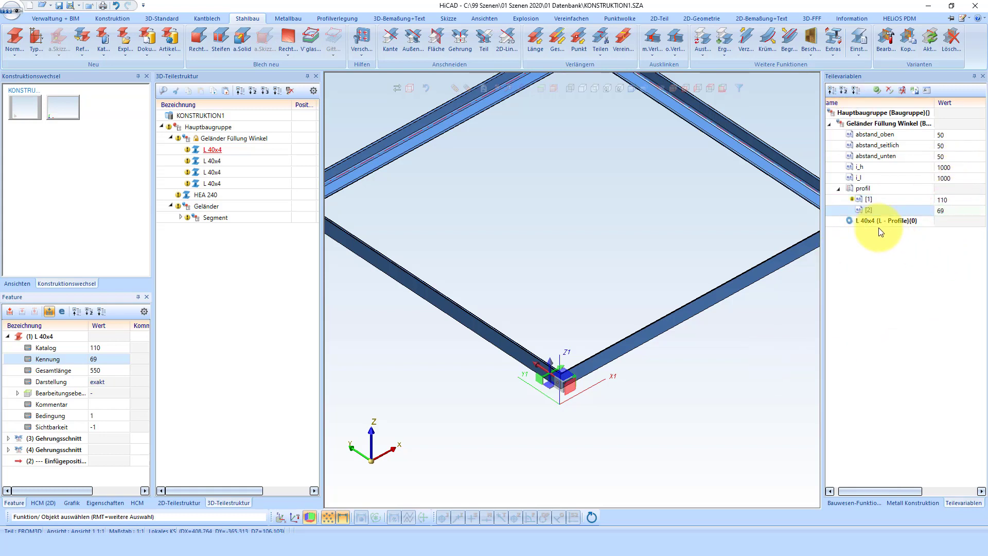
left_click(875, 199)
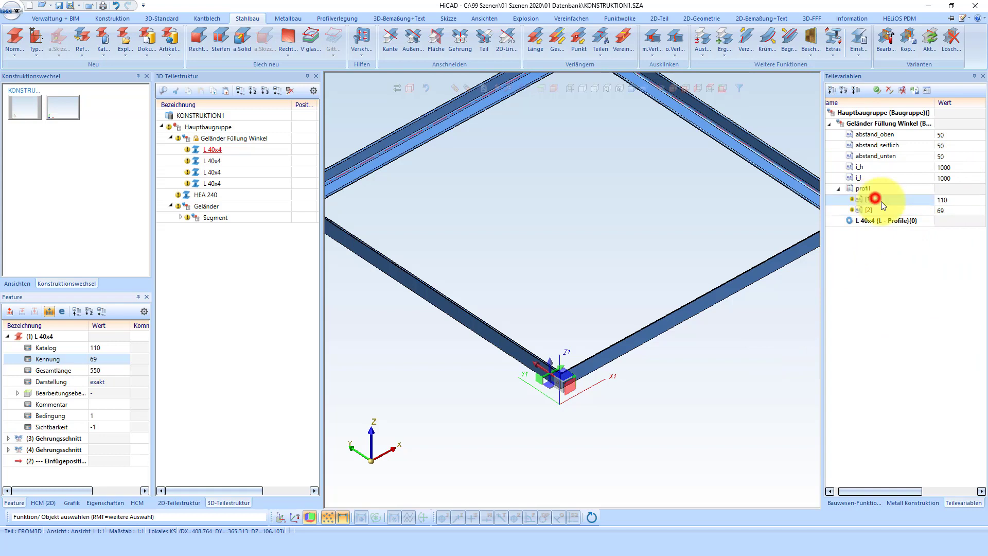
left_click(877, 90)
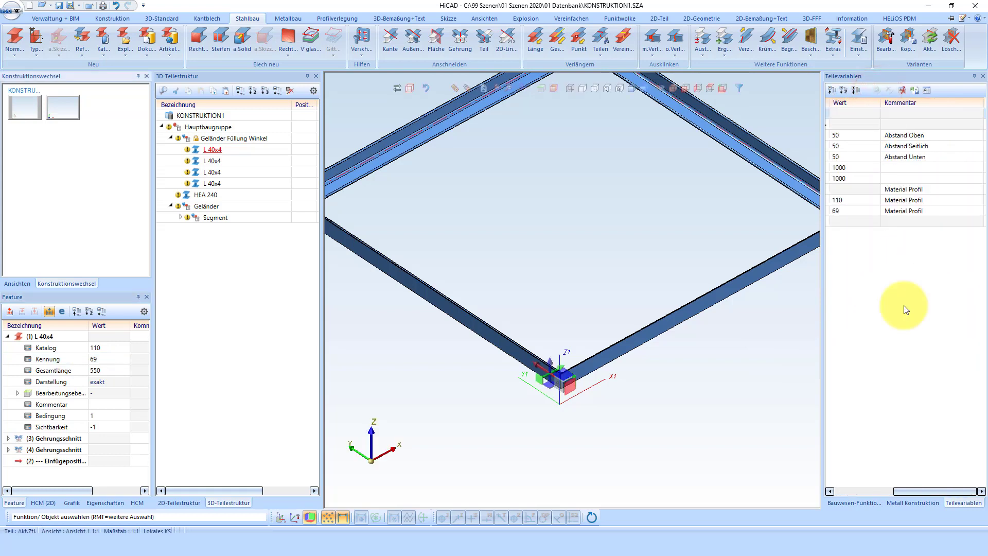
left_click_drag(929, 491, 851, 494)
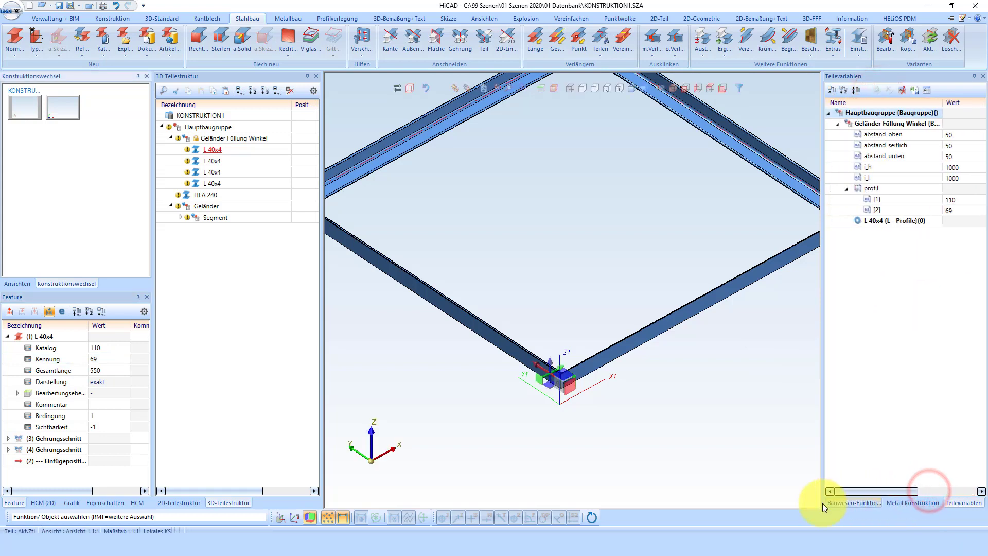
- Link the first L 40x4 angle's Katalog to profil[1] and Kennung to profil[2]
double_click(40, 348)
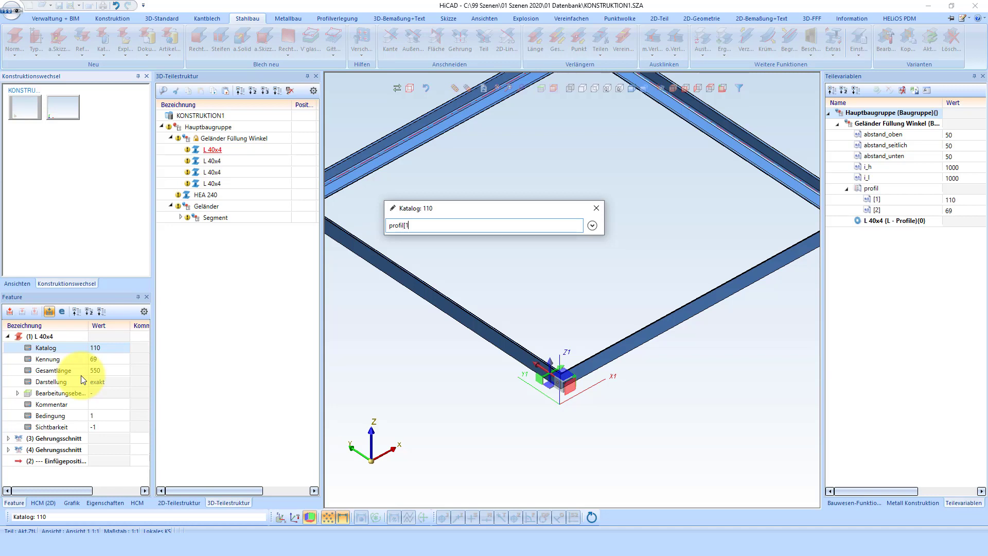
key("ctrl+a")
key("ctrl+c")
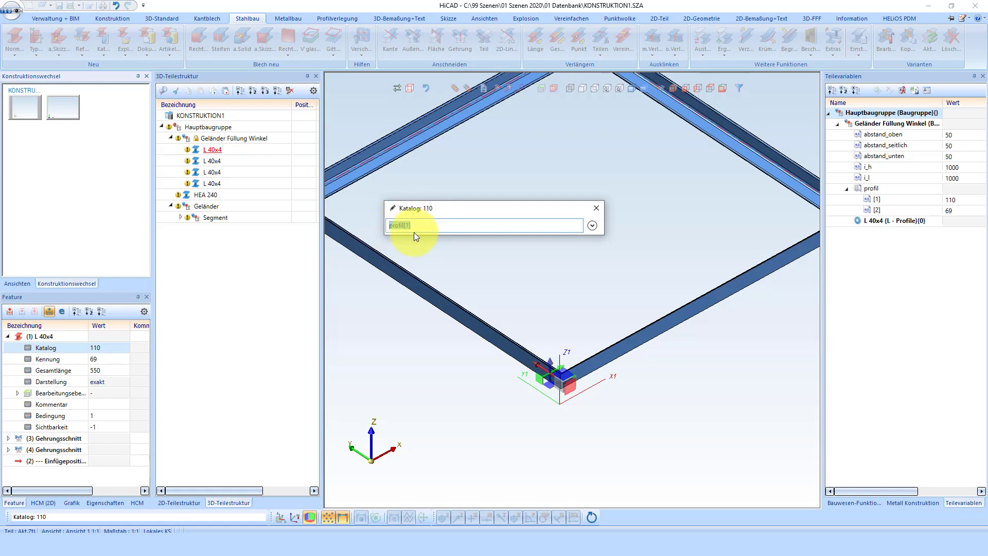
key("Return")
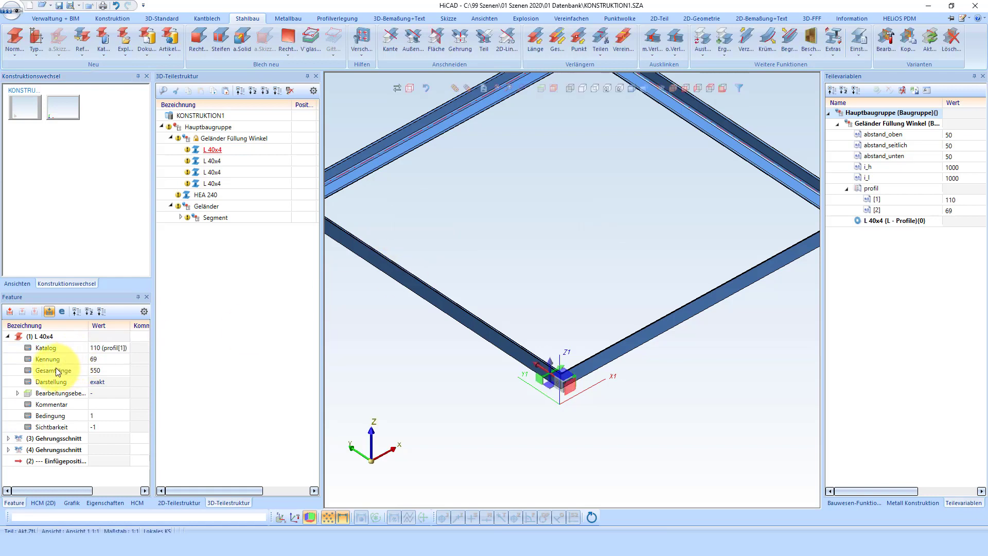
double_click(57, 360)
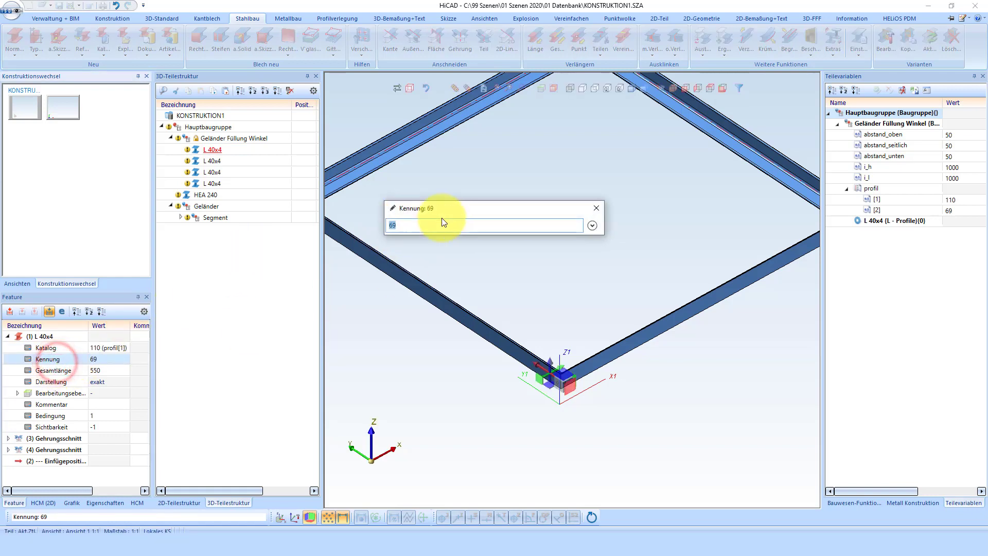
key("ctrl+v")
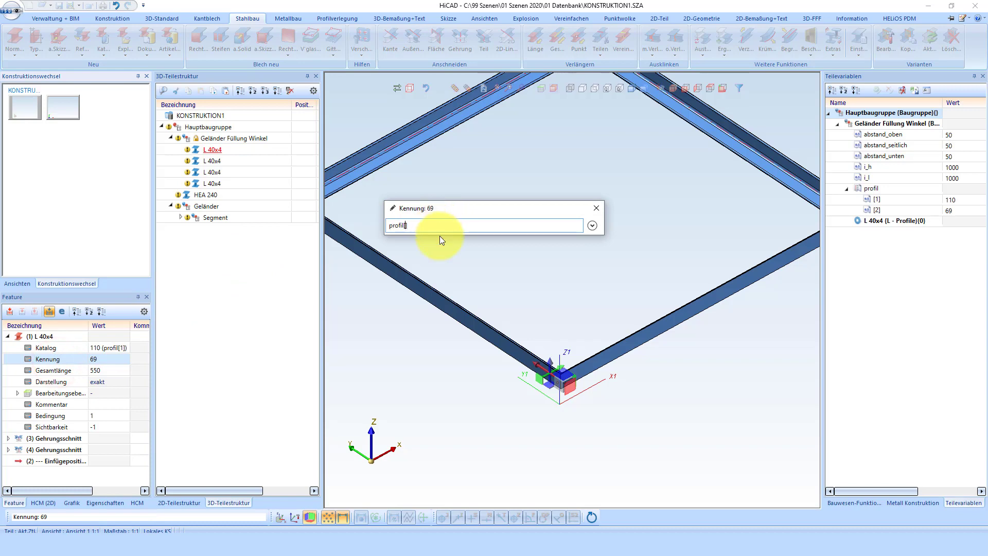
type("2]")
key("Return")
- Link another infill angle's Katalog to profil[1] and Kennung to profil[2]
left_click(616, 359)
left_click(10, 336)
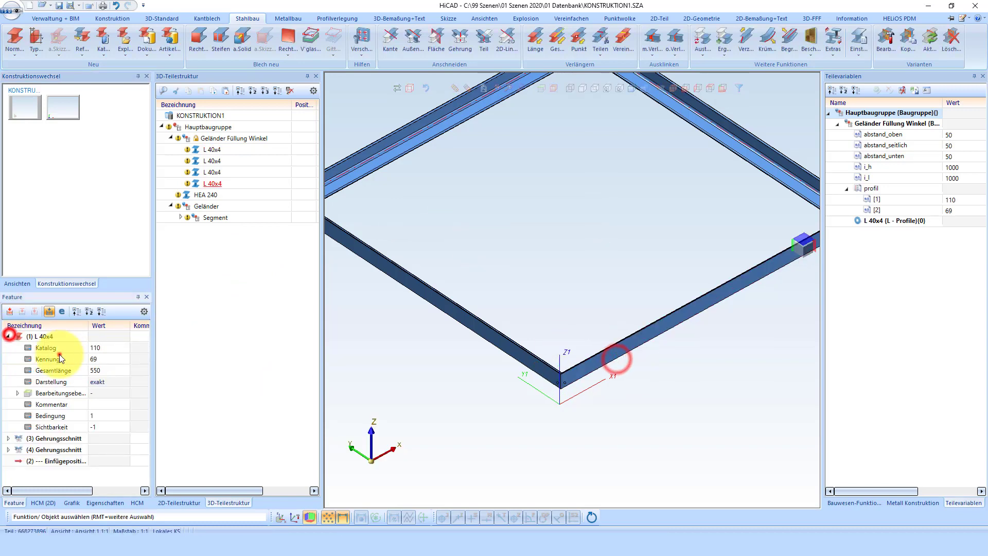
double_click(51, 348)
key("ctrl+v")
key("Return")
double_click(56, 360)
type("profil[2]")
key("Return")
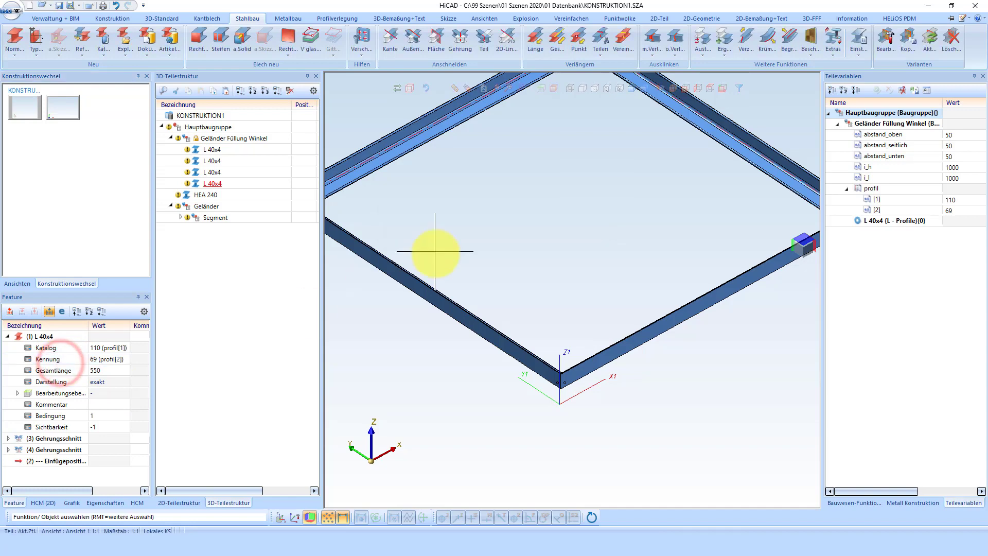
- Link the next infill angle's Kennung to profil[2]
scroll(435, 251, "down", 3)
left_click(444, 155)
left_click(8, 336)
left_click(61, 360)
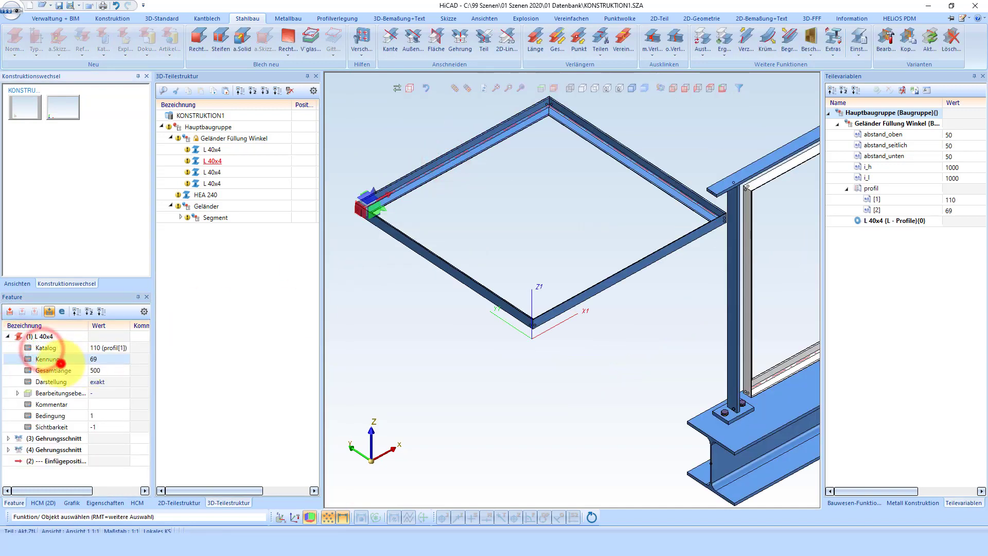
double_click(61, 363)
key("Return")
- Link the third infill angle's Katalog to profil[1] and Kennung to profil[2], then check another angle
left_click(409, 250)
left_click(581, 298)
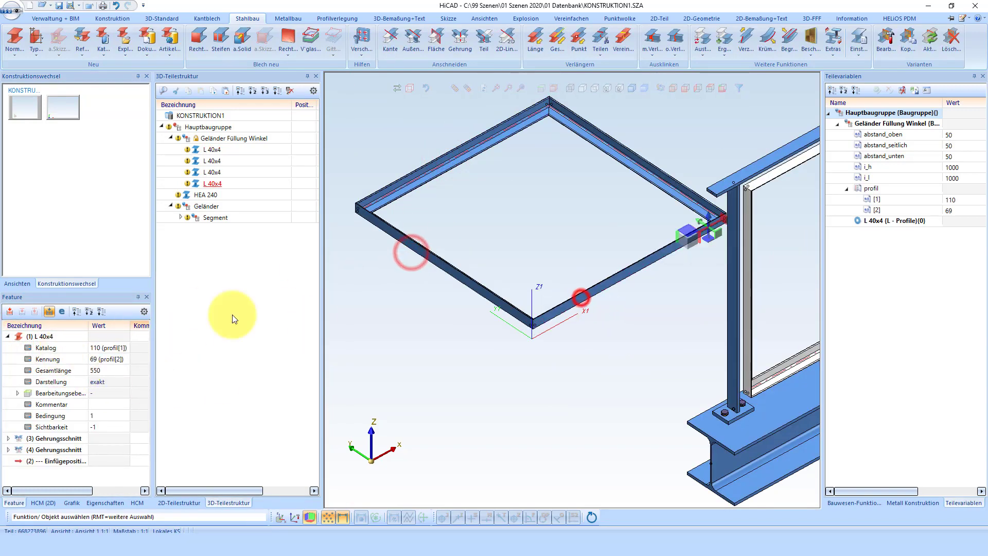
left_click(646, 170)
left_click(7, 336)
double_click(46, 348)
key("ctrl+v")
key("Return")
double_click(50, 359)
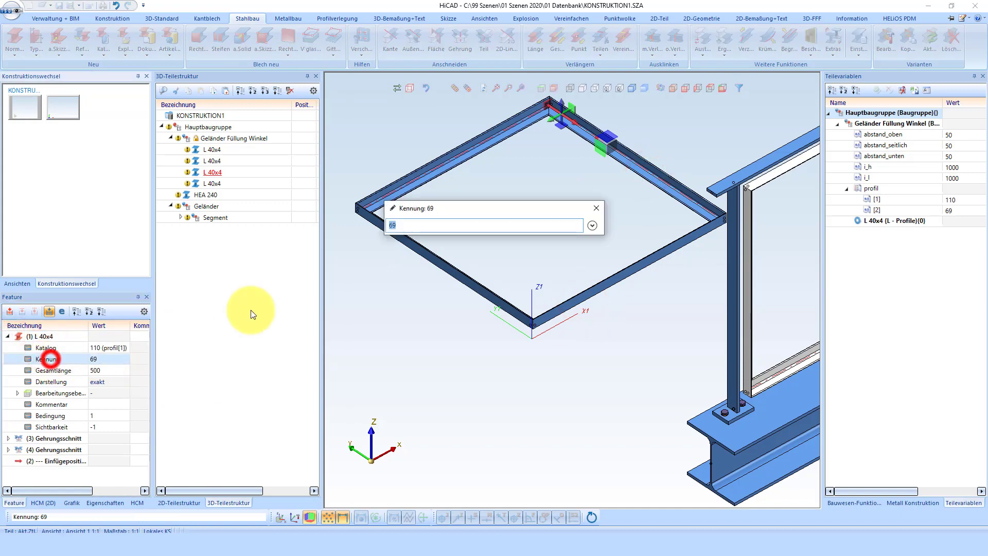
type("2")
key("Return")
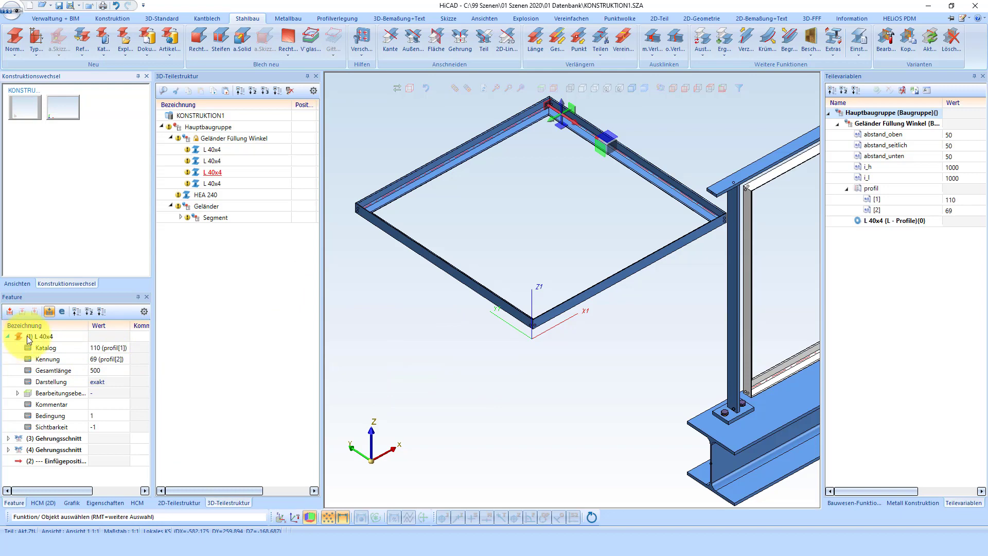
left_click(474, 152)
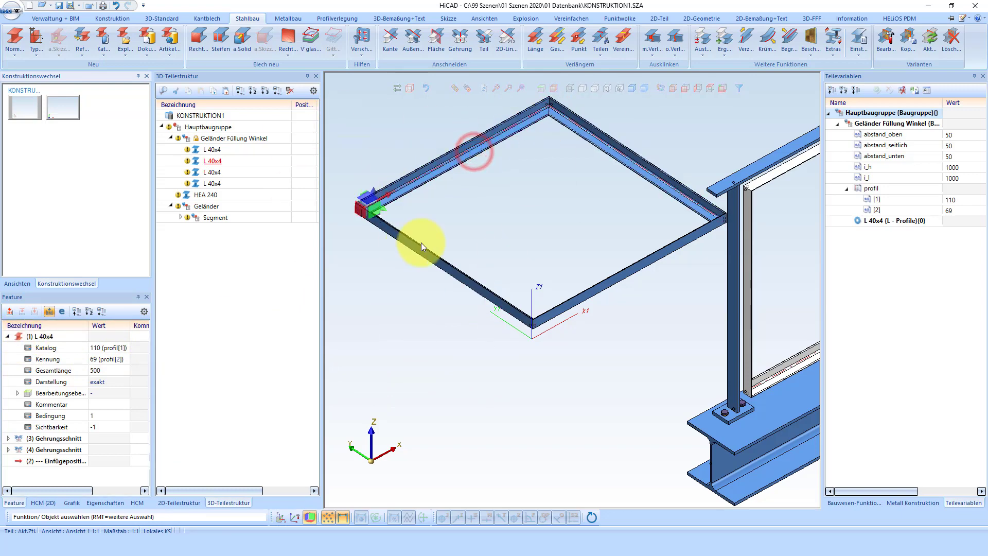
- Save the Geländer Füllung Winkel assembly as a catalog part and open its dialog designer
left_click(221, 140)
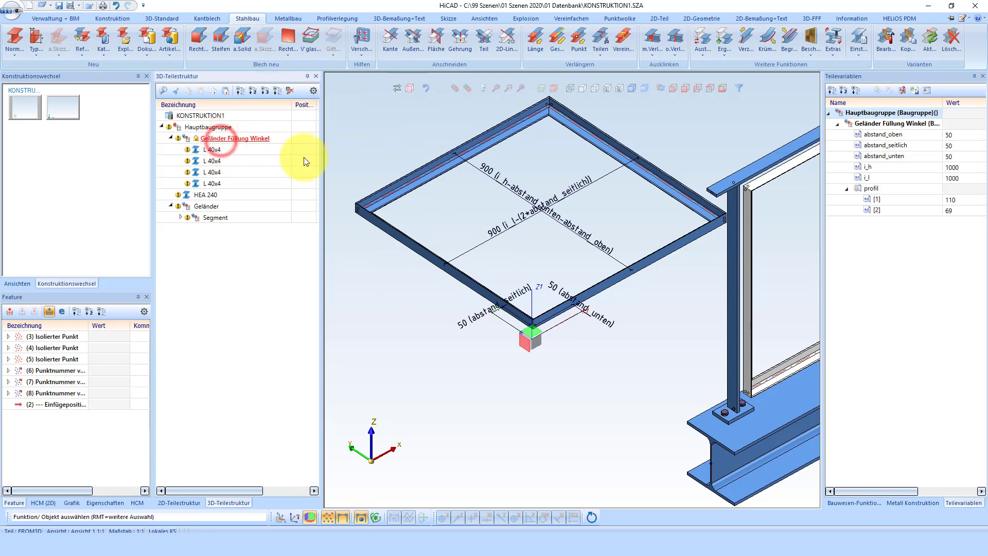
left_click(862, 505)
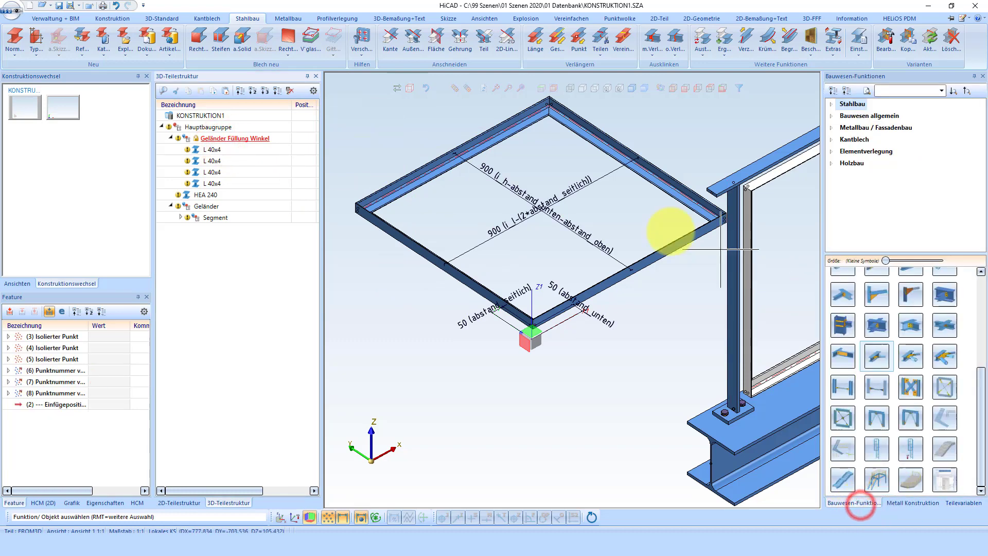
left_click(951, 486)
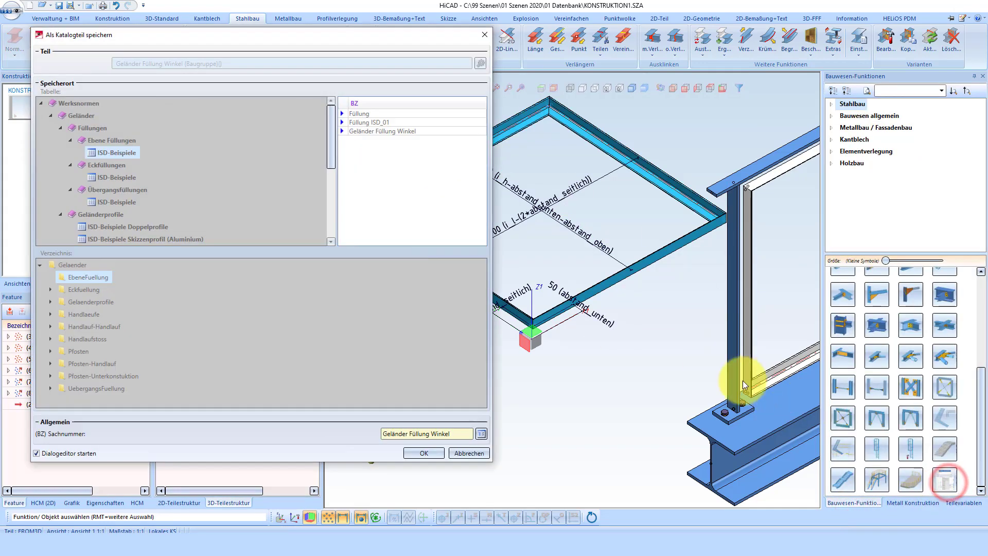
left_click(425, 455)
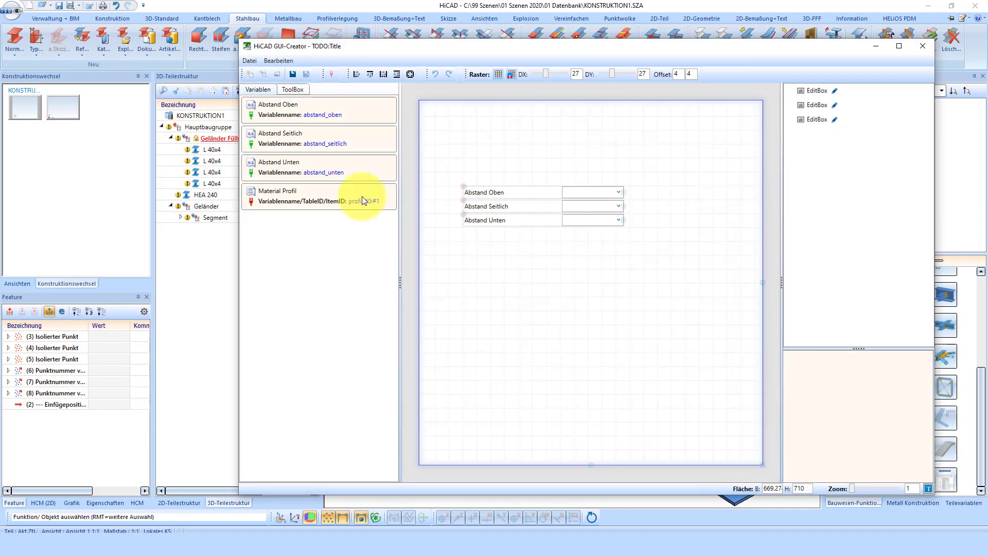
- Add a Material Profil field using the L - Profile catalog tables, save the layout and close
mouse_move(276, 202)
left_mouse_down()
mouse_move(258, 190)
mouse_move(469, 254)
left_mouse_up()
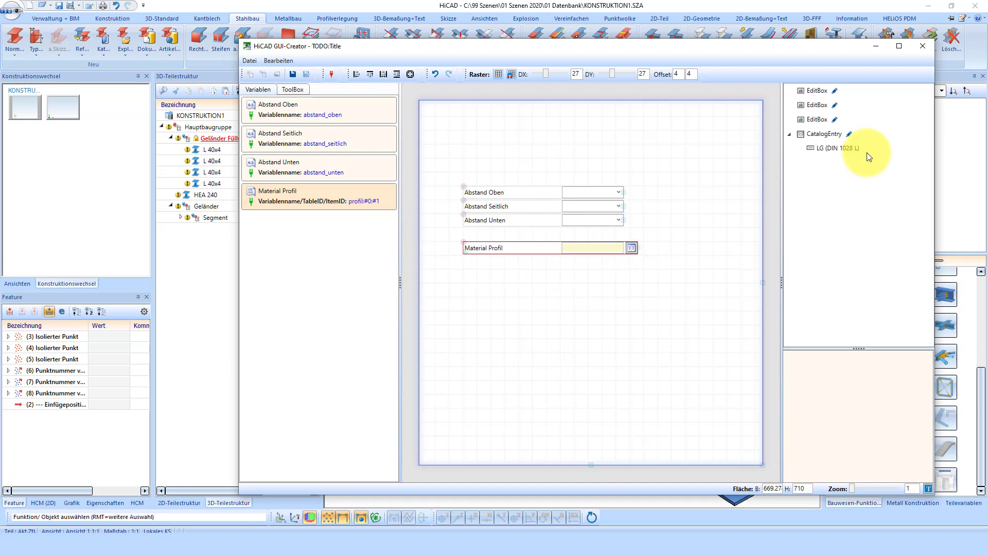
left_click(849, 148)
left_click(849, 134)
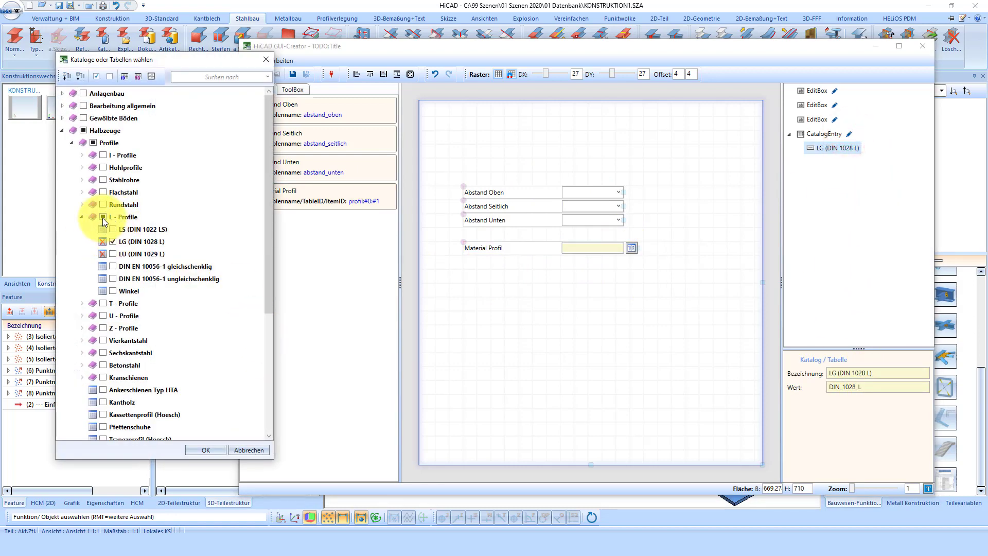
left_click(103, 218)
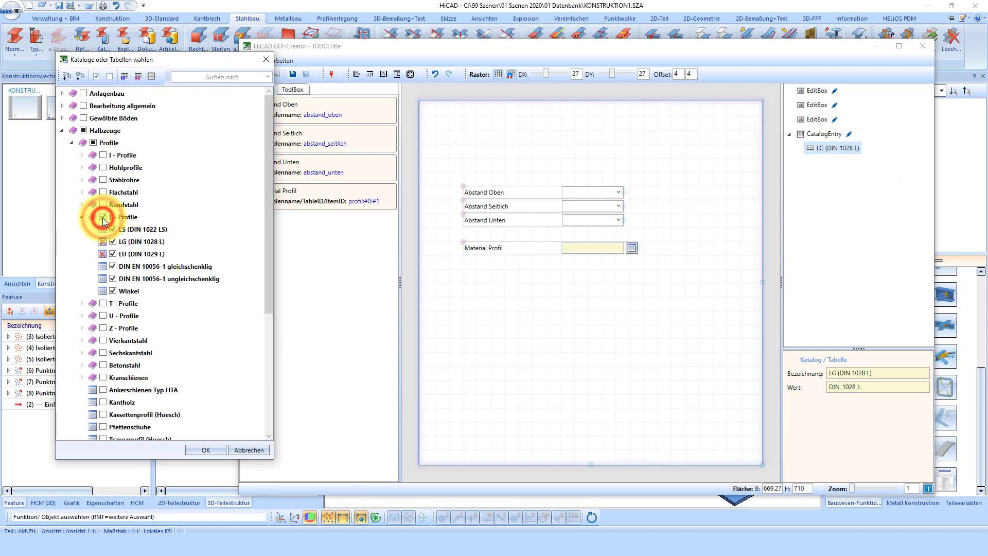
left_click(223, 448)
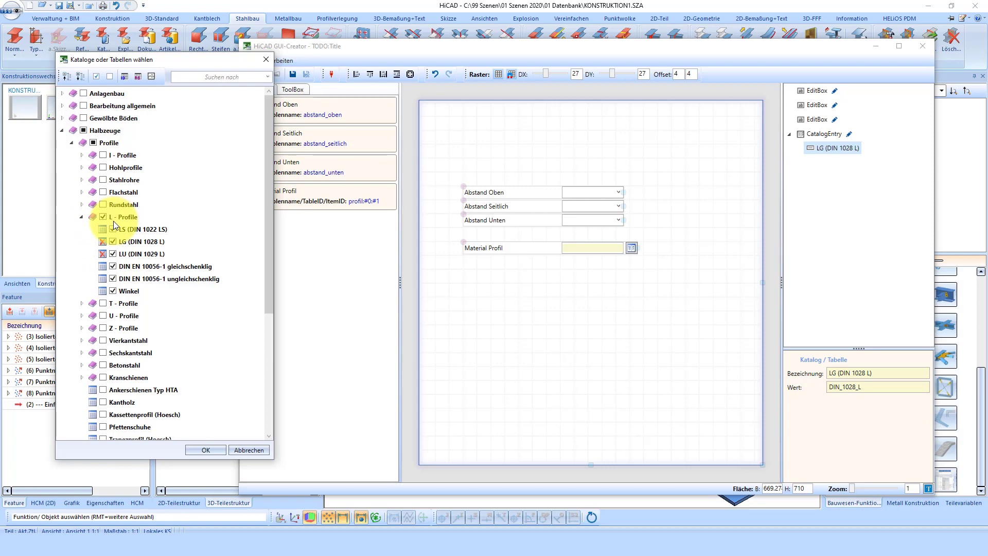
left_click(211, 448)
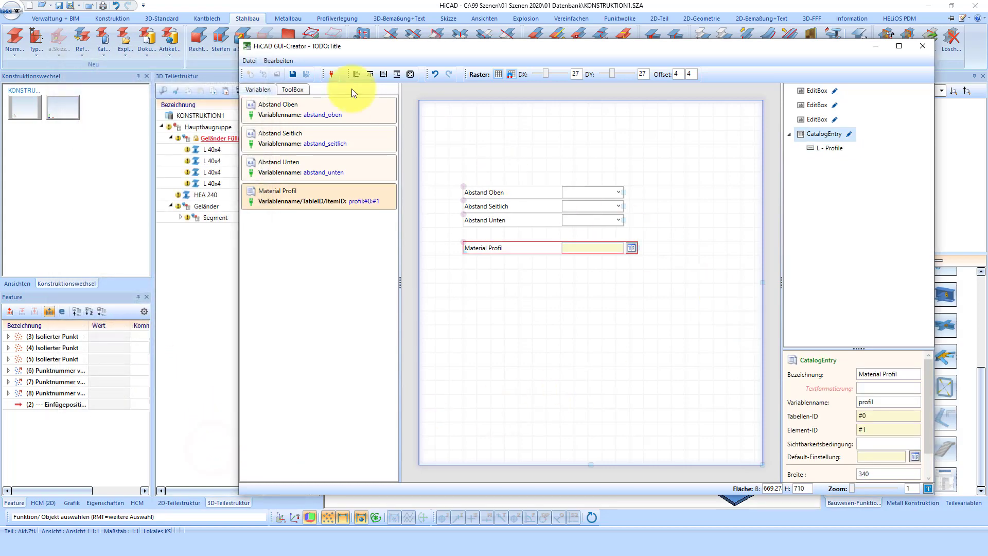
left_click(291, 77)
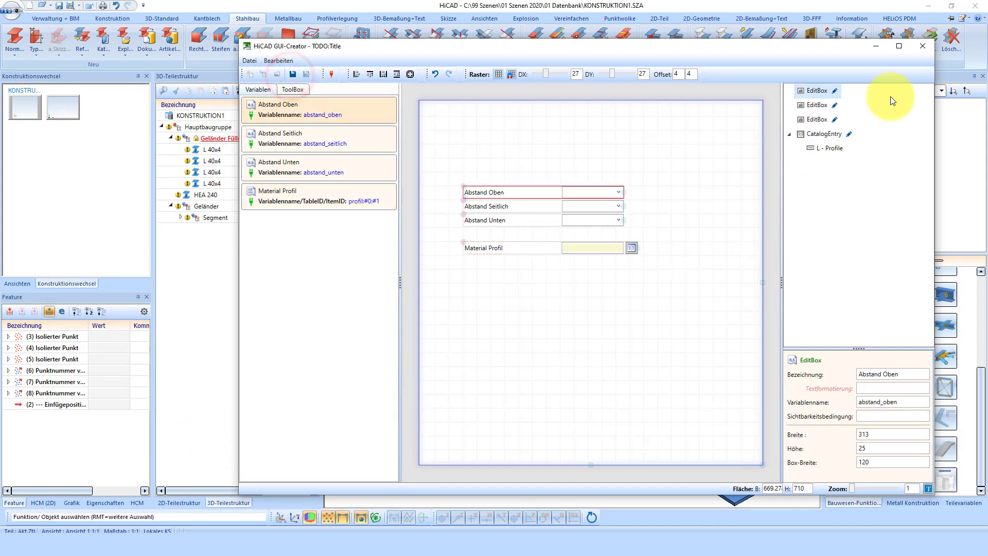
left_click(925, 47)
- Make the Geländer railing the active part
scroll(629, 309, "down", 2)
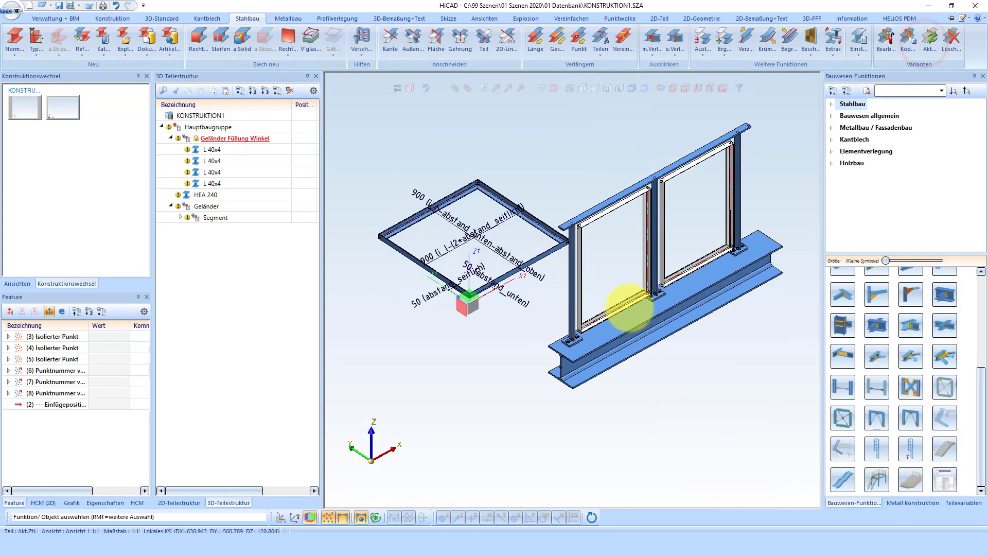
scroll(606, 298, "up", 3)
scroll(584, 298, "up", 2)
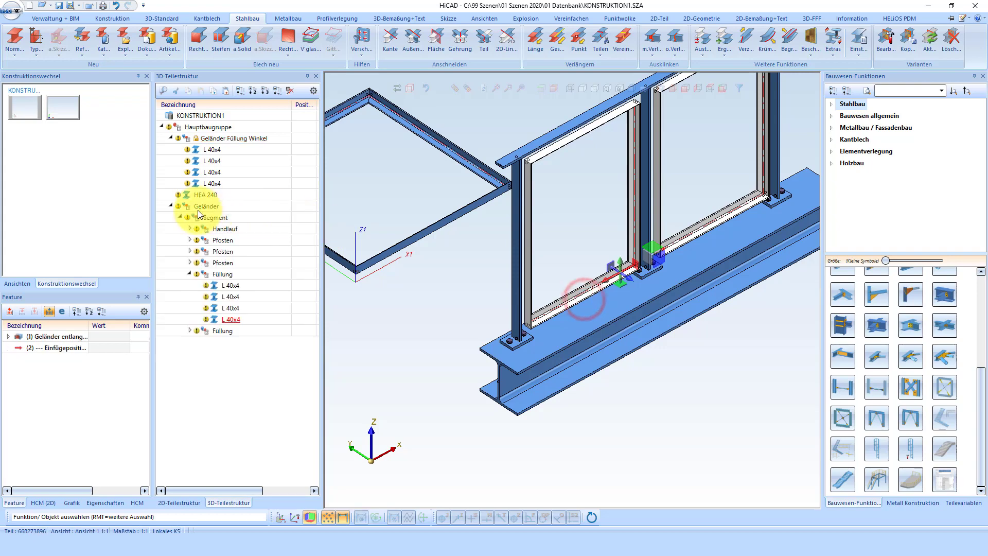
left_click(196, 206)
left_click(57, 337)
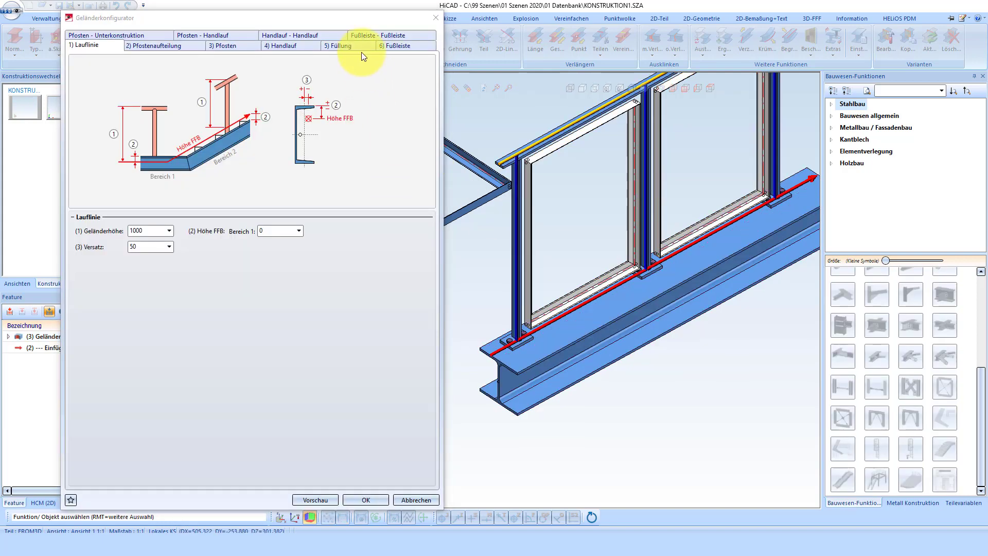
- Set the infill Material Profil to LG (DIN 1028 L) L 50x7 and apply the configuration
left_click(361, 48)
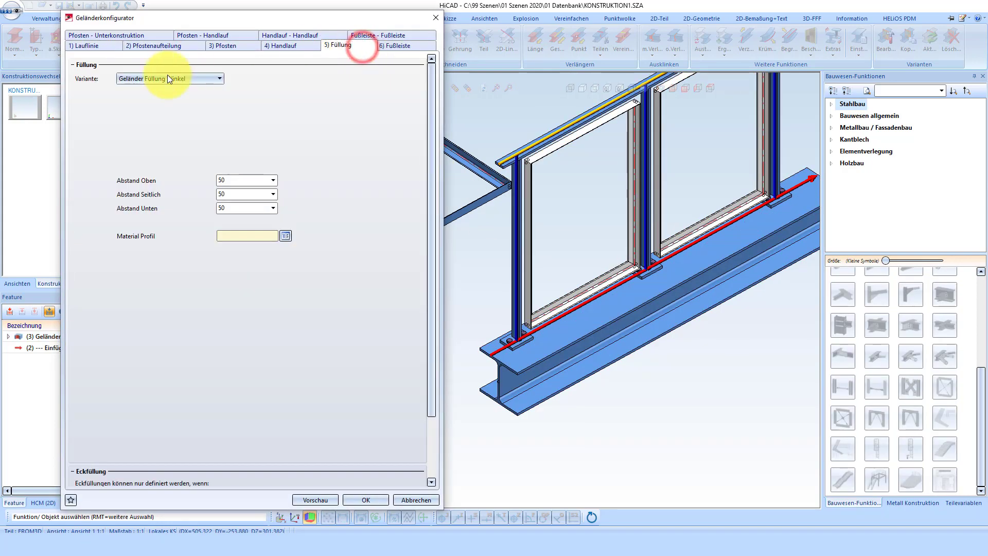
left_click(285, 235)
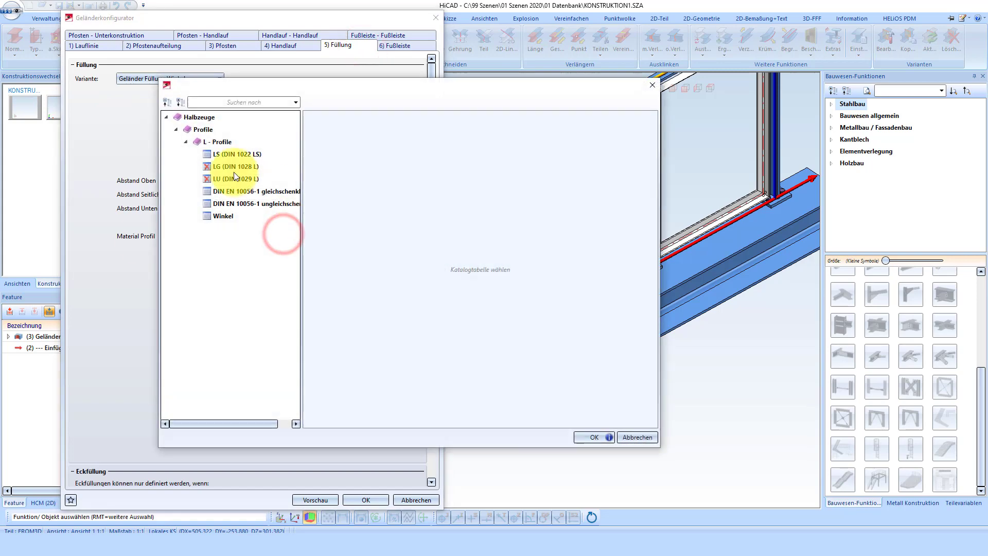
left_click(222, 166)
left_click(337, 223)
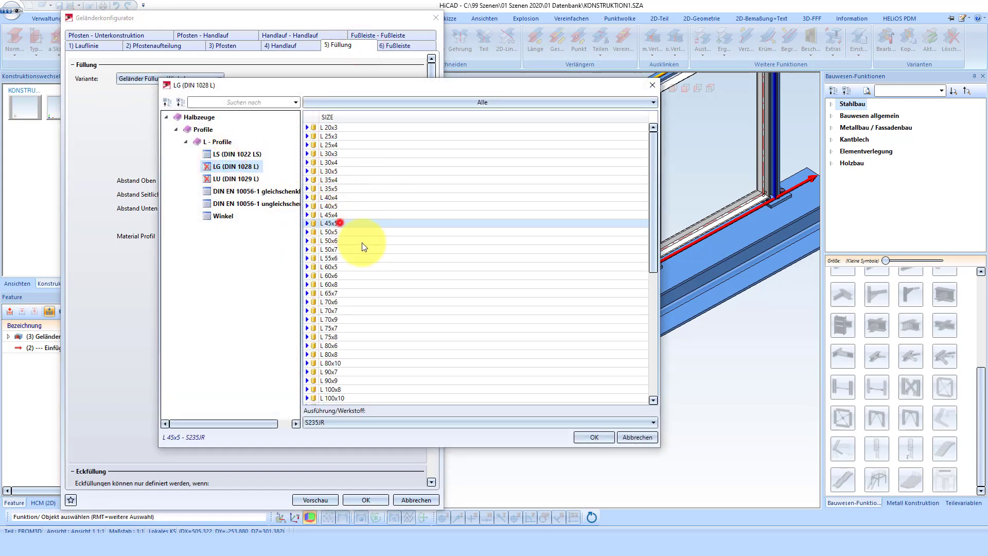
left_click(332, 249)
left_click(597, 439)
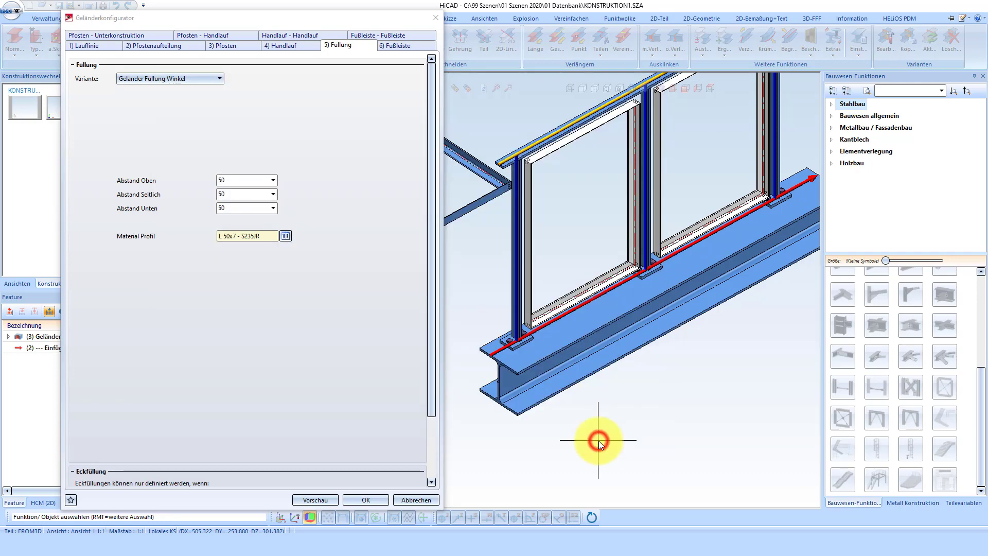
left_click(370, 498)
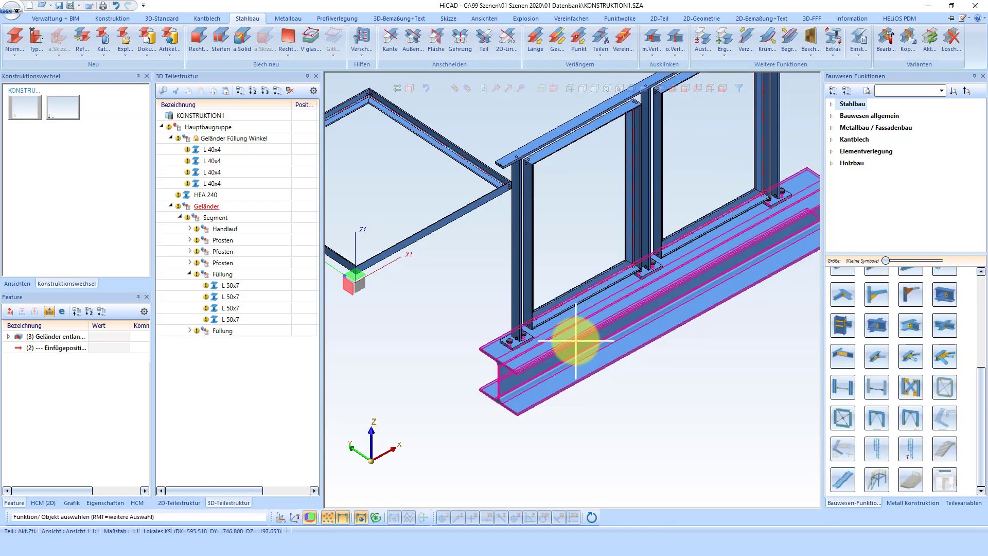
scroll(628, 165, "up", 3)
left_click(632, 175)
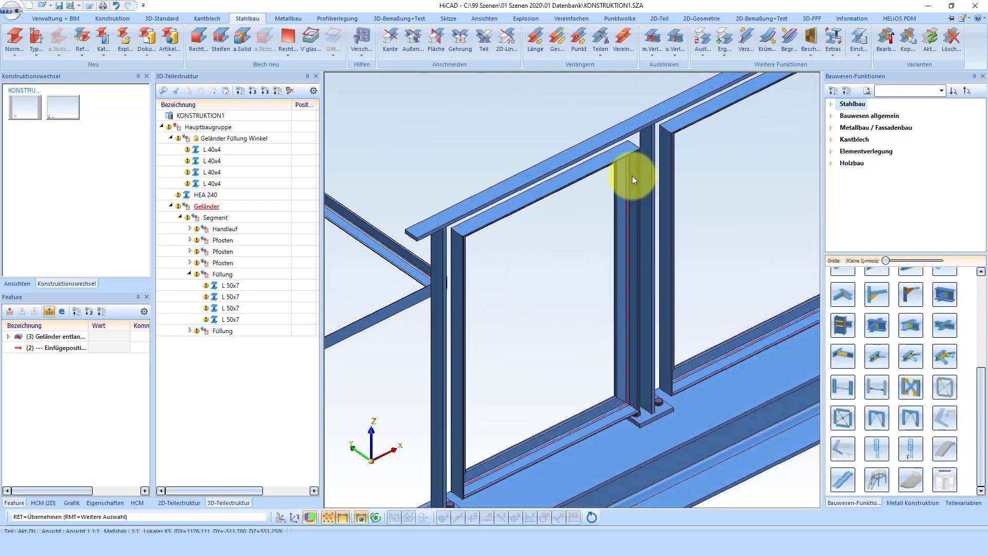
middle_click_drag(632, 175, 559, 187)
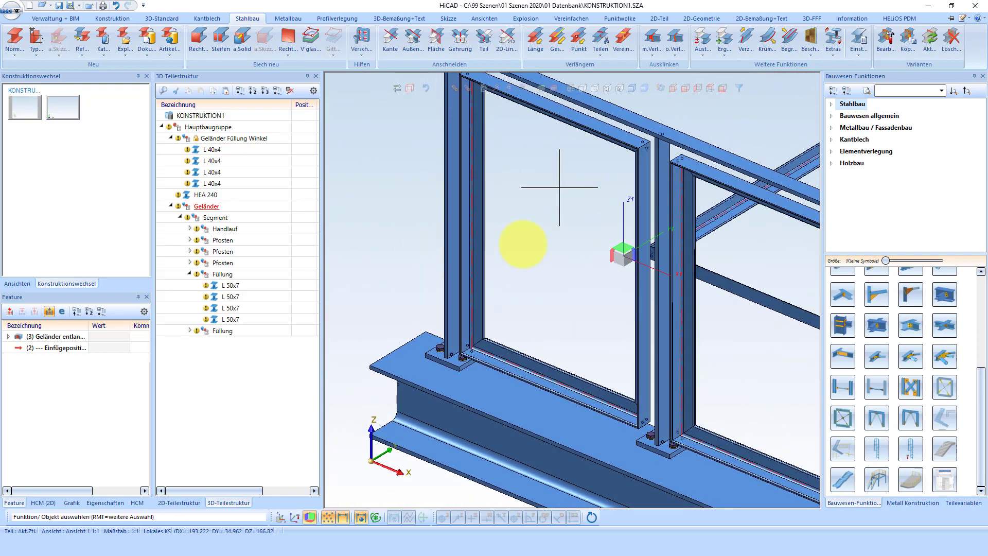
scroll(515, 262, "down", 3)
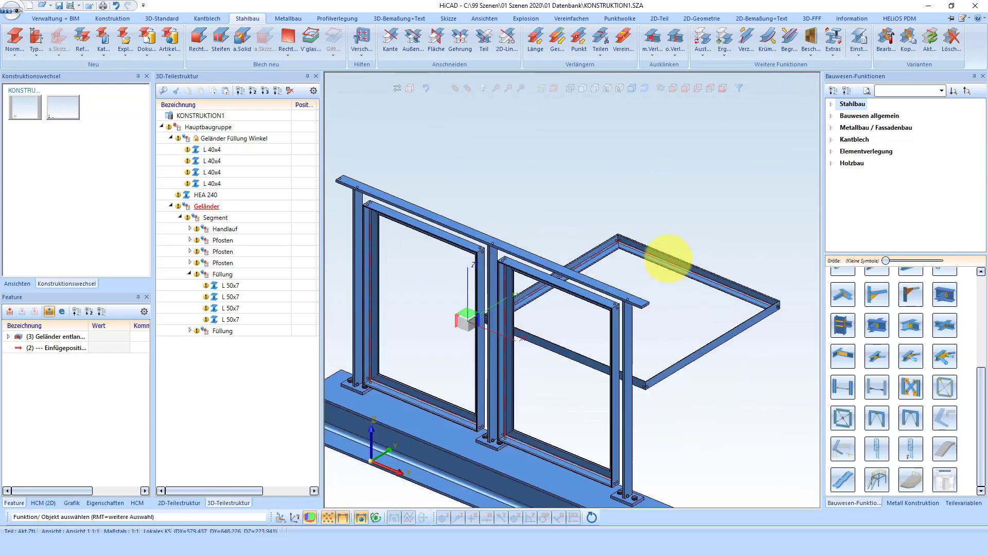
scroll(628, 251, "up", 3)
scroll(578, 258, "up", 3)
mouse_move(612, 276)
middle_mouse_down()
mouse_move(657, 259)
mouse_move(564, 264)
middle_mouse_up()
scroll(520, 257, "down", 3)
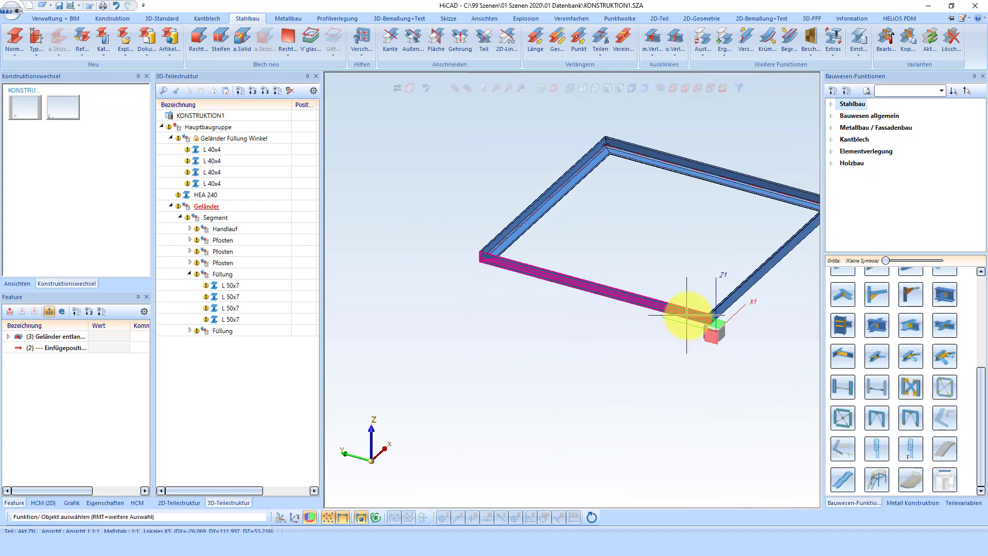
scroll(699, 318, "up", 3)
scroll(529, 366, "down", 3)
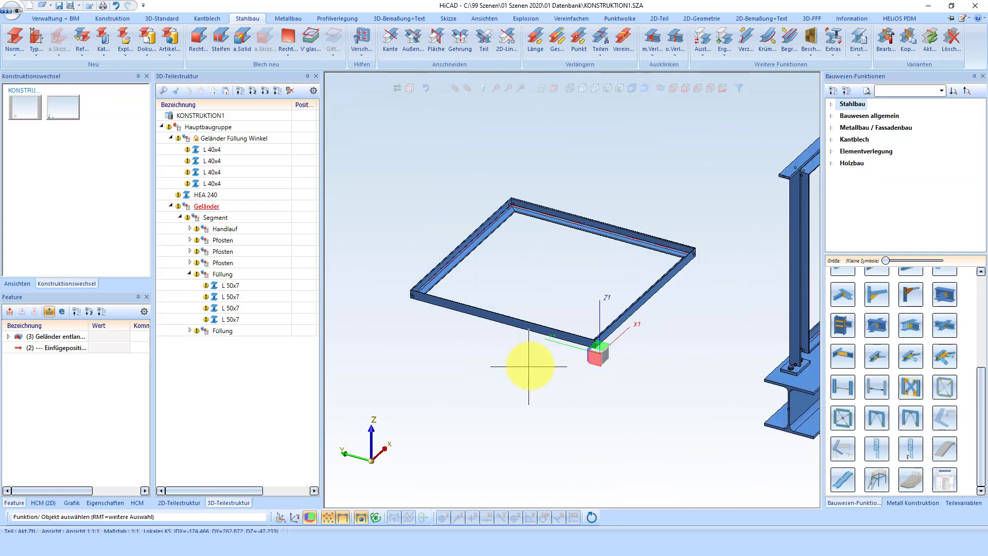
scroll(551, 350, "down", 1)
scroll(680, 331, "up", 2)
scroll(673, 342, "down", 2)
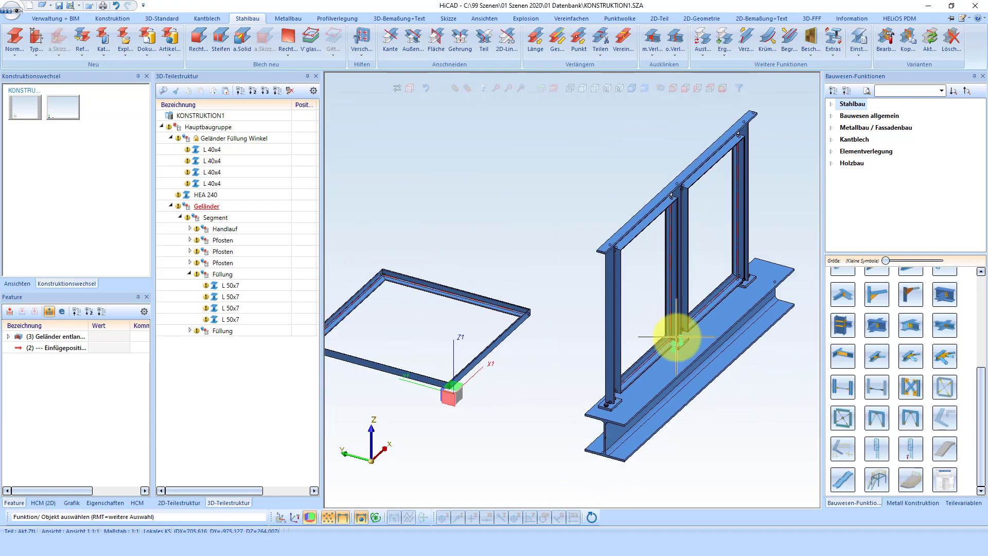
scroll(676, 337, "up", 1)
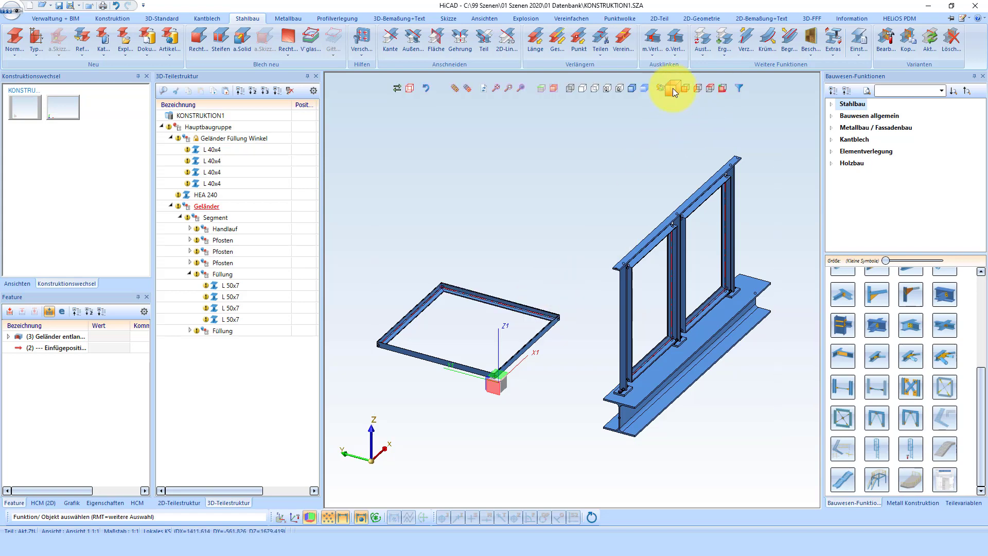
left_click(673, 88)
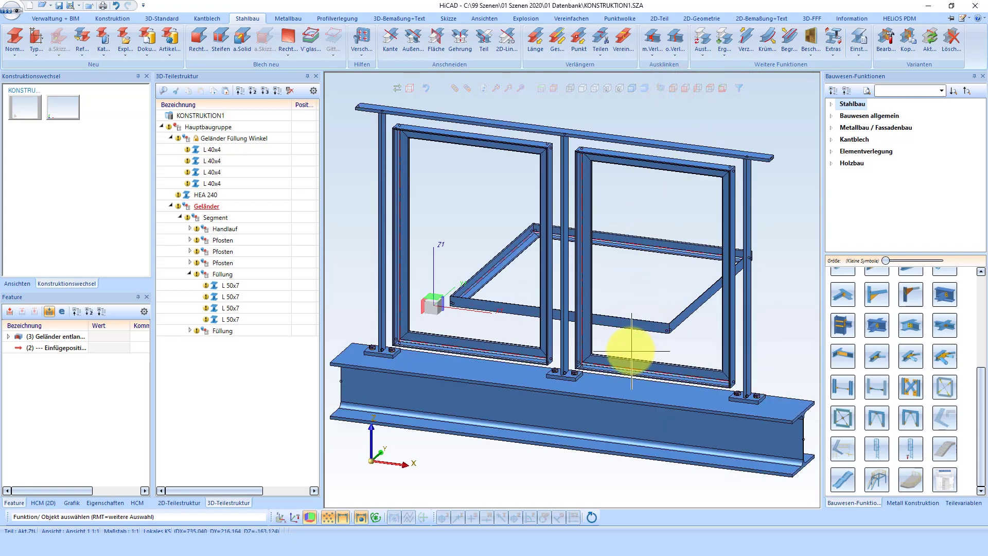